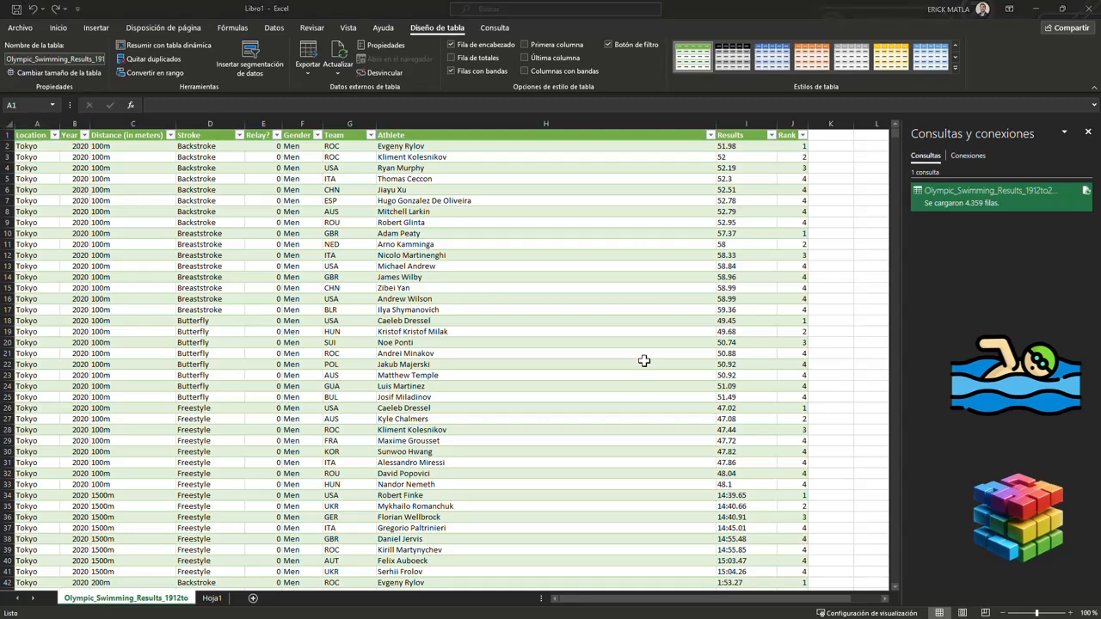
# Review the list of distinct values in the Distance (in meters) column's filter without applying one
pyautogui.hotkey('alt', 'Tab')
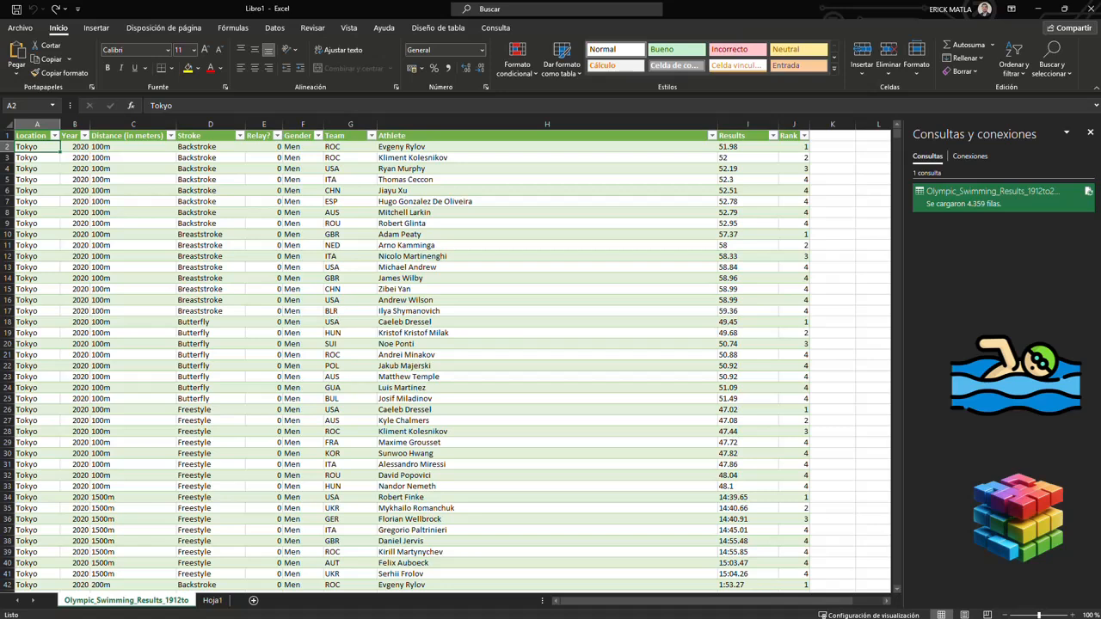
pyautogui.click(147, 120)
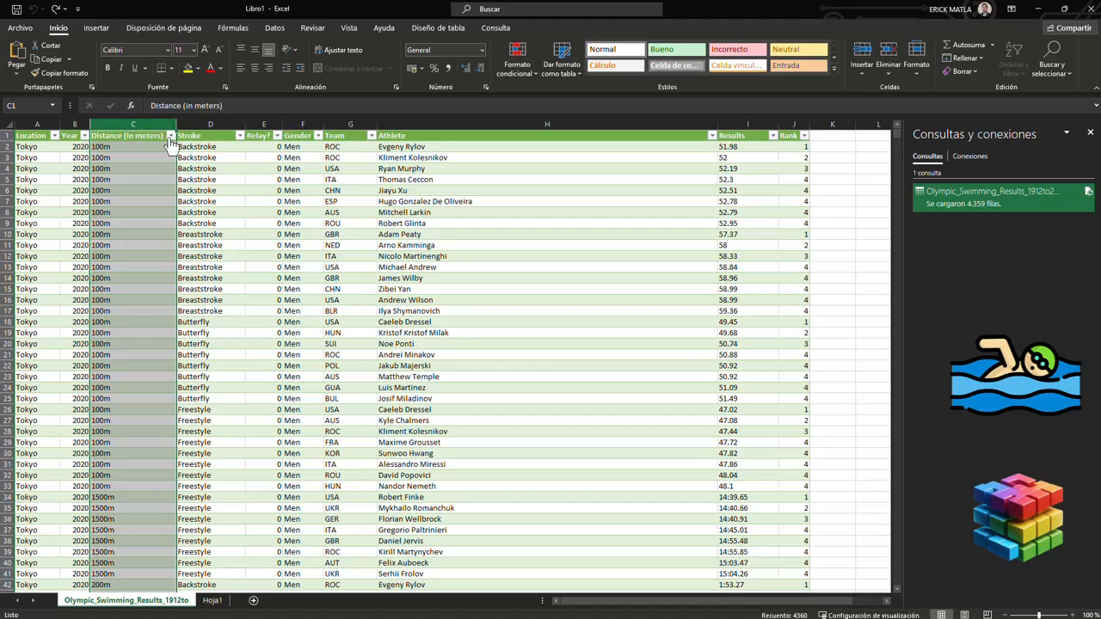
pyautogui.click(170, 136)
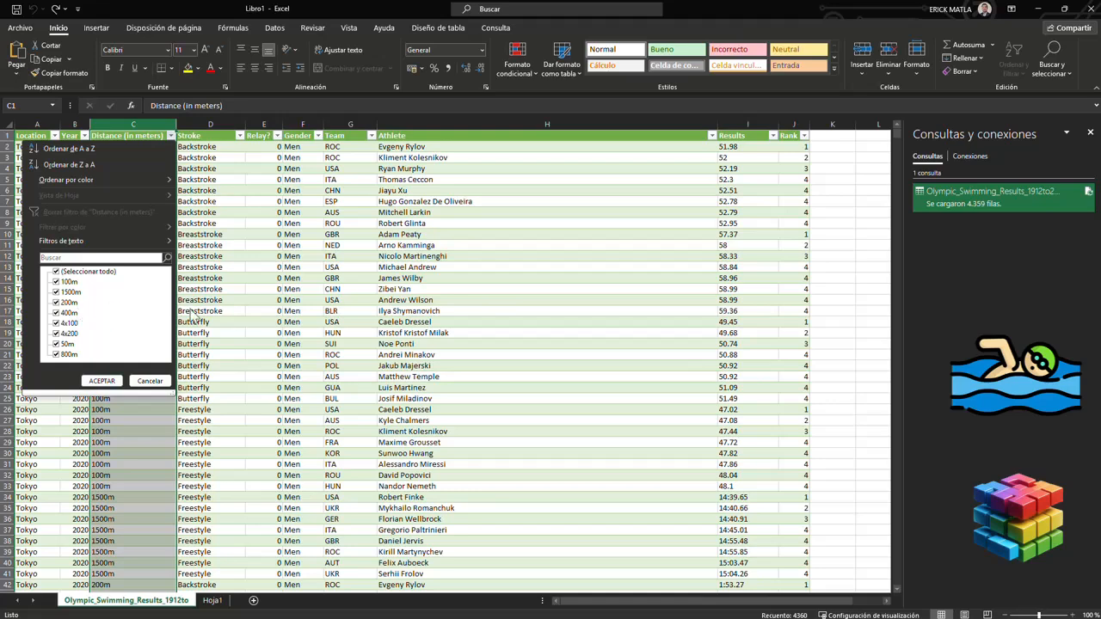
pyautogui.click(150, 380)
# Overwrite the Distance (in meters) value in C2 with 100 and the one in C4 with CIEN
pyautogui.click(160, 150)
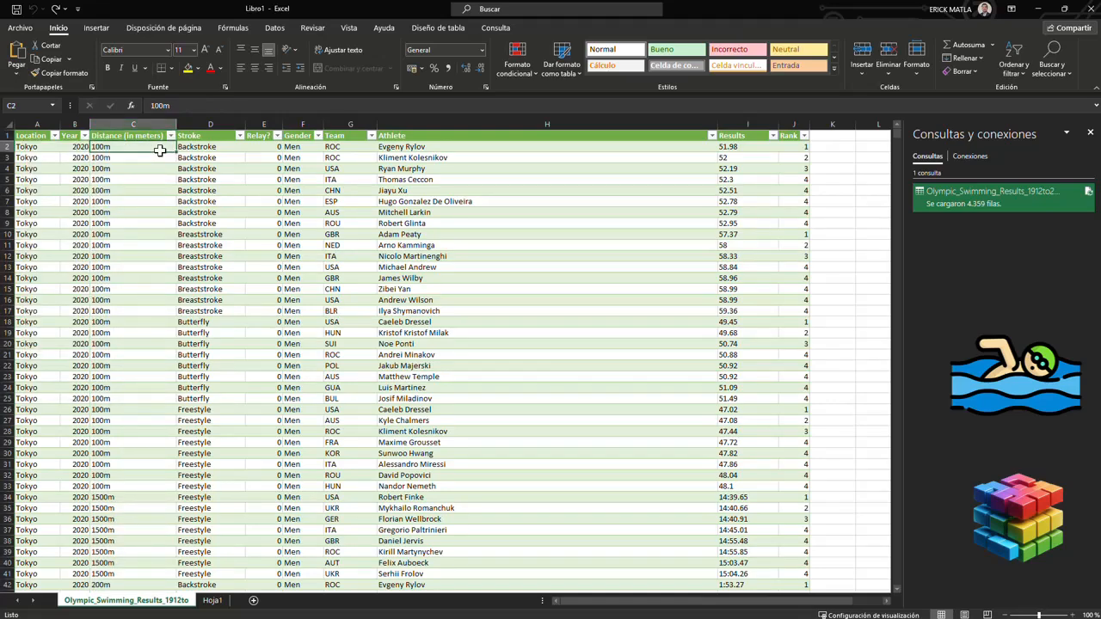
pyautogui.write('100')
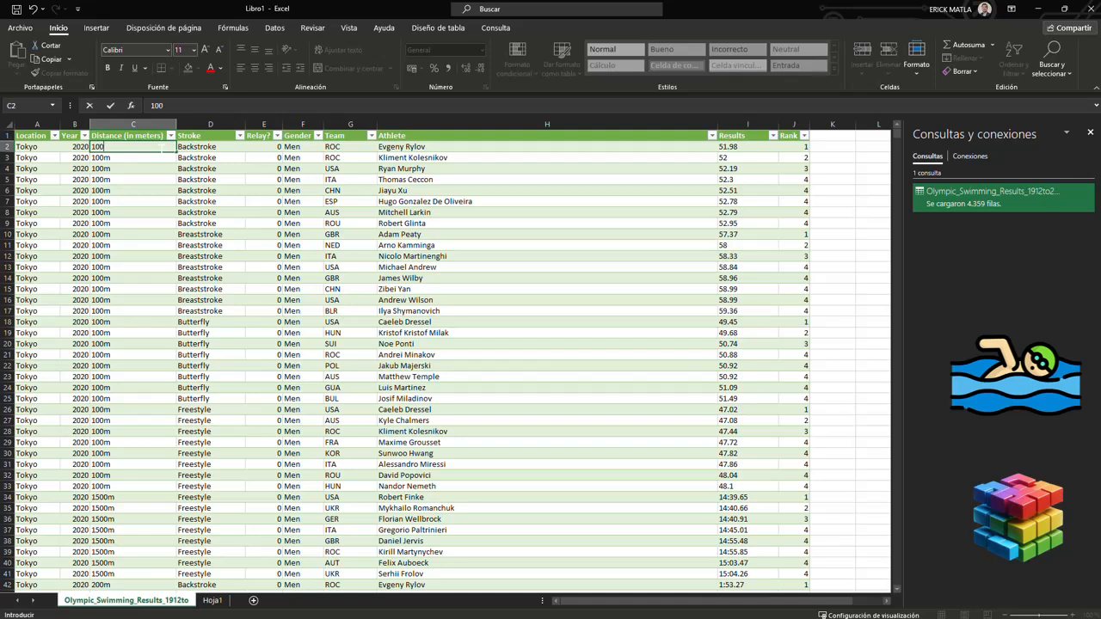
pyautogui.press('Return')
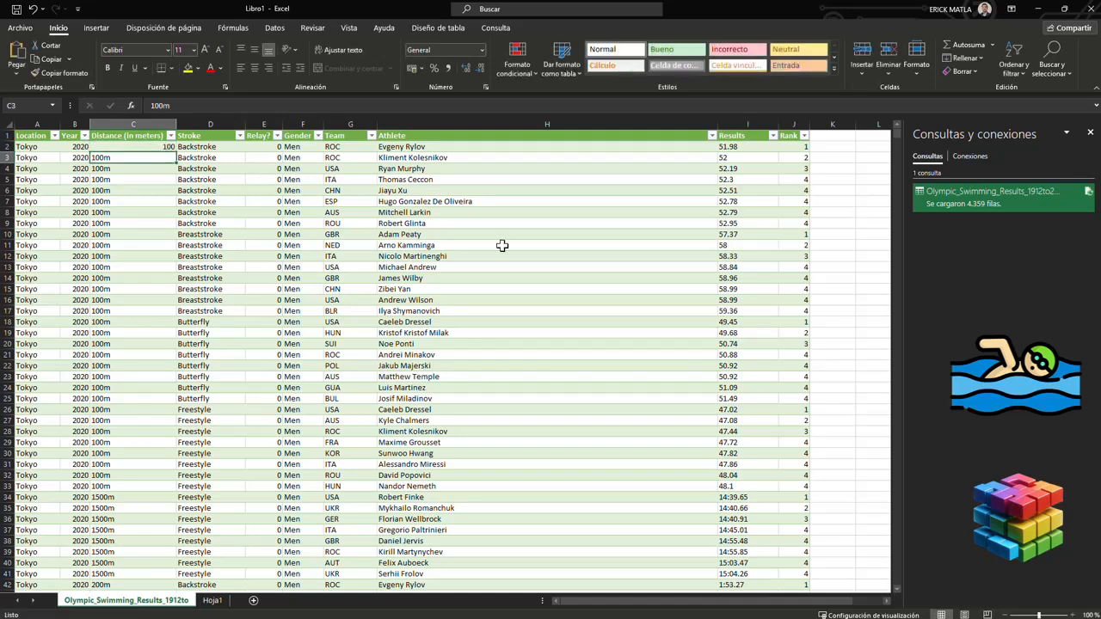
pyautogui.press('Up')
pyautogui.press('Down')
pyautogui.press('Down')
pyautogui.write('C')
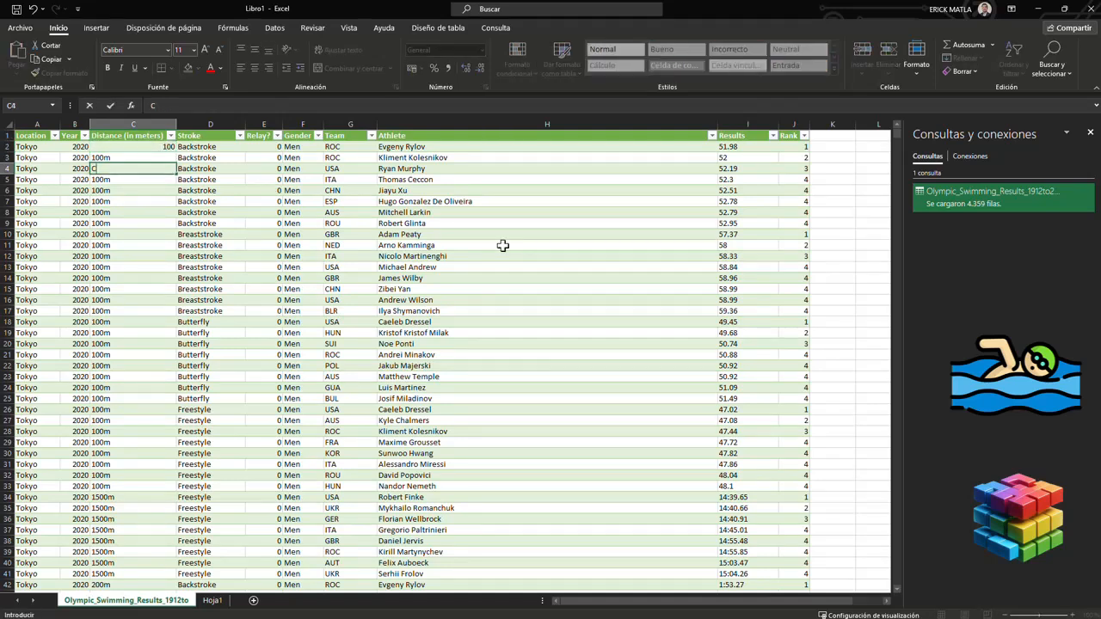
pyautogui.write('lEN')
pyautogui.hotkey('ctrl', 'Return')
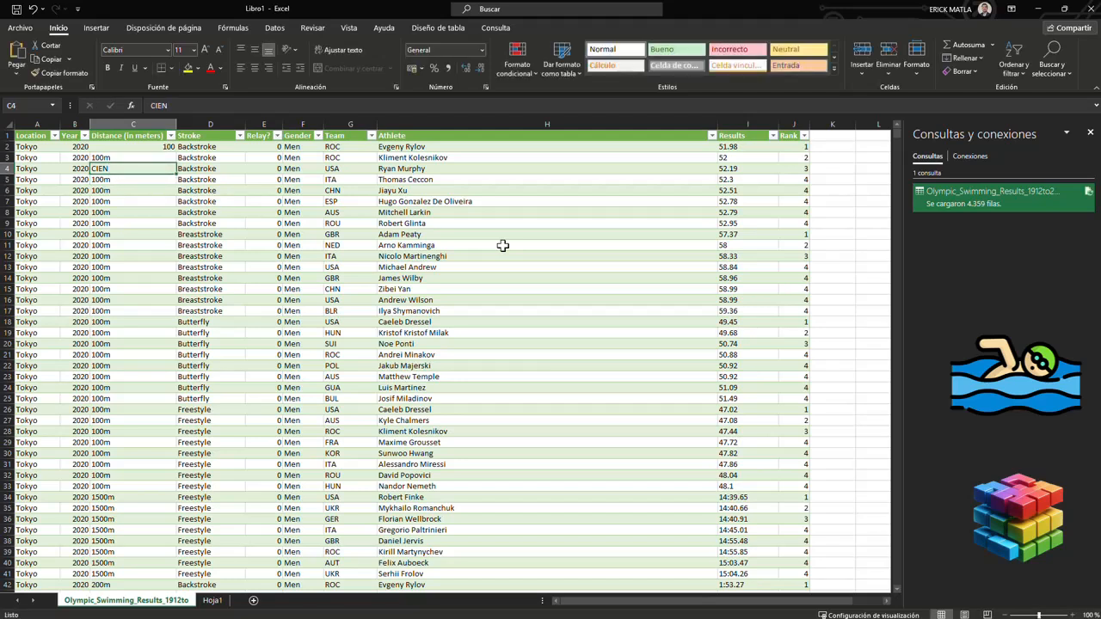
# Select C2:C4 to compare the different spellings of the same distance
pyautogui.press('Up')
pyautogui.press('Up')
pyautogui.hotkey('shift', 'Down')
pyautogui.hotkey('shift', 'Down')
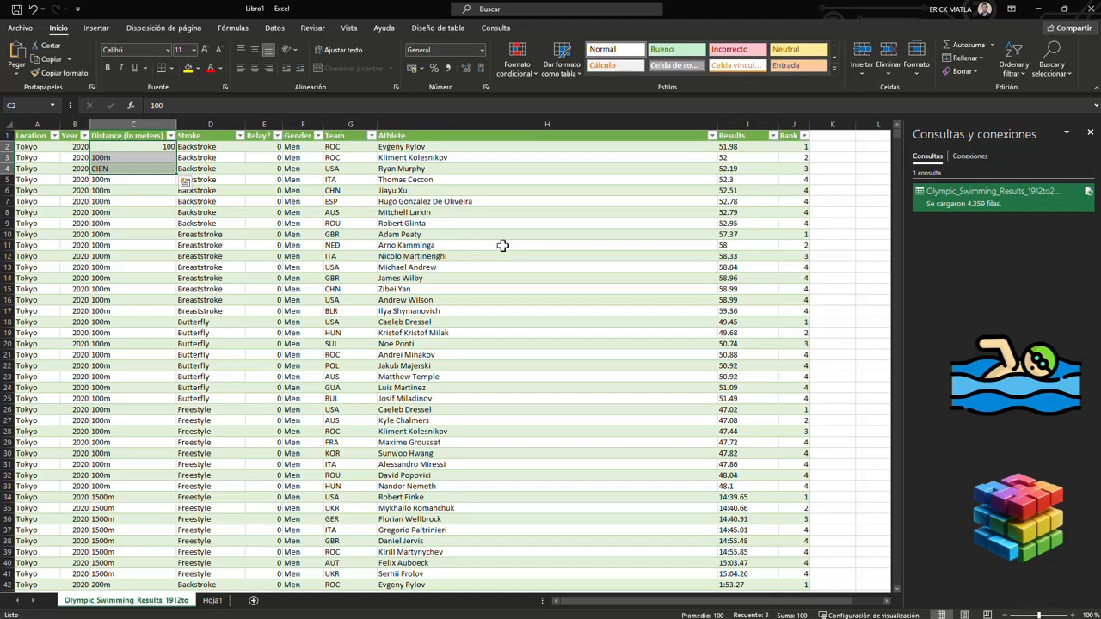
pyautogui.click(324, 196)
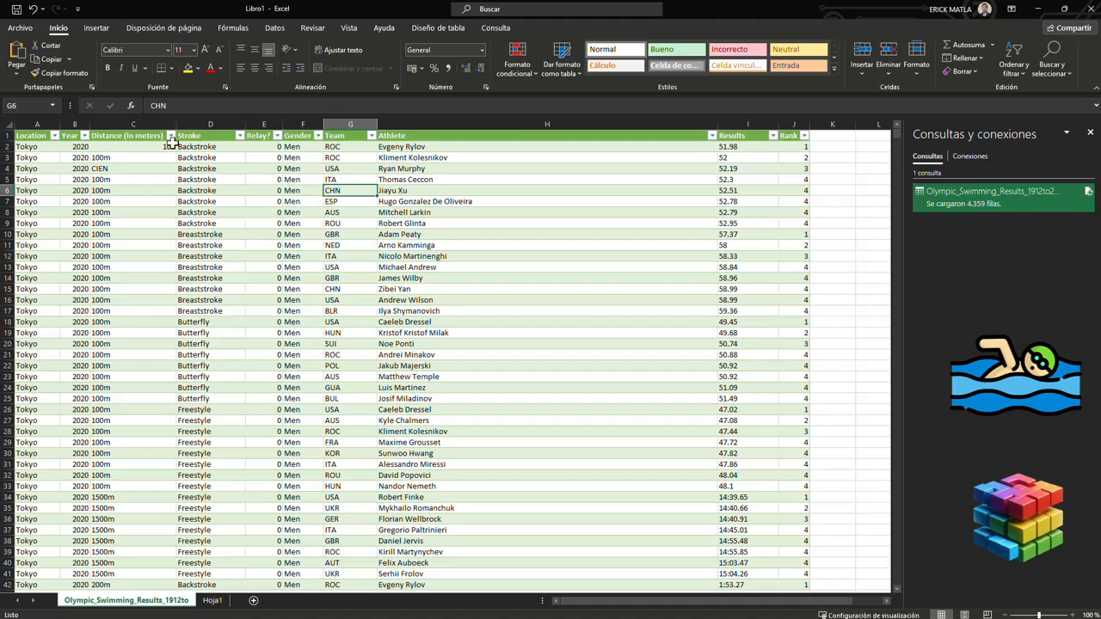
pyautogui.click(170, 150)
pyautogui.moveTo(170, 149); pyautogui.dragTo(166, 169)
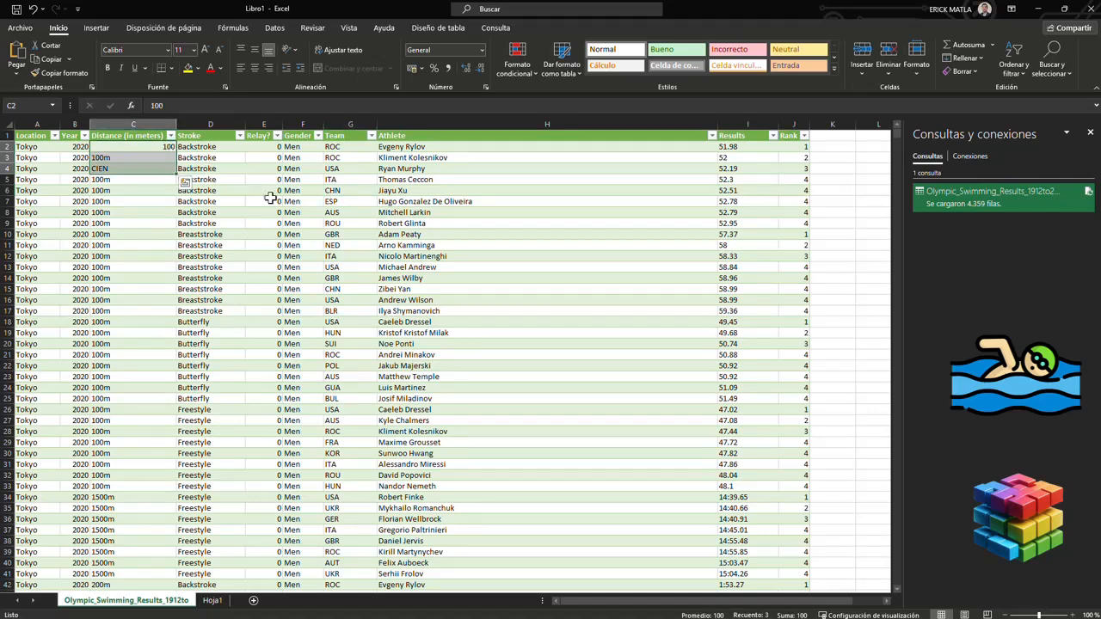
# Overwrite the distance in C5 with Cien and compare it with the uppercase spelling in C4
pyautogui.click(148, 179)
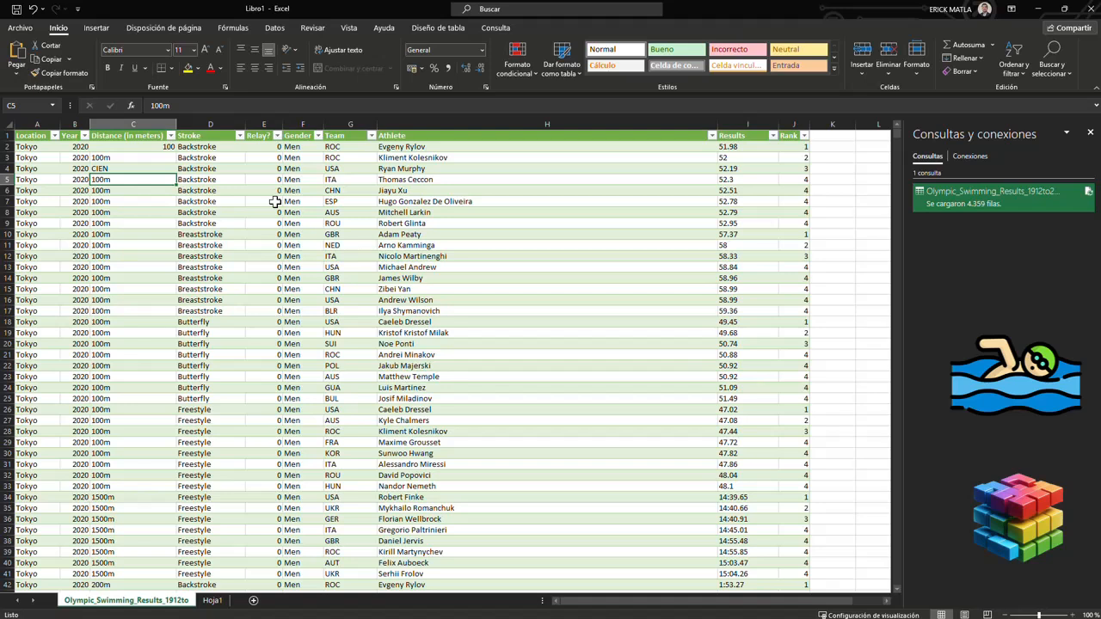
pyautogui.write('Cien')
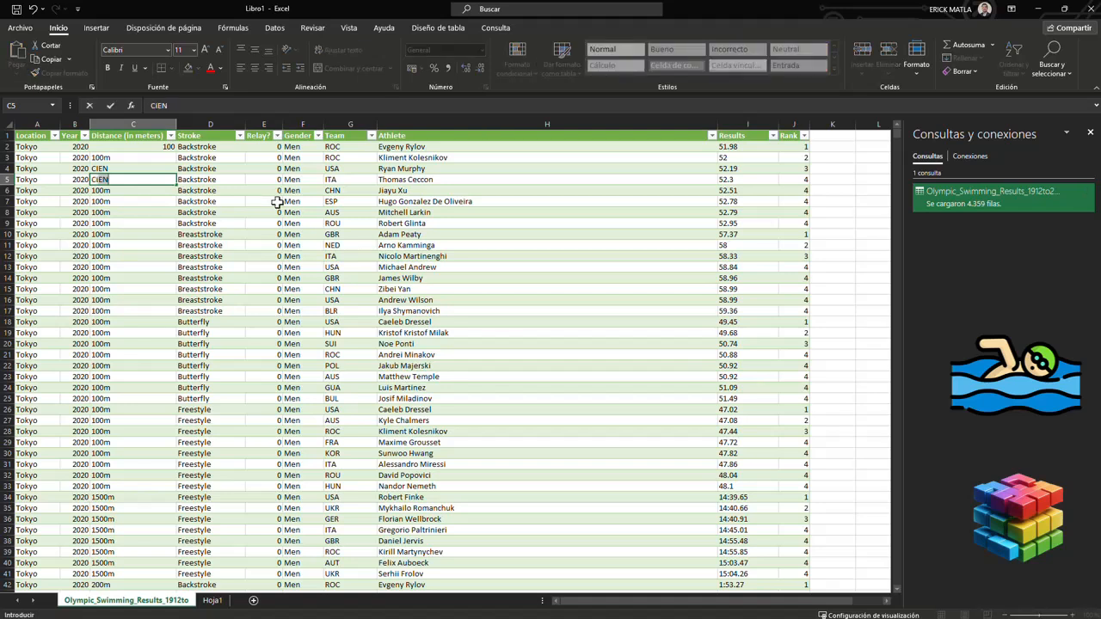
pyautogui.press('Return')
pyautogui.press('Up')
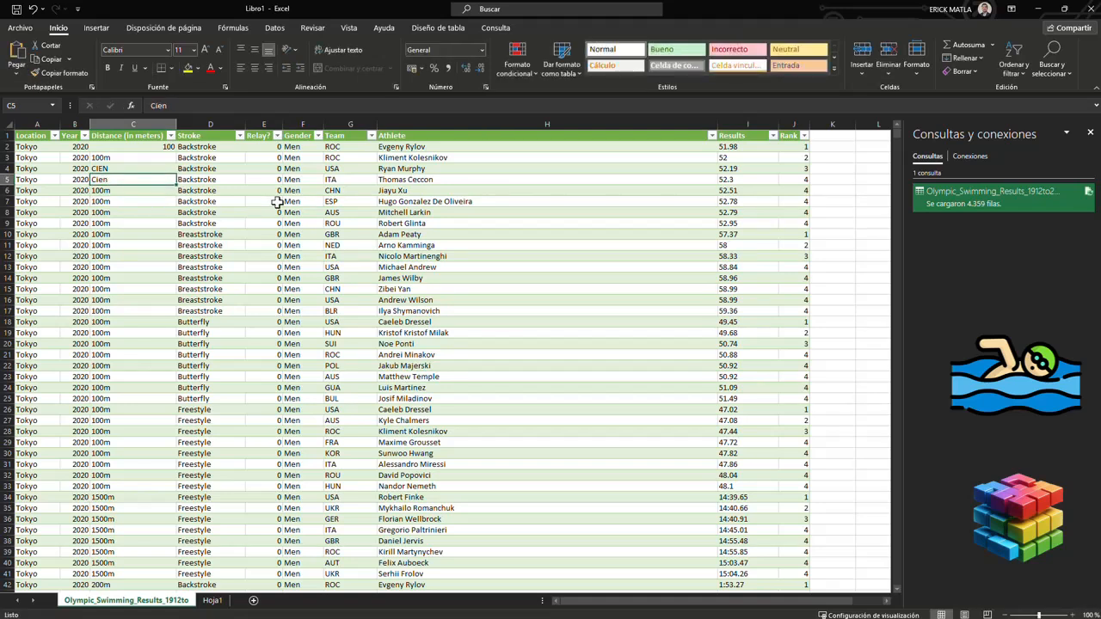
pyautogui.hotkey('shift', 'Up')
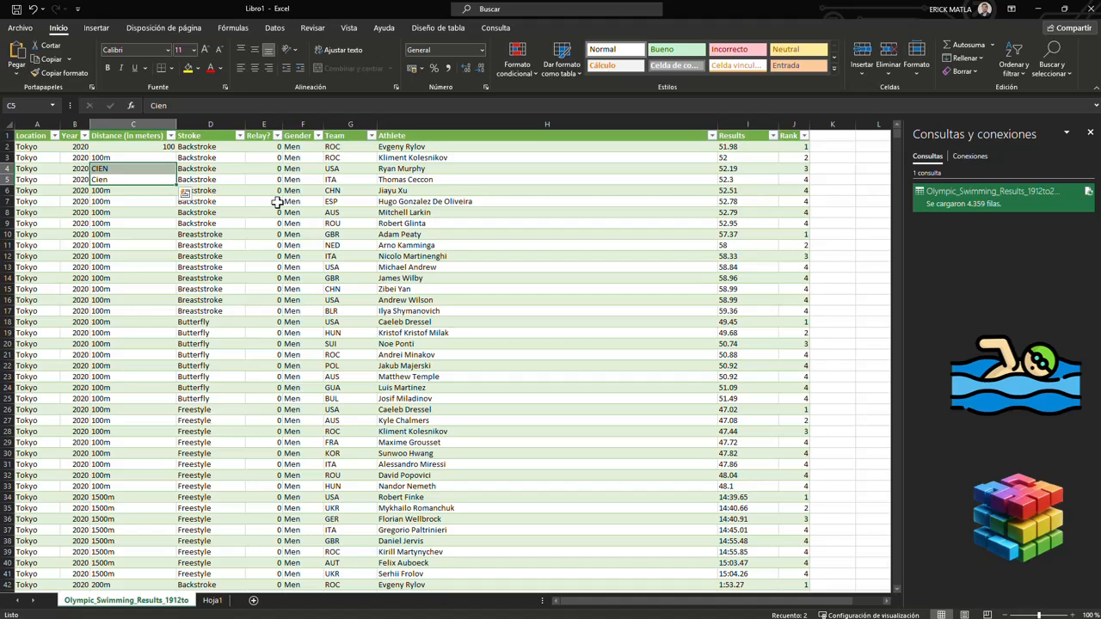
pyautogui.press('Up')
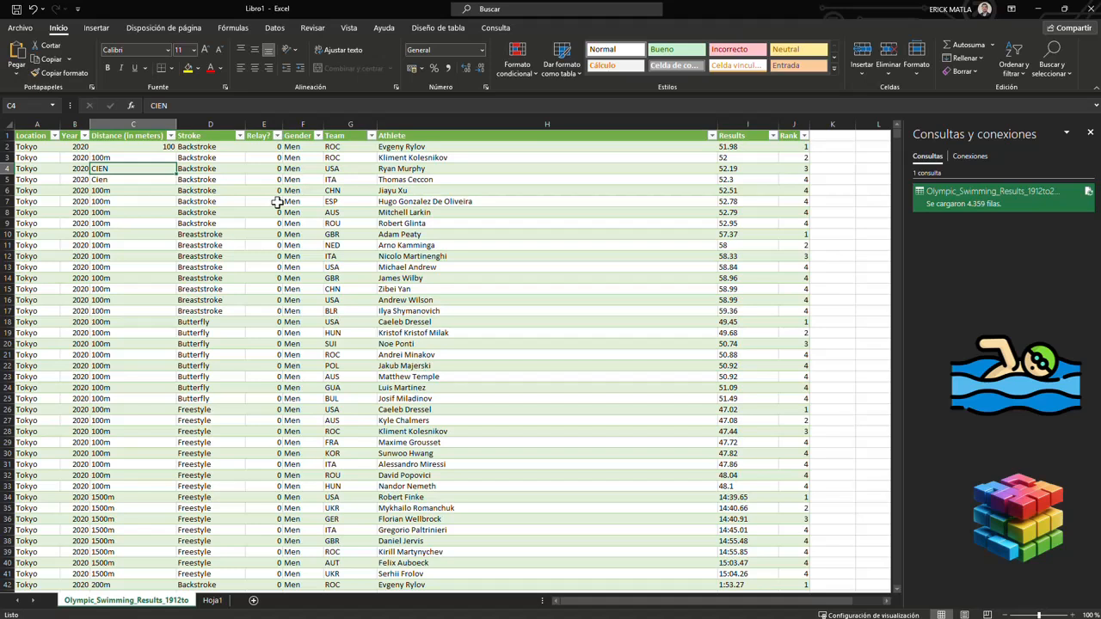
pyautogui.press('Down')
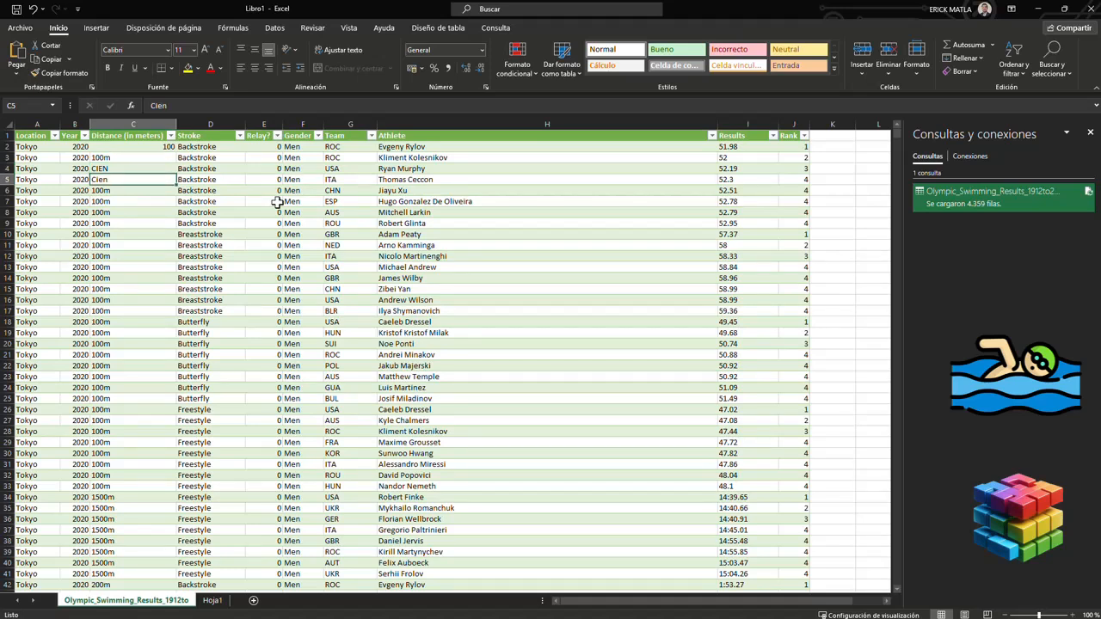
# Overwrite the distance in C6 with lowercase cien and select C4:C6 to compare the three spellings
pyautogui.press('Down')
pyautogui.write('cien')
pyautogui.press('Return')
pyautogui.press('Up')
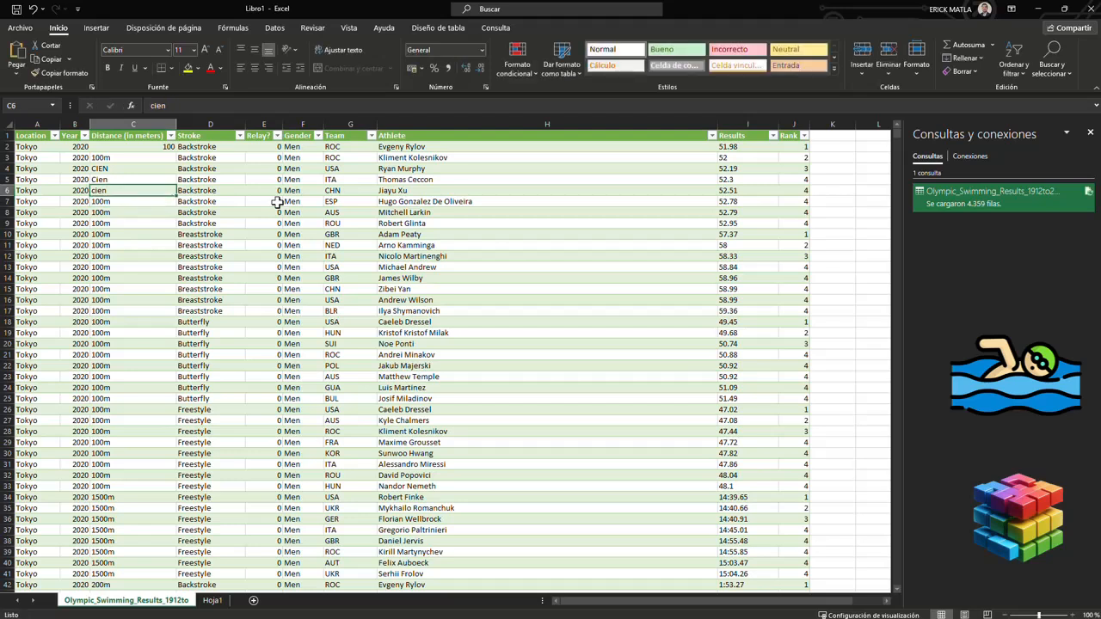
pyautogui.hotkey('shift', 'Up')
pyautogui.hotkey('shift', 'Up')
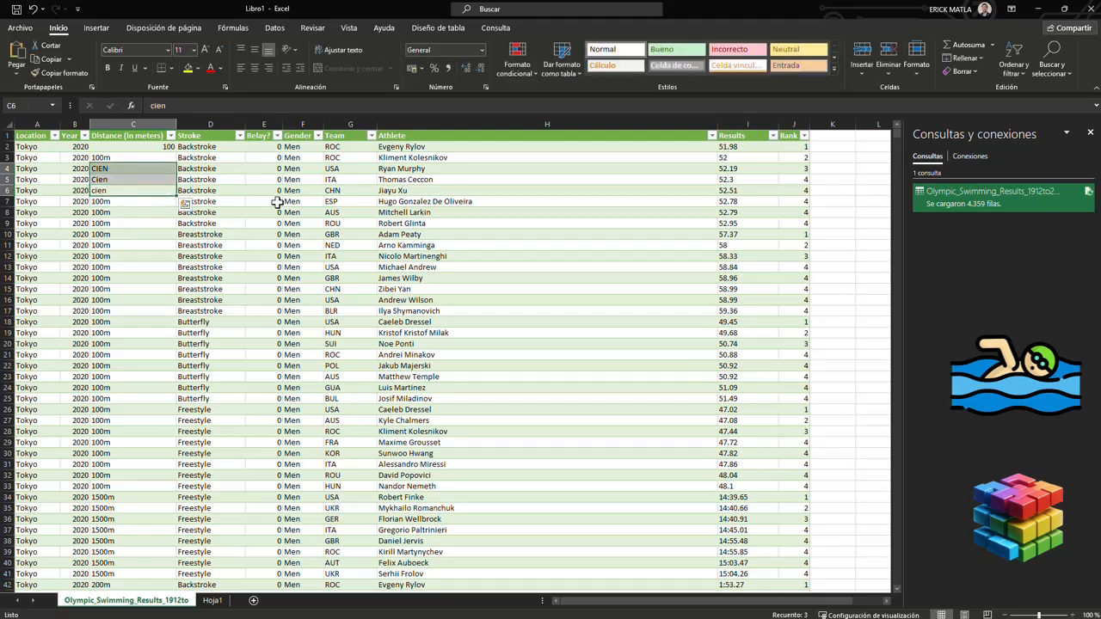
# Filter the Distance (in meters) column to show only the values 100, 100m and CIEN
pyautogui.click(206, 223)
pyautogui.click(171, 135)
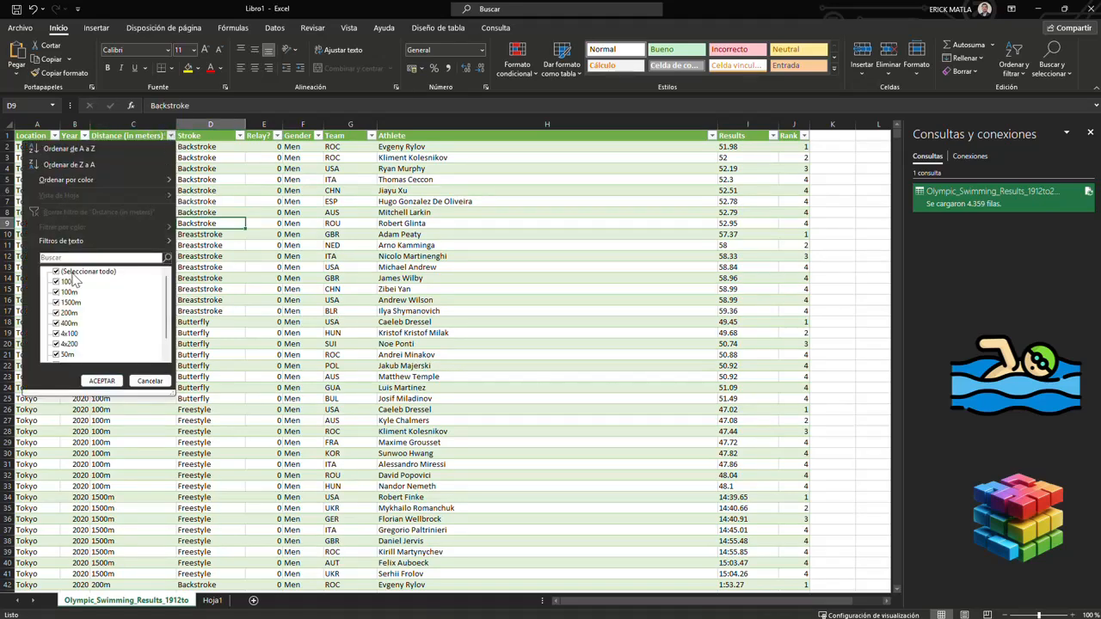
pyautogui.moveTo(168, 308); pyautogui.dragTo(180, 283)
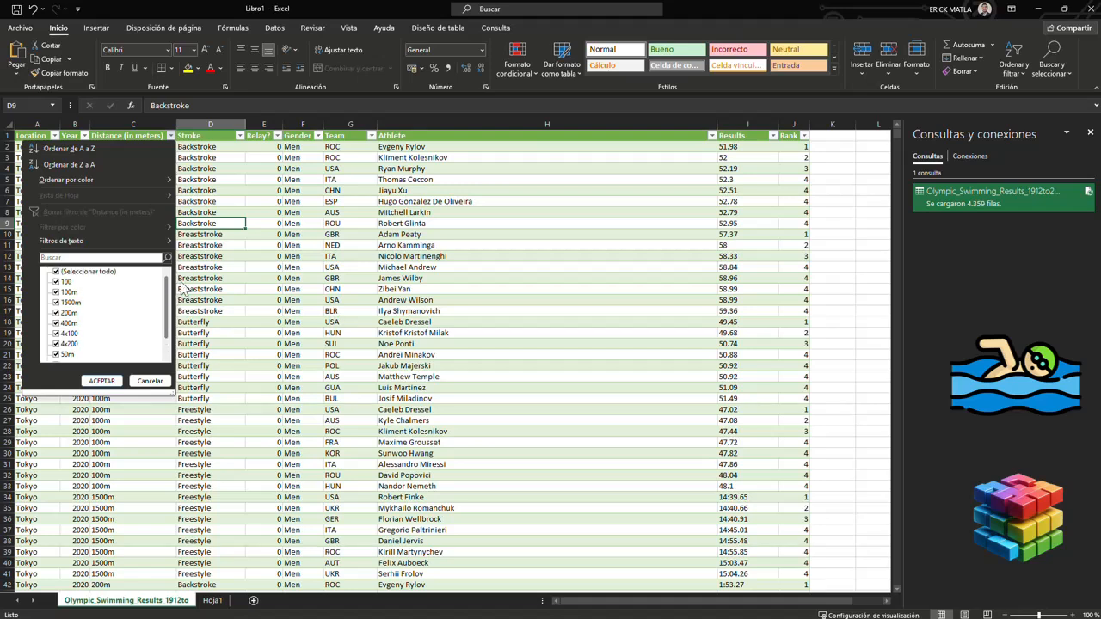
pyautogui.click(57, 272)
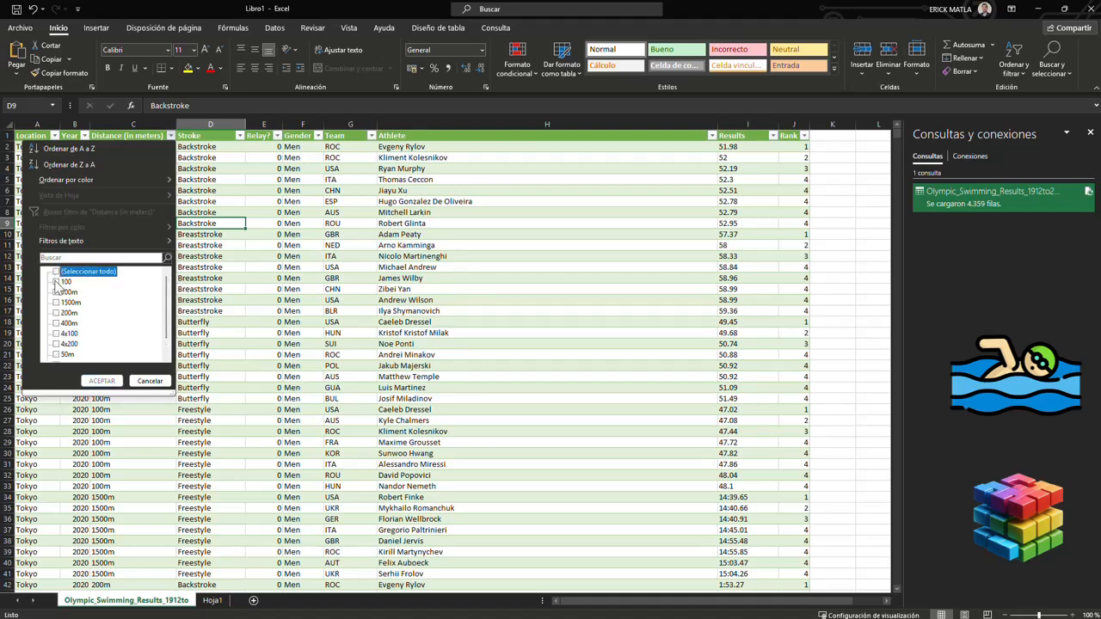
pyautogui.click(56, 282)
pyautogui.click(56, 293)
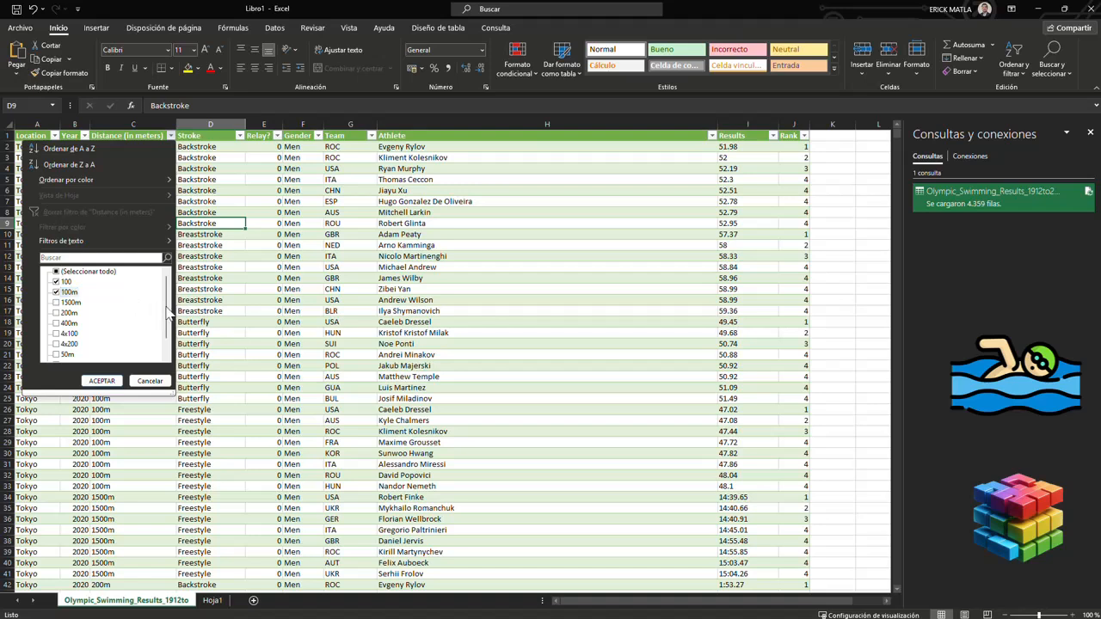
pyautogui.moveTo(169, 314); pyautogui.dragTo(165, 355)
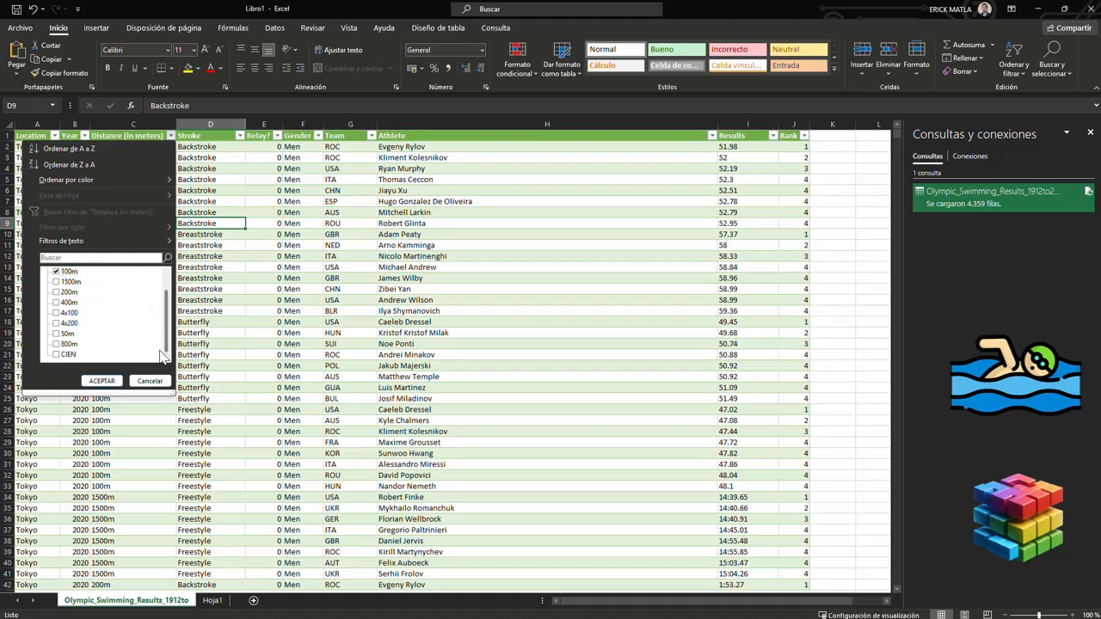
pyautogui.click(60, 355)
pyautogui.moveTo(166, 330); pyautogui.dragTo(171, 288)
pyautogui.click(102, 381)
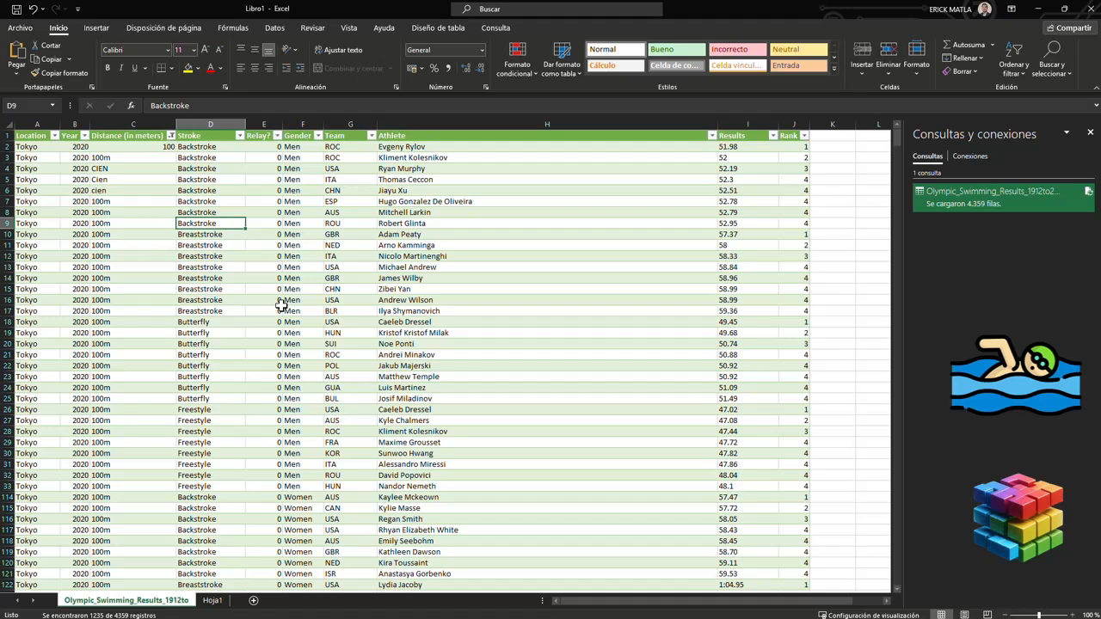
# Reselect all values in the Distance (in meters) filter so that every row of the table is shown
pyautogui.click(296, 256)
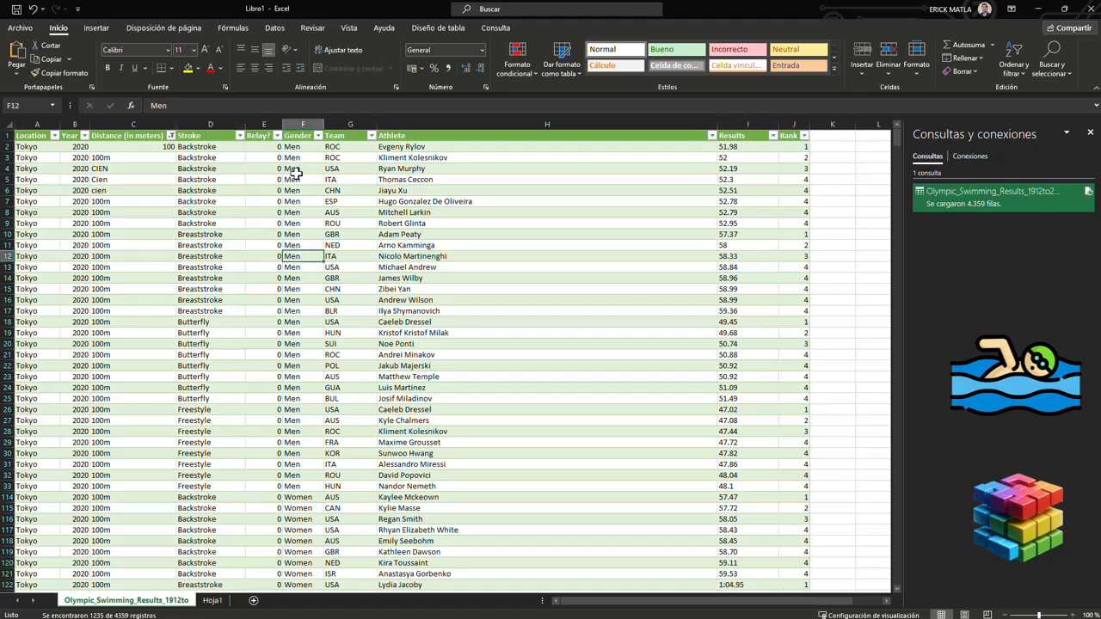
pyautogui.click(308, 126)
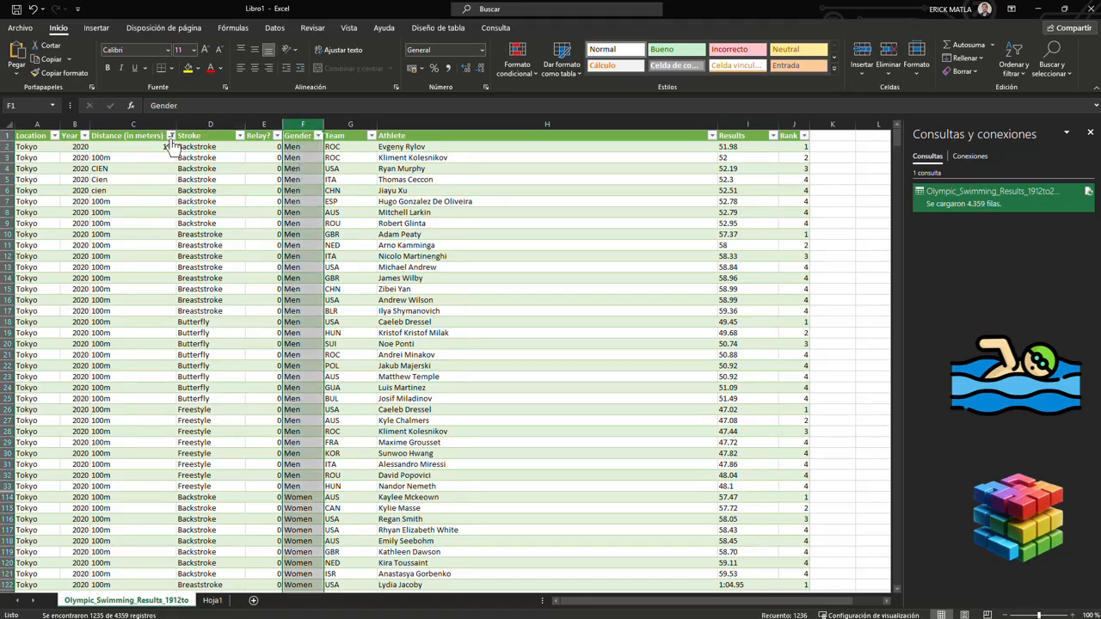
pyautogui.click(171, 136)
pyautogui.click(57, 271)
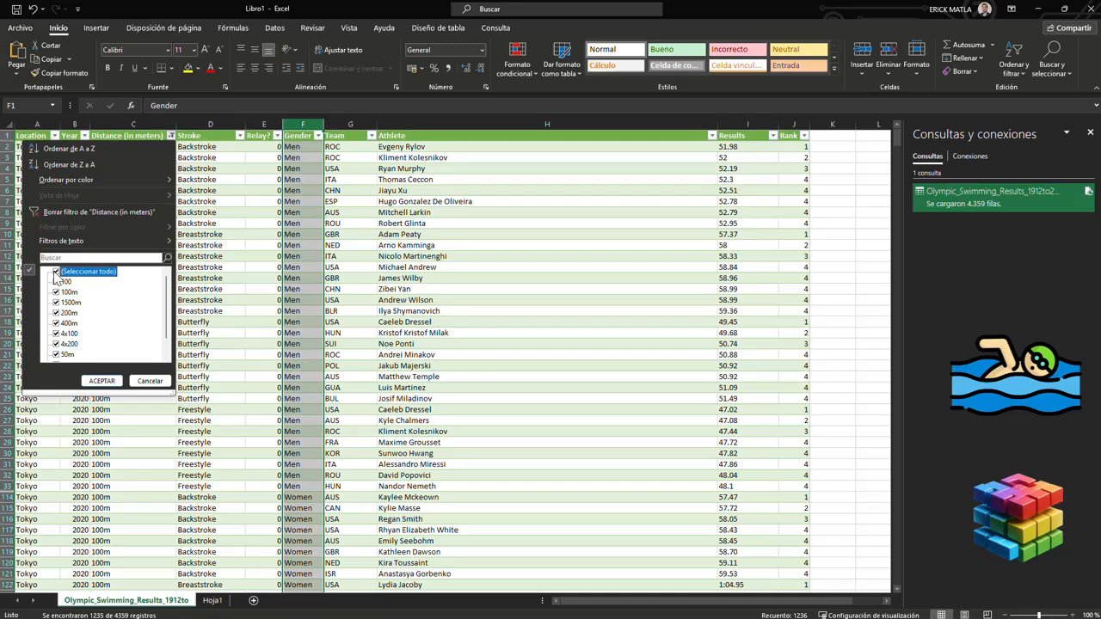
pyautogui.click(101, 380)
# Replace every Women entry in the Gender column with F using Find and Replace
pyautogui.click(306, 126)
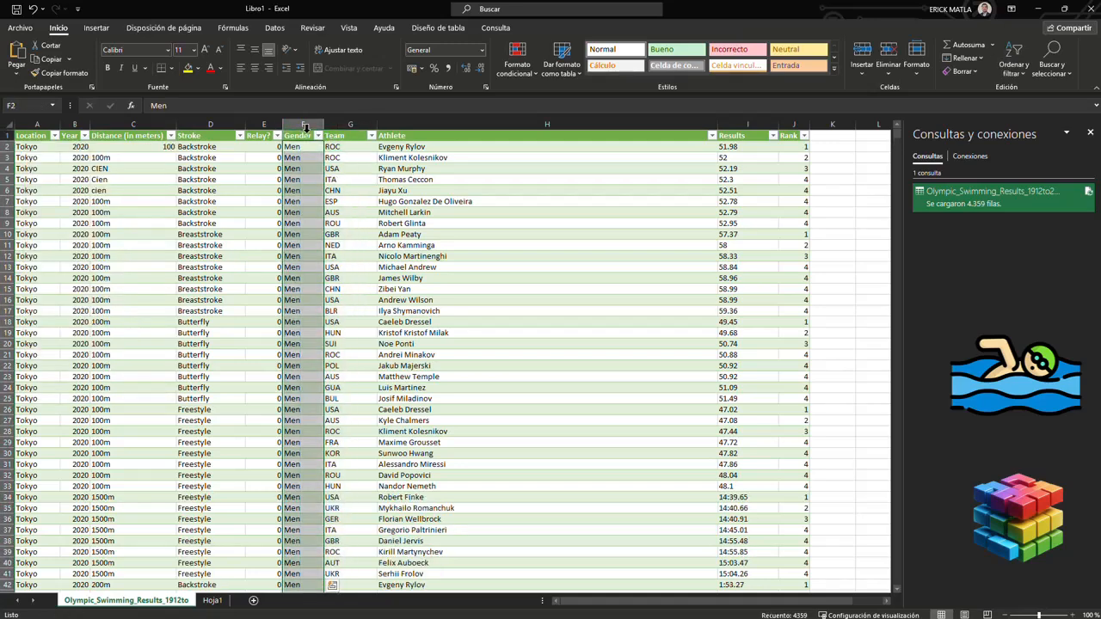
pyautogui.click(1065, 71)
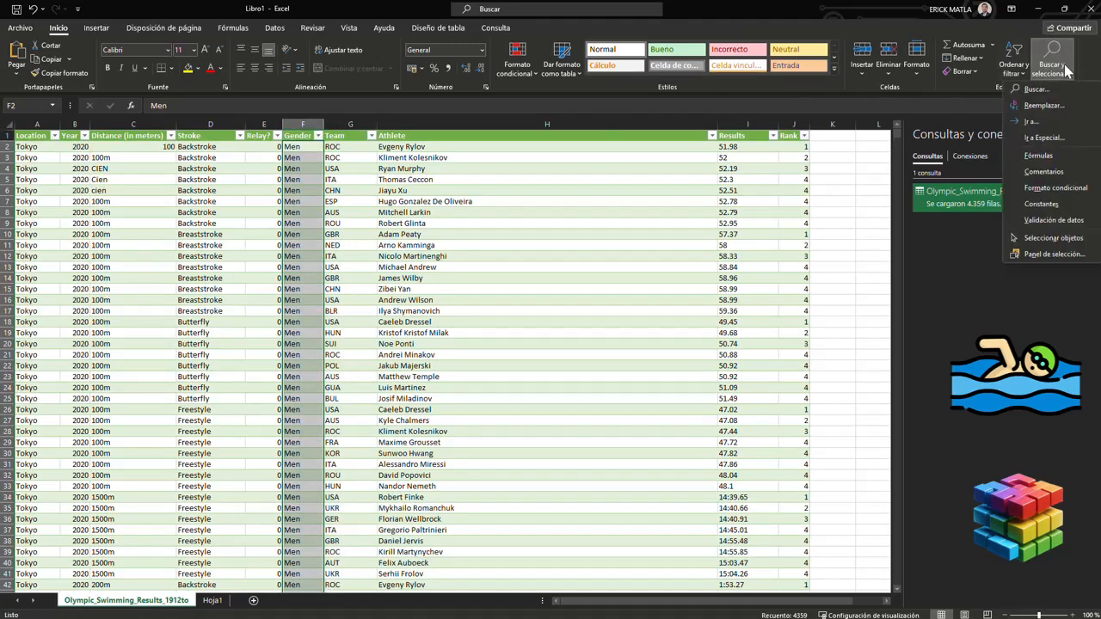
pyautogui.click(1076, 108)
pyautogui.press('Tab')
pyautogui.write('F')
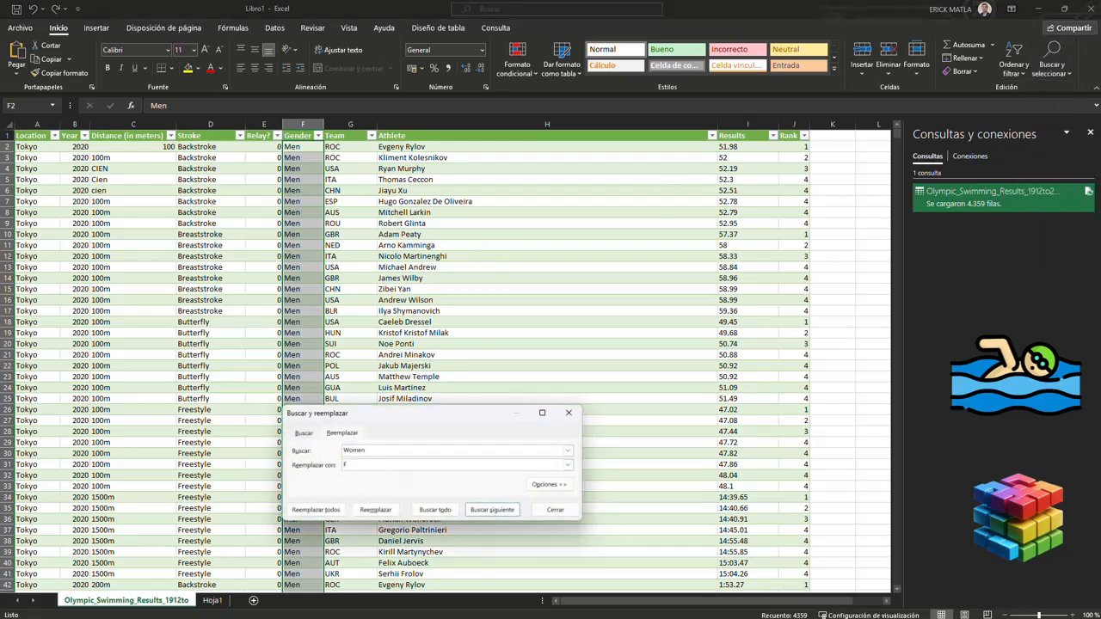
pyautogui.click(333, 512)
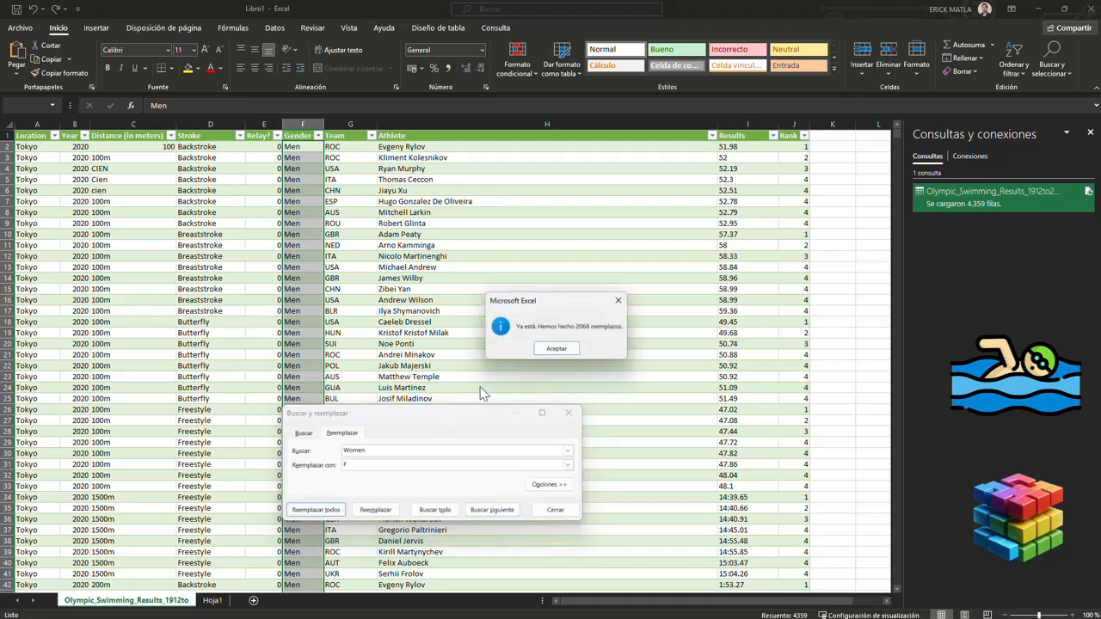
pyautogui.click(553, 353)
# Replace every Men entry in the Gender column with H using Find and Replace
pyautogui.click(383, 451)
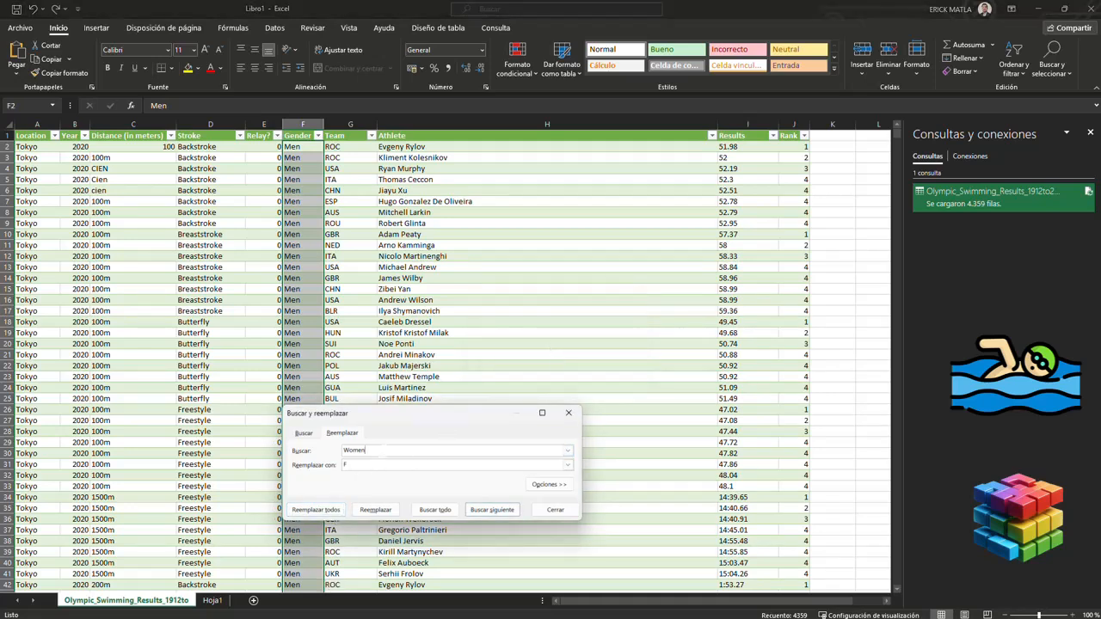
pyautogui.doubleClick(354, 450)
pyautogui.write('Men')
pyautogui.press('Tab')
pyautogui.write('H')
pyautogui.click(317, 510)
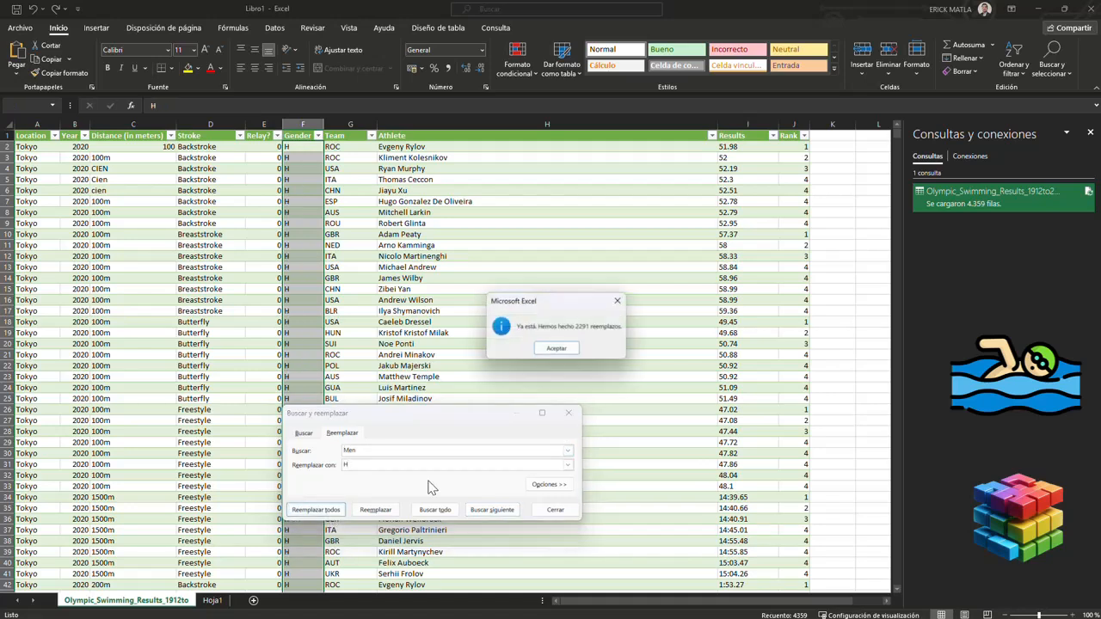
pyautogui.click(556, 348)
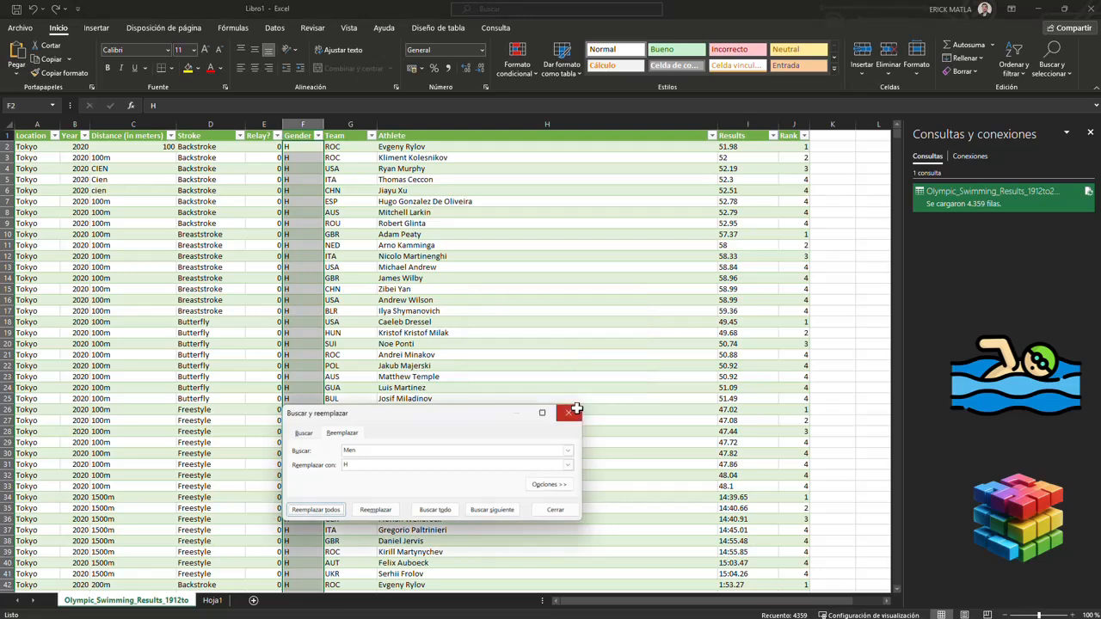
# Close Find and Replace and check the distinct values listed in the Gender column's filter
pyautogui.click(569, 413)
pyautogui.click(318, 136)
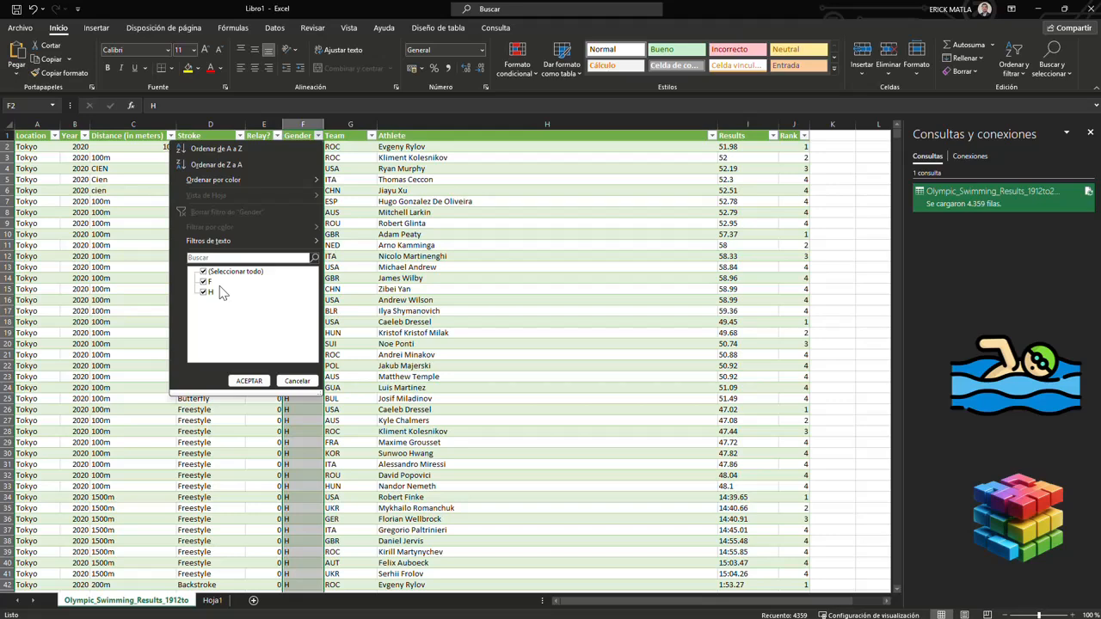
pyautogui.click(252, 382)
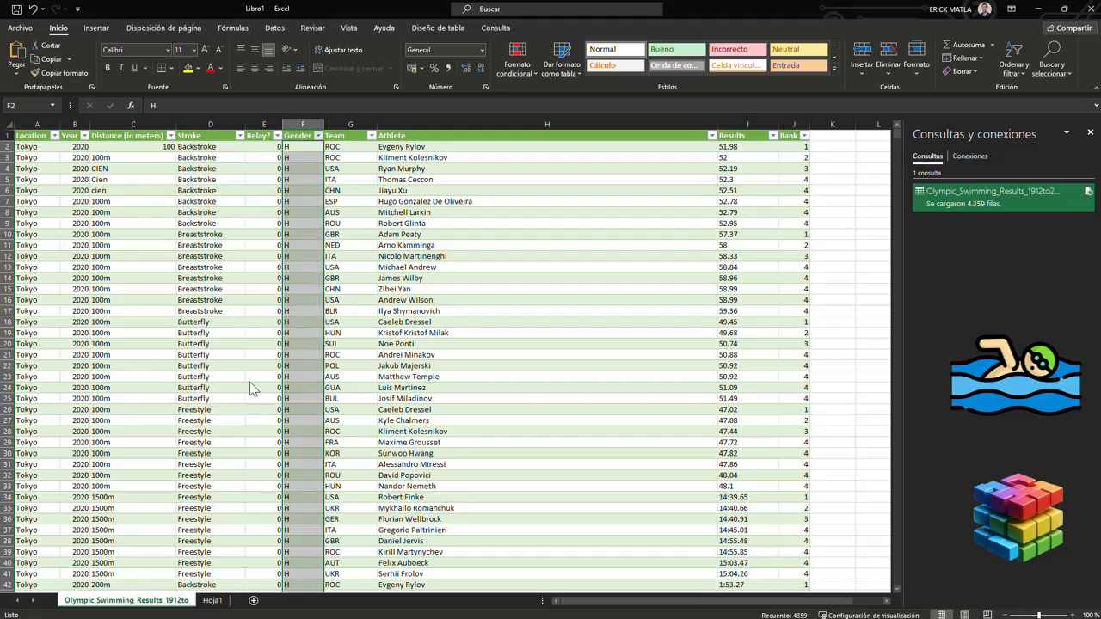
# Enter M in the Gender column for rows 7 through 16
pyautogui.click(307, 202)
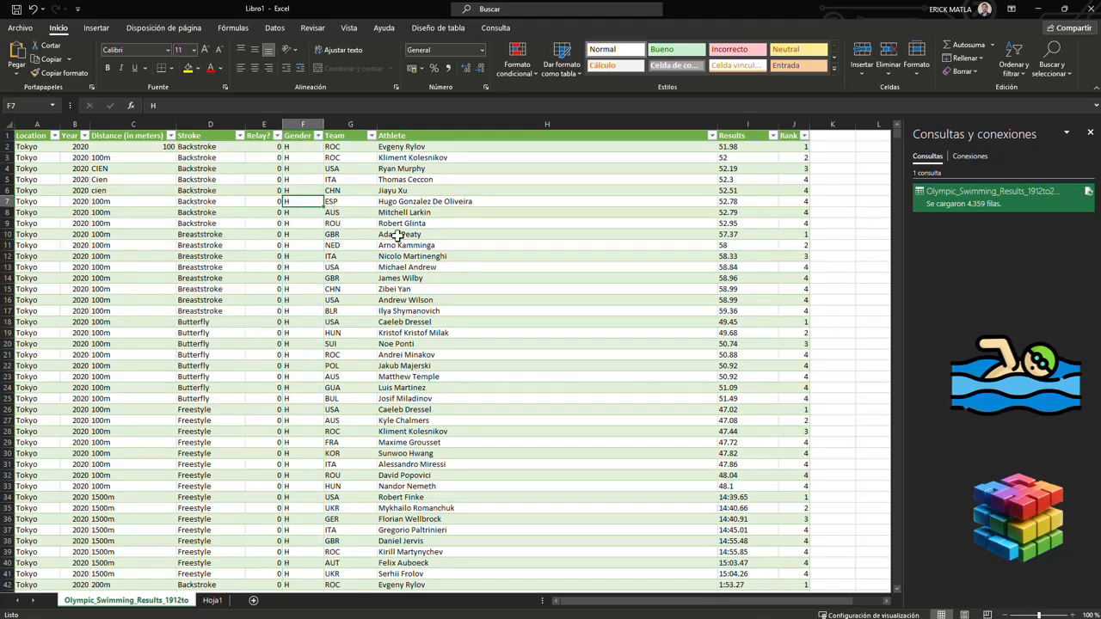
pyautogui.write('M M M M M M')
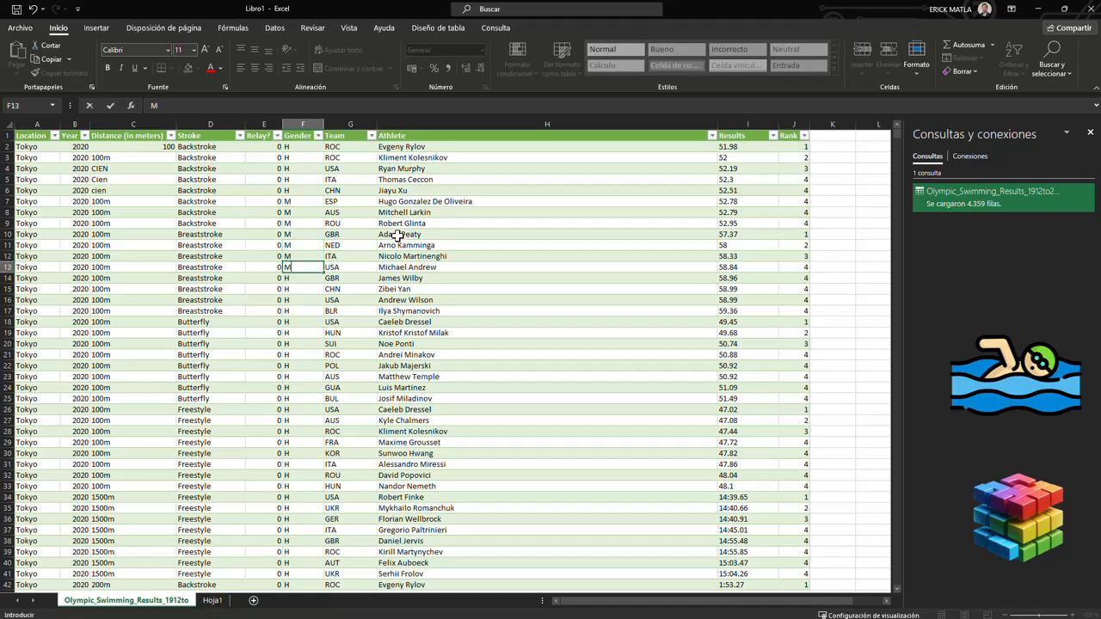
pyautogui.write(' M M M M')
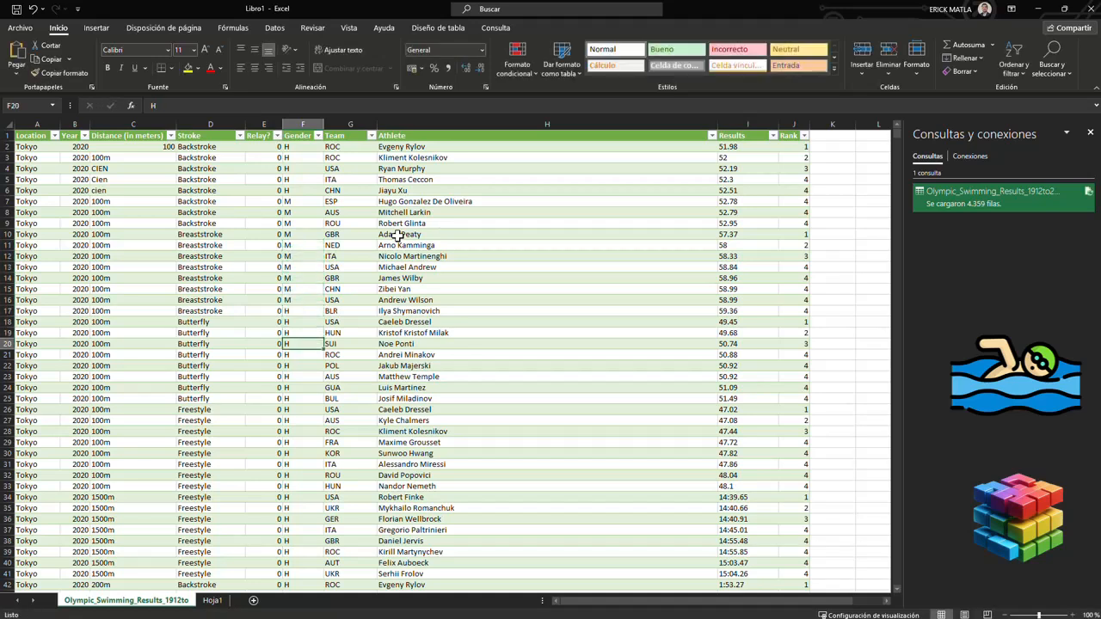
pyautogui.press('Up')
pyautogui.press('Up')
pyautogui.press('Up')
pyautogui.press('Up')
pyautogui.press('Up')
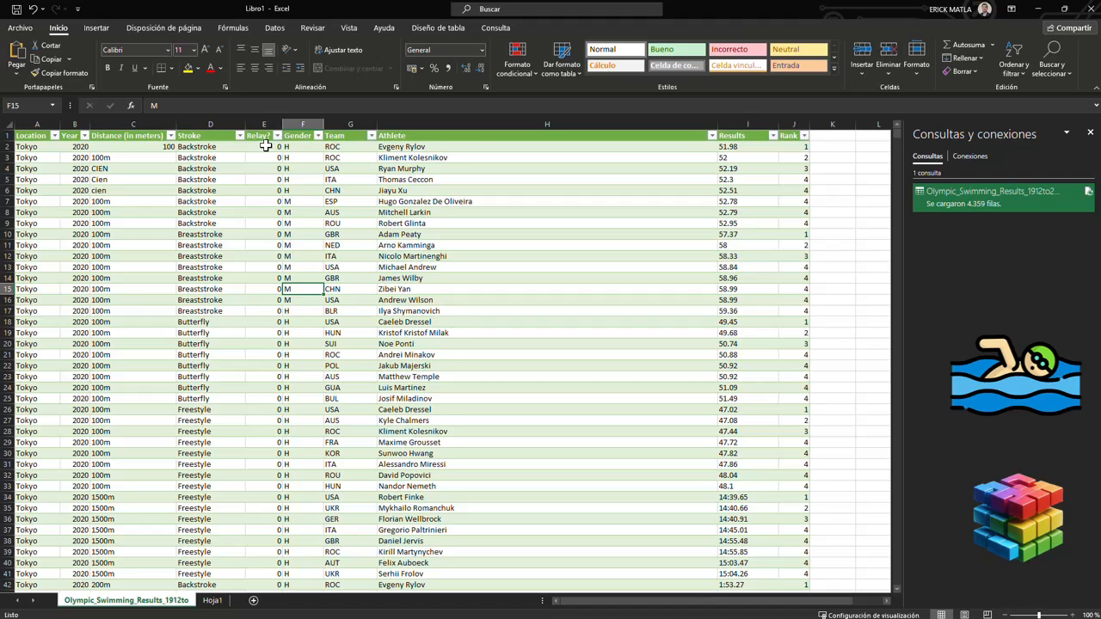
pyautogui.click(9, 267)
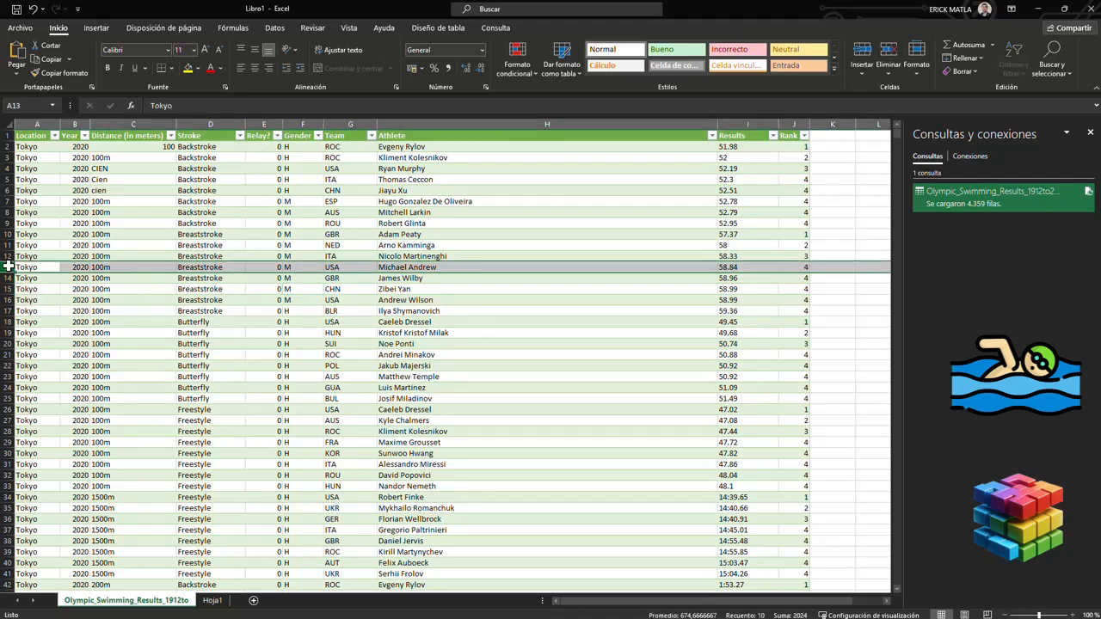
pyautogui.click(318, 135)
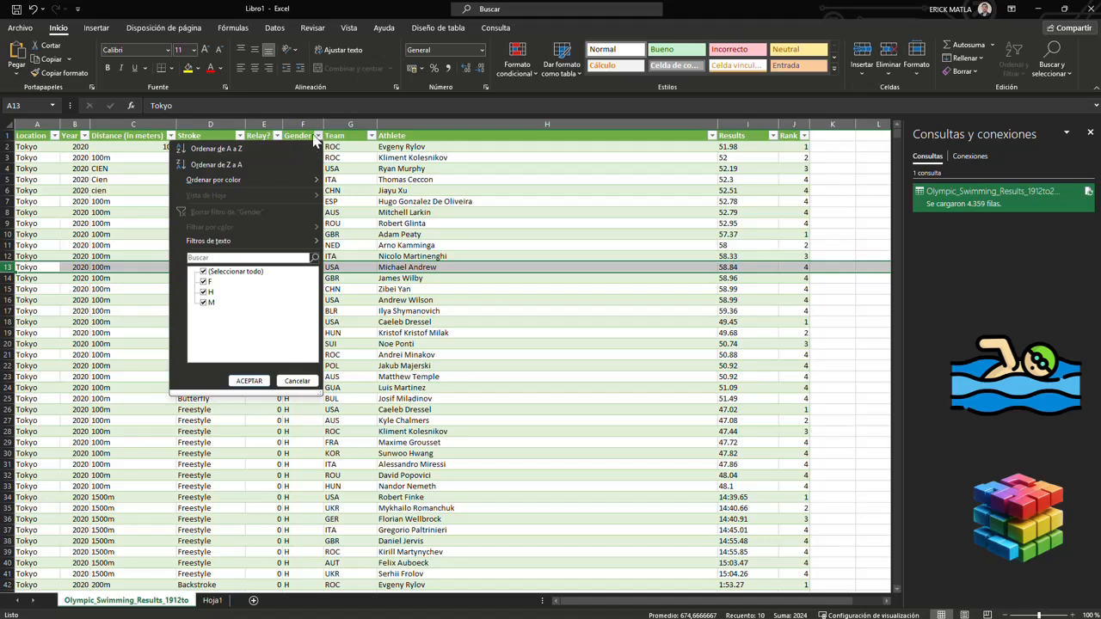
pyautogui.click(204, 273)
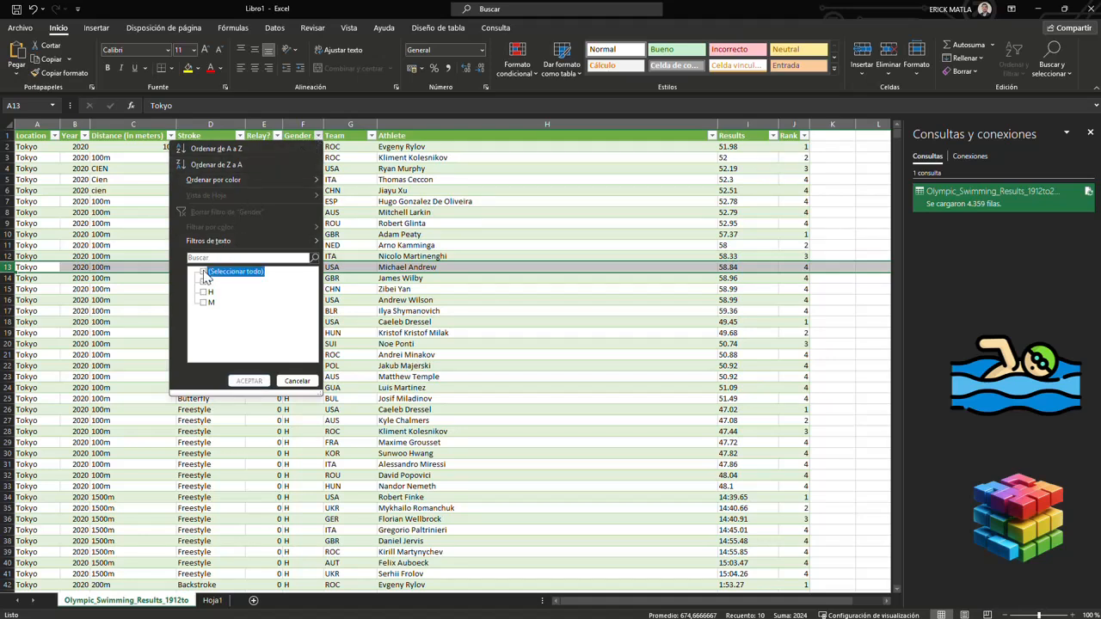
pyautogui.click(204, 292)
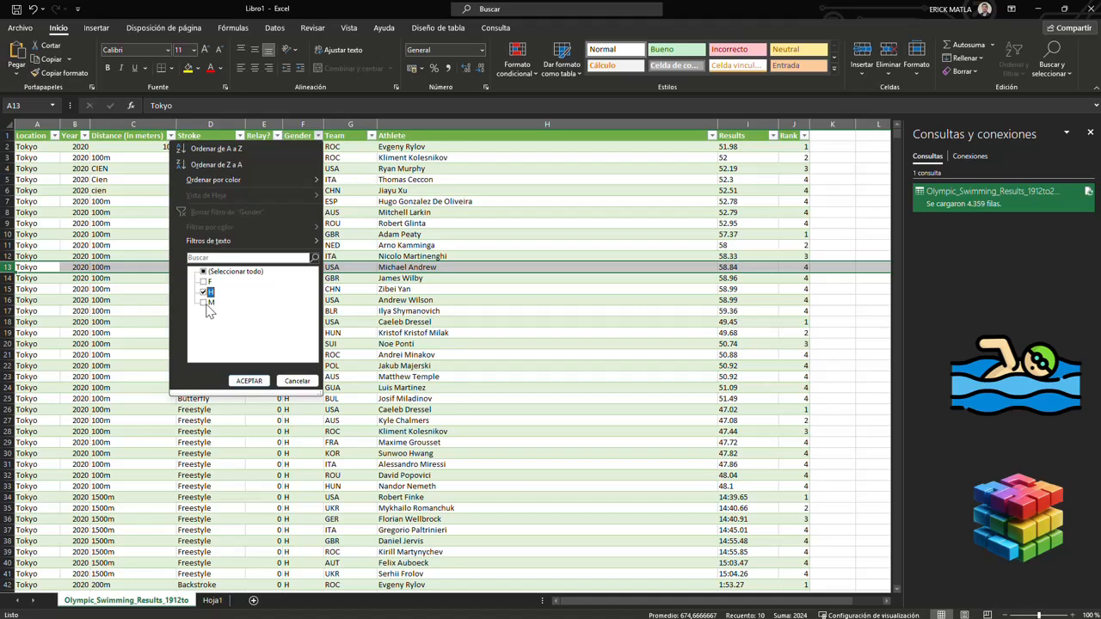
pyautogui.click(296, 381)
# Examine the Distance entries in rows 2 to 5 and the Gender entries in rows 6 to 17
pyautogui.click(81, 148)
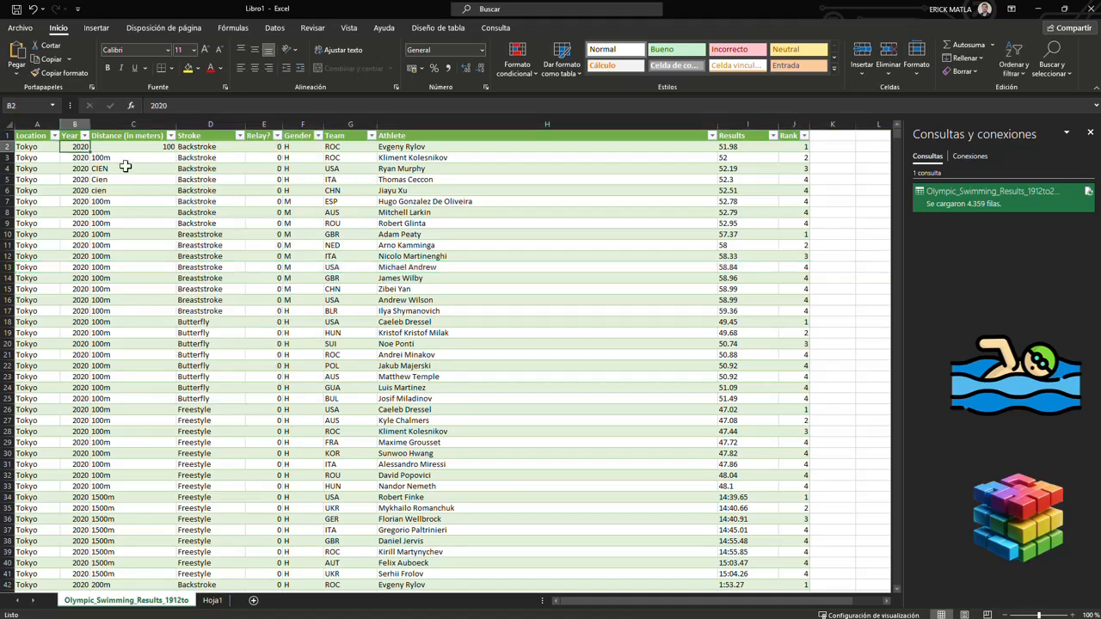
pyautogui.moveTo(138, 148); pyautogui.dragTo(155, 177)
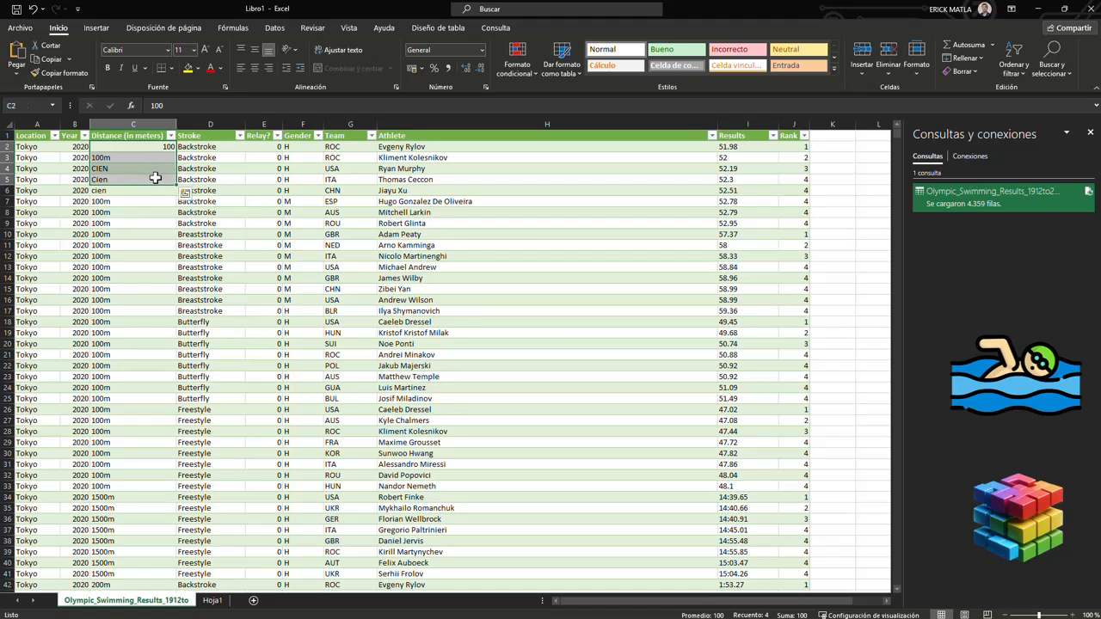
pyautogui.click(302, 187)
pyautogui.moveTo(302, 186); pyautogui.dragTo(300, 308)
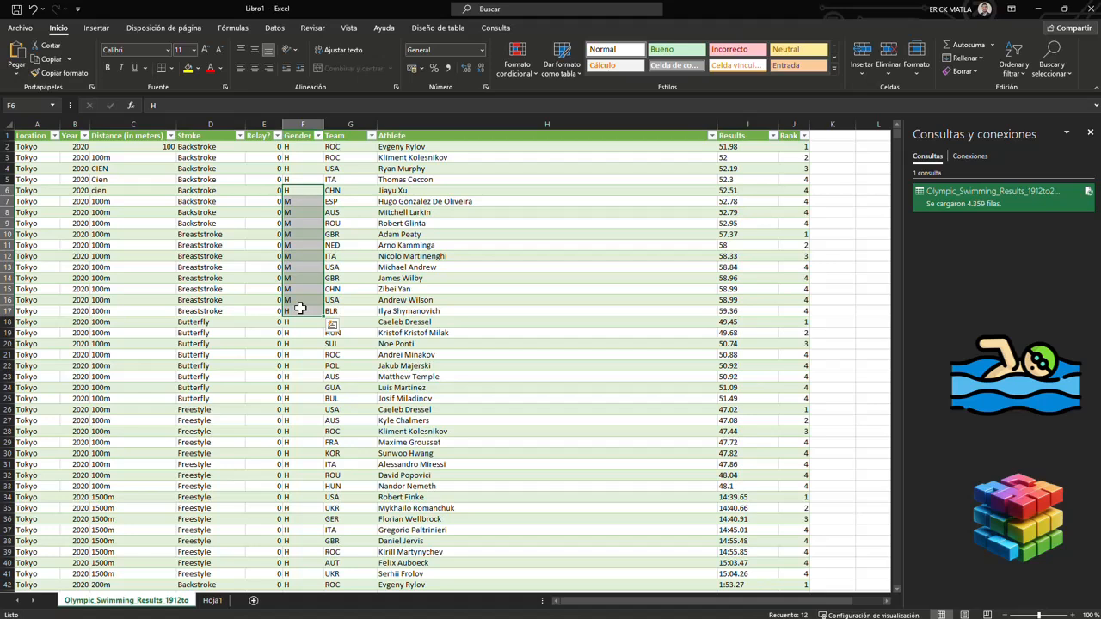
pyautogui.click(305, 331)
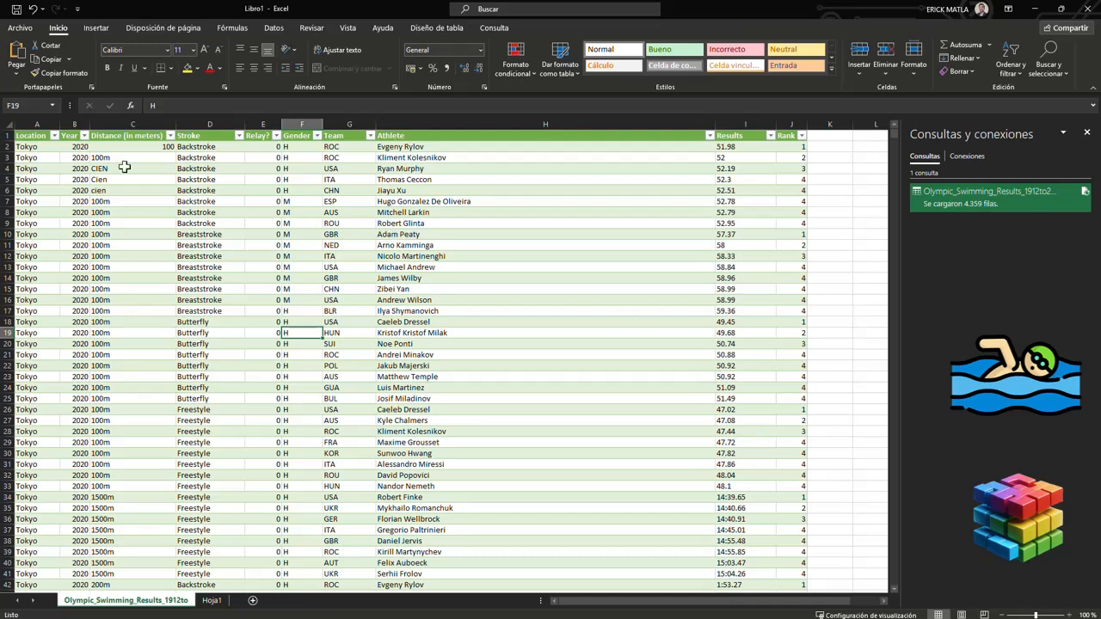
# Highlight the table from the header through row 9 across all columns, Location to Rank, then clear the selection
pyautogui.click(37, 136)
pyautogui.hotkey('shift', 'Right')
pyautogui.hotkey('shift', 'Right')
pyautogui.hotkey('shift', 'Right')
pyautogui.hotkey('shift', 'Right')
pyautogui.hotkey('shift', 'Right')
pyautogui.hotkey('shift', 'Right')
pyautogui.hotkey('shift', 'Right')
pyautogui.hotkey('shift', 'Right')
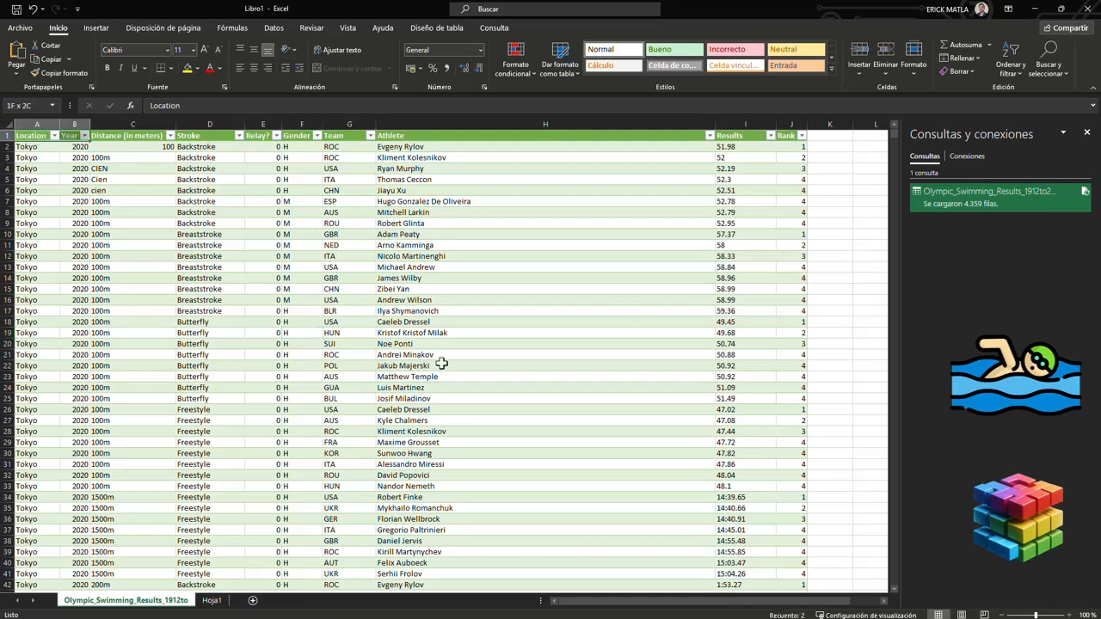
pyautogui.hotkey('shift', 'Right')
pyautogui.hotkey('shift', 'Down')
pyautogui.hotkey('shift', 'Down')
pyautogui.hotkey('shift', 'Down')
pyautogui.hotkey('shift', 'Down')
pyautogui.hotkey('shift', 'Down')
pyautogui.hotkey('shift', 'Down')
pyautogui.hotkey('shift', 'Down')
pyautogui.hotkey('shift', 'Down')
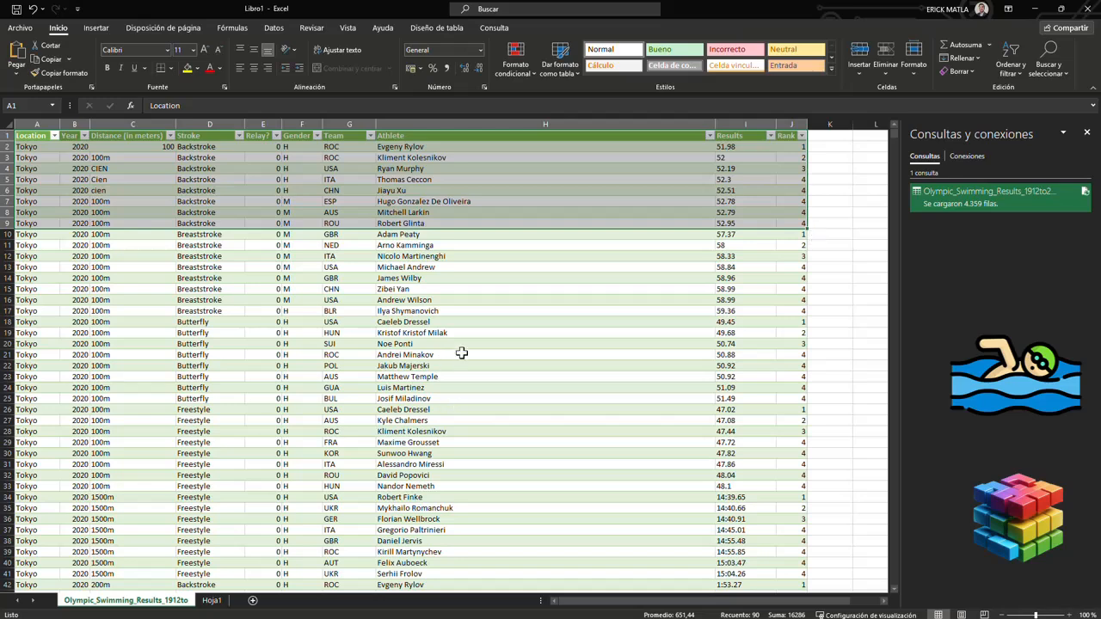
pyautogui.click(490, 260)
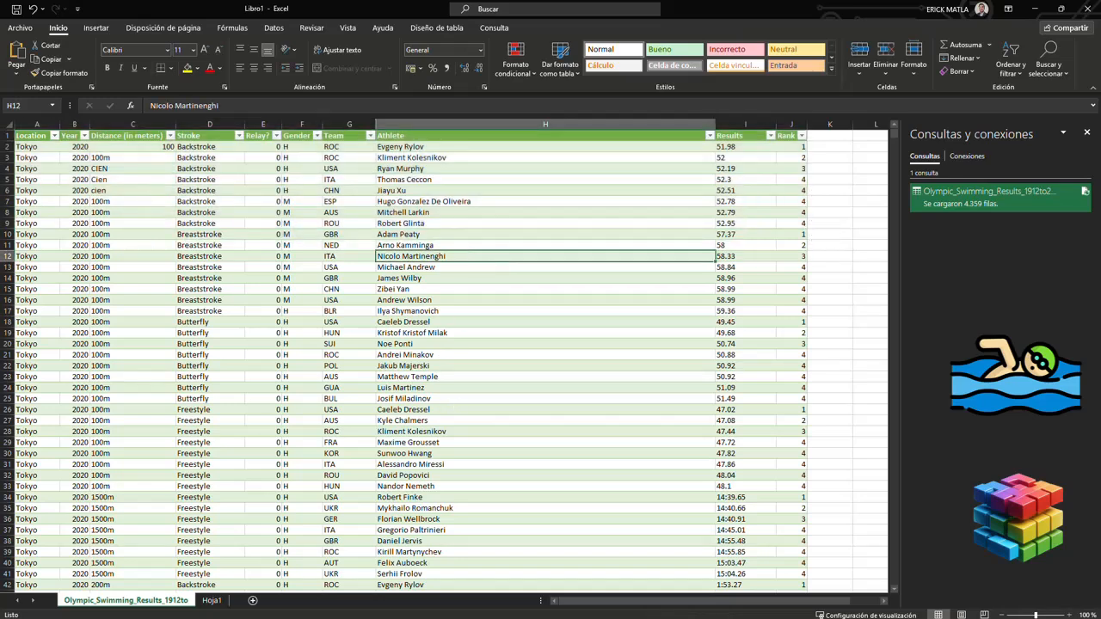
# Switch to Visual Paradigm and add an entity named Distancias to the empty diagram
pyautogui.hotkey('alt', 'Tab')
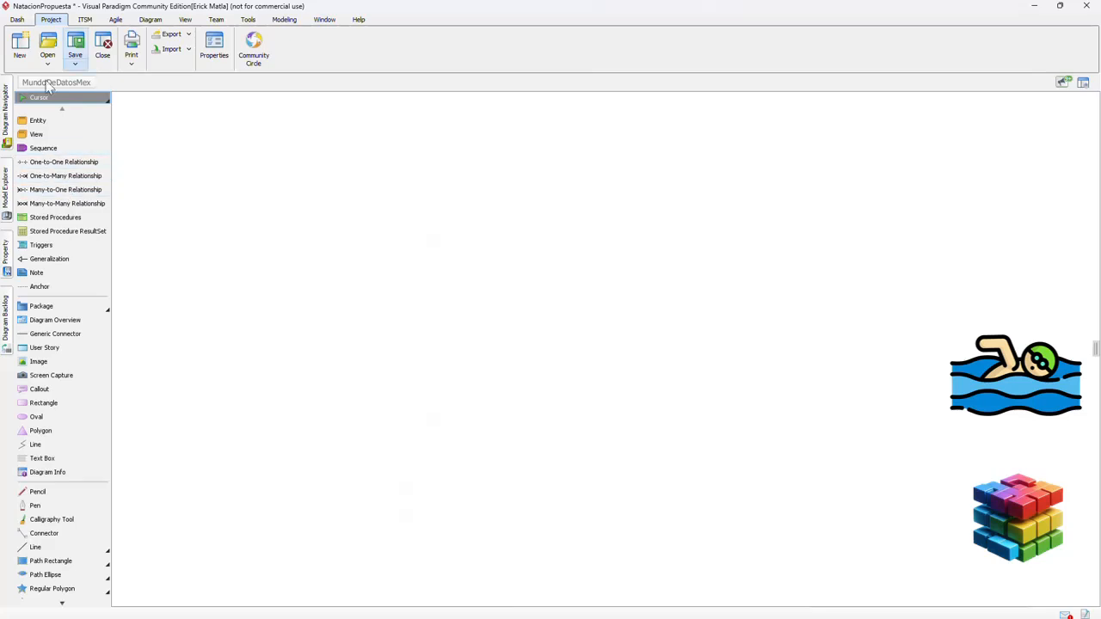
pyautogui.click(57, 125)
pyautogui.click(315, 211)
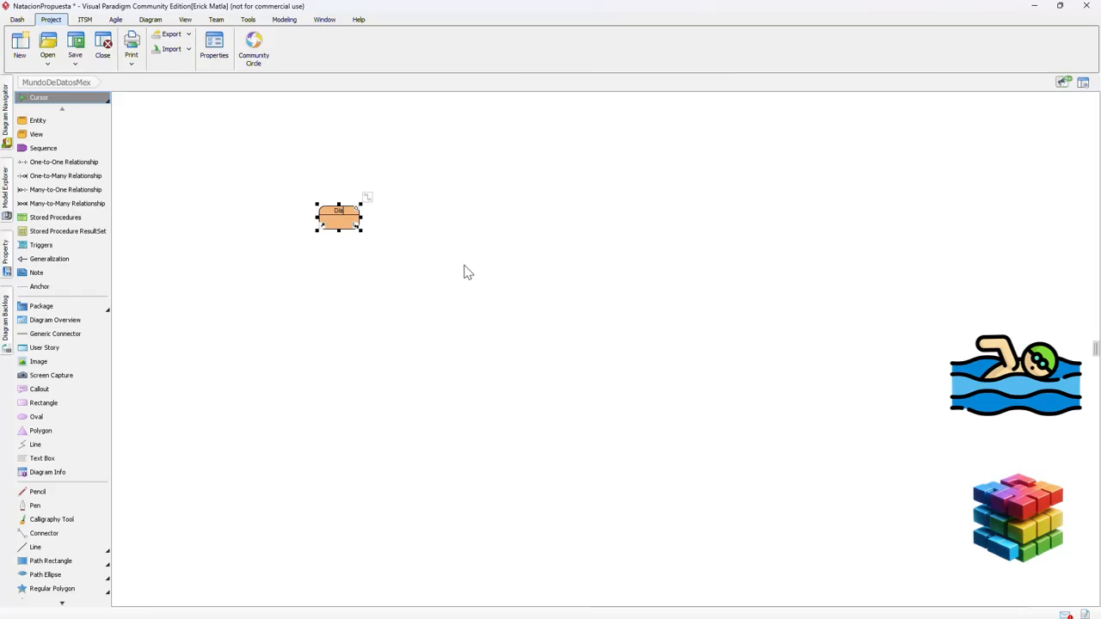
pyautogui.write('Distancias')
# Add a column named IdDistancia of type integer to the Distancias entity
pyautogui.rightClick(337, 225)
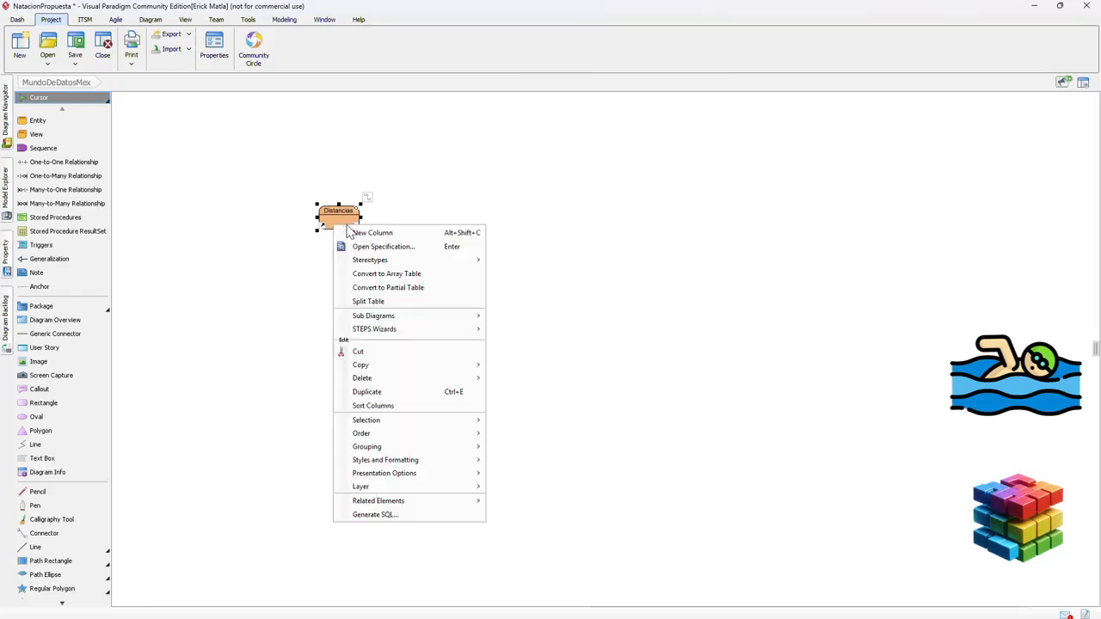
pyautogui.click(597, 277)
pyautogui.write('id')
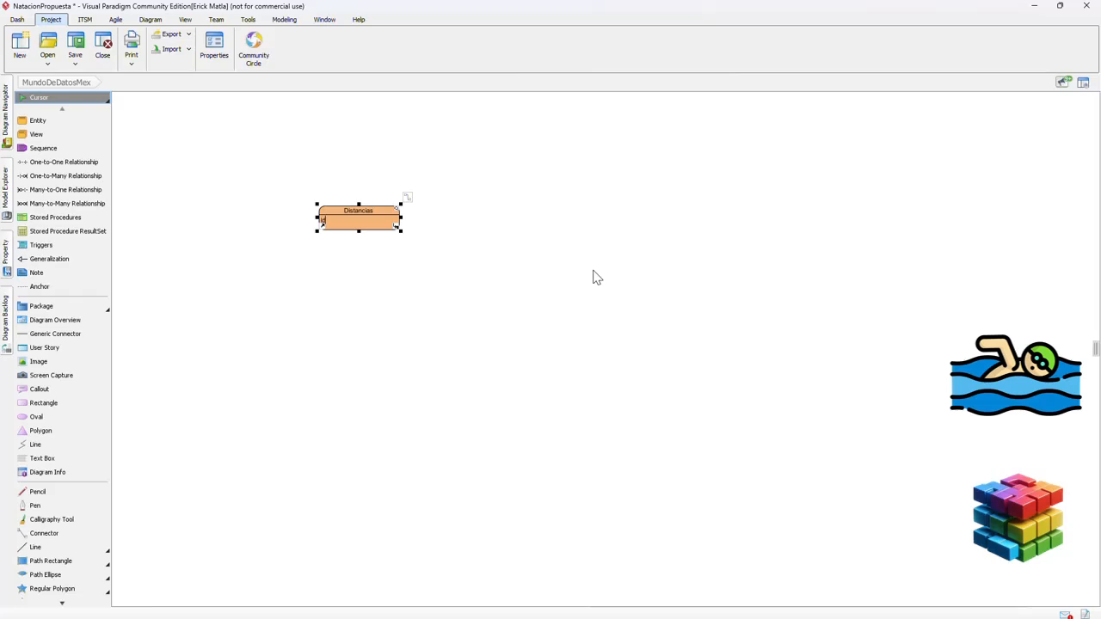
pyautogui.write('D')
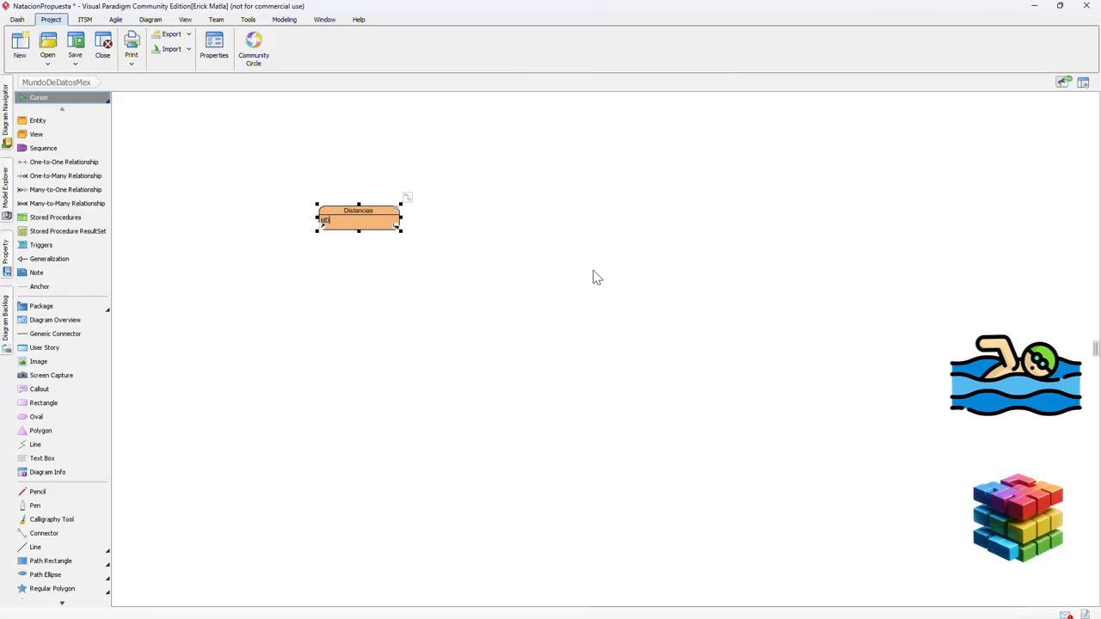
pyautogui.hotkey('ctrl', 'a')
pyautogui.write('idDis')
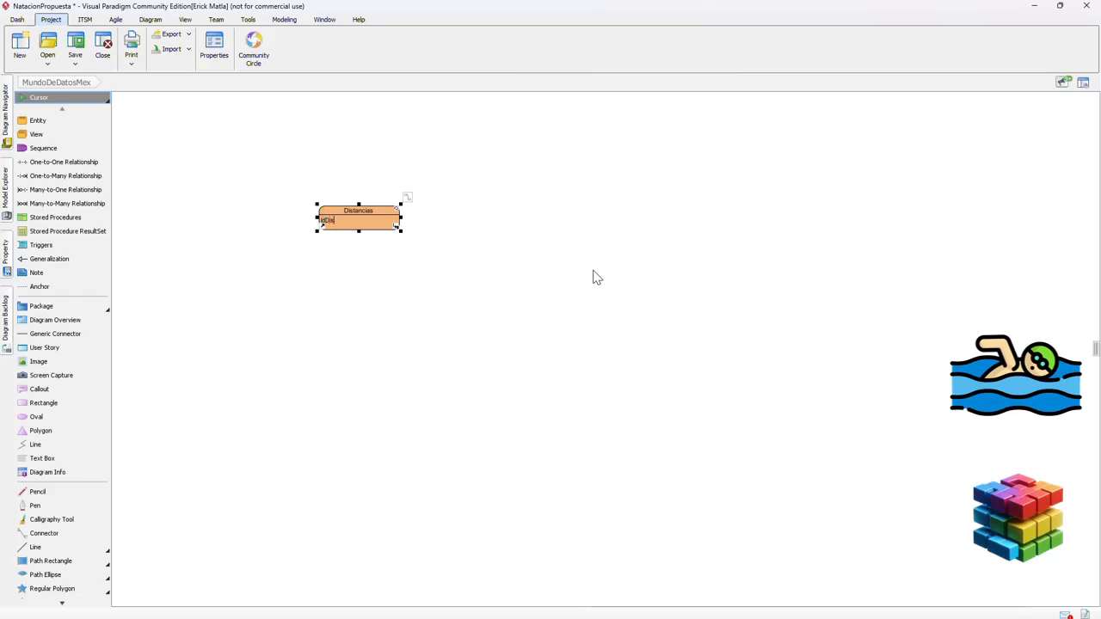
pyautogui.write('tancia : integer')
pyautogui.press('Return')
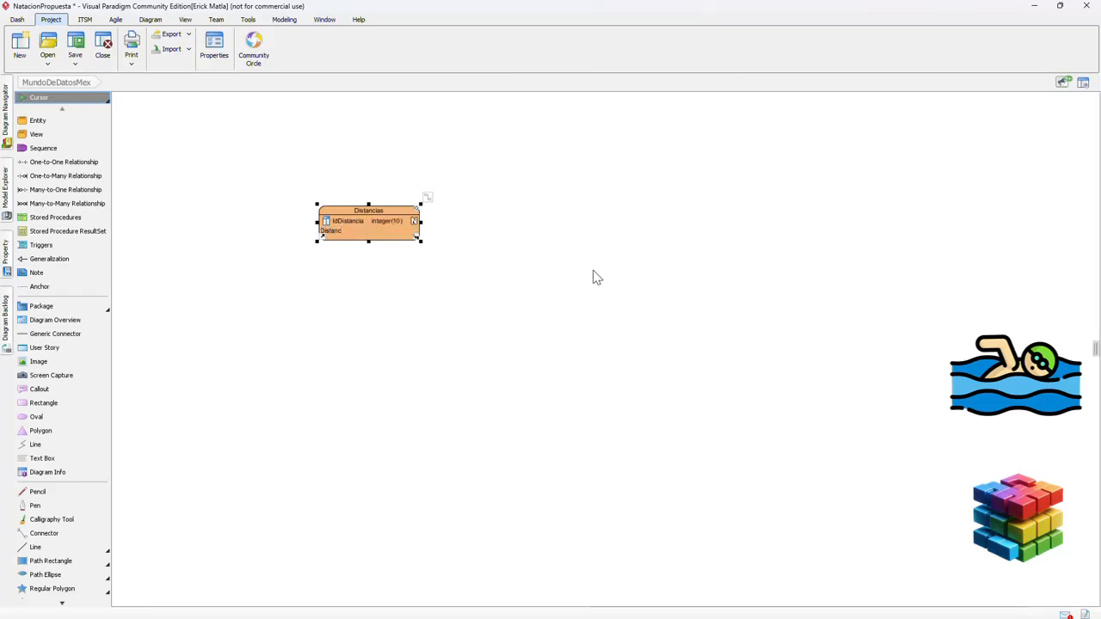
# Add a second column named Distancia of type varchar(8) to the Distancias entity
pyautogui.write('ia : VARCHAR')
pyautogui.press('BackSpace')
pyautogui.press('BackSpace')
pyautogui.press('BackSpace')
pyautogui.press('BackSpace')
pyautogui.press('BackSpace')
pyautogui.press('BackSpace')
pyautogui.press('BackSpace')
pyautogui.press('BackSpace')
pyautogui.press('BackSpace')
pyautogui.write(': varchar(8)')
pyautogui.press('Return')
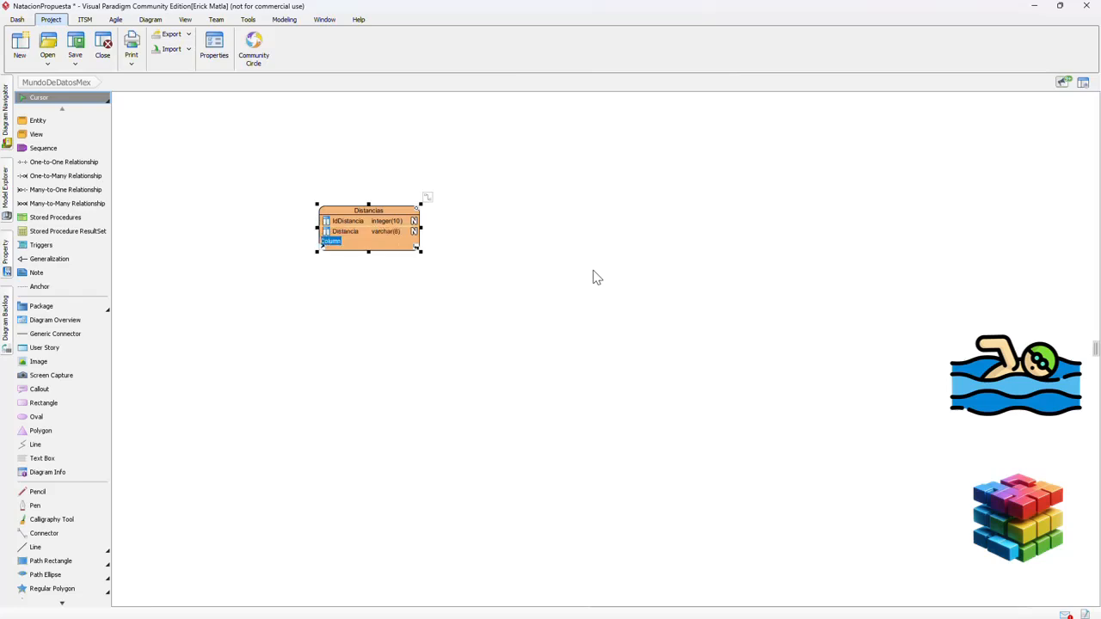
# Add a third column named Relevos of type integer to the Distancias entity and finish adding columns
pyautogui.write('Relevos : integer')
pyautogui.press('Return')
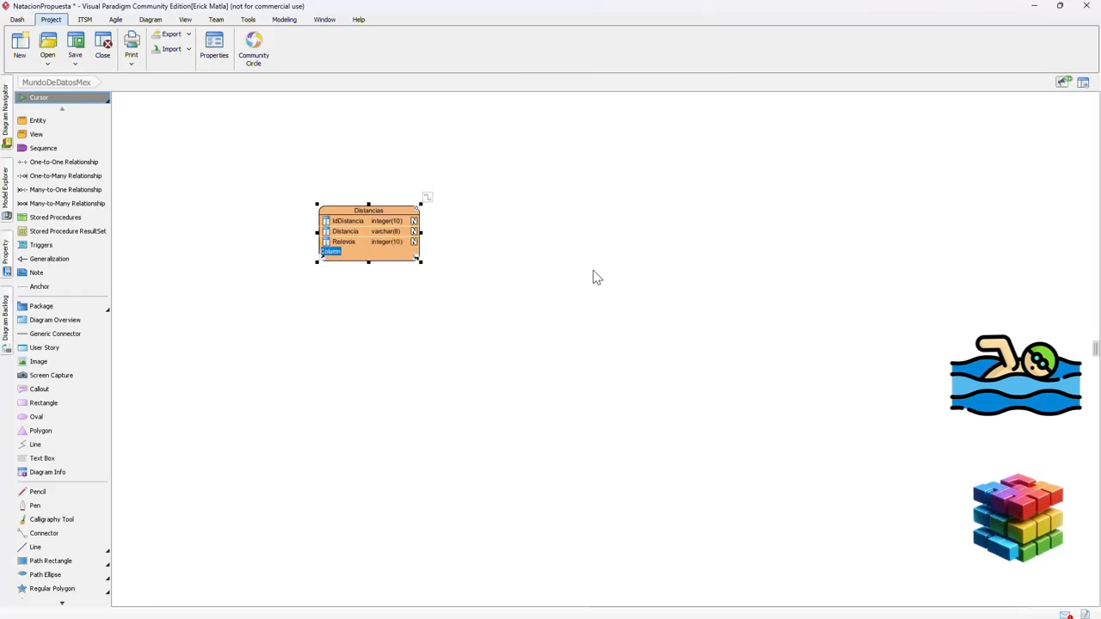
pyautogui.press('Escape')
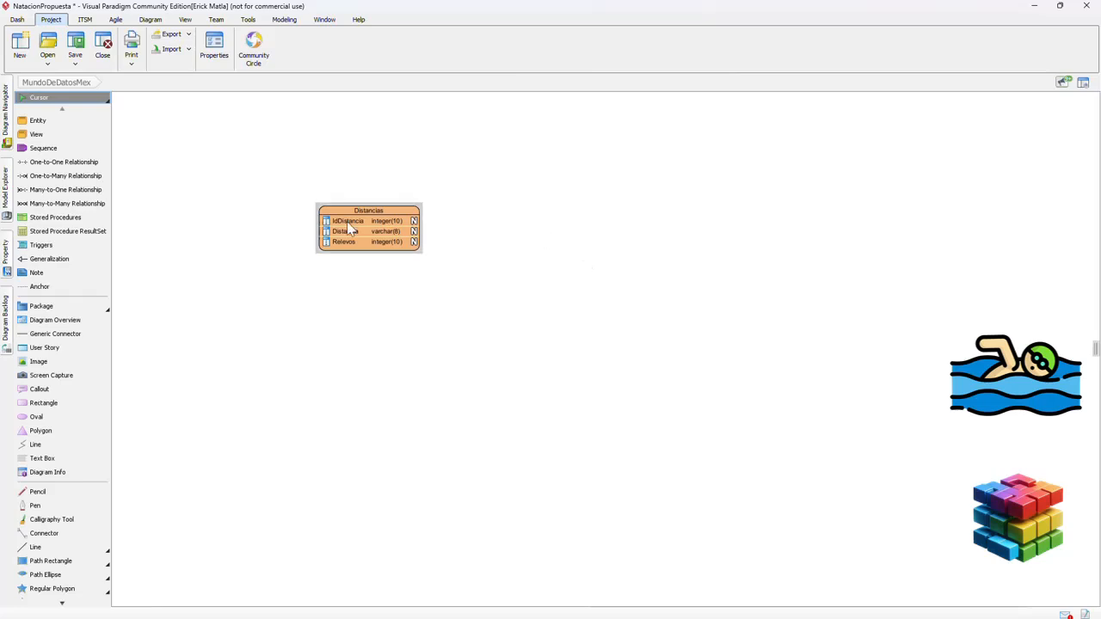
# Include the IdDistancia column in the primary key of the Distancias entity
pyautogui.click(375, 224)
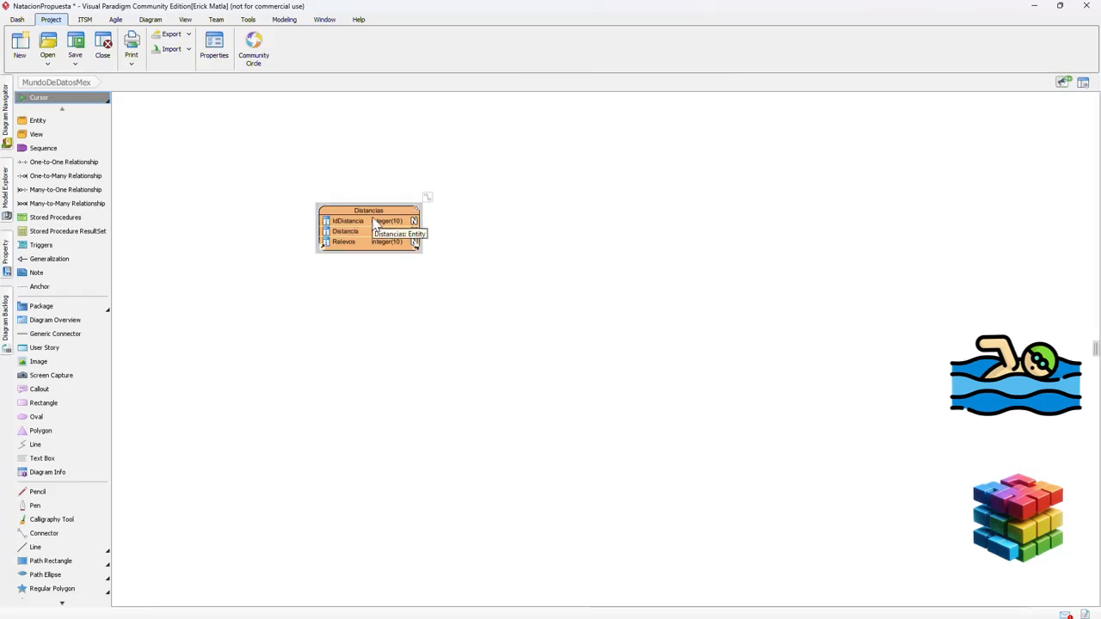
pyautogui.rightClick(375, 225)
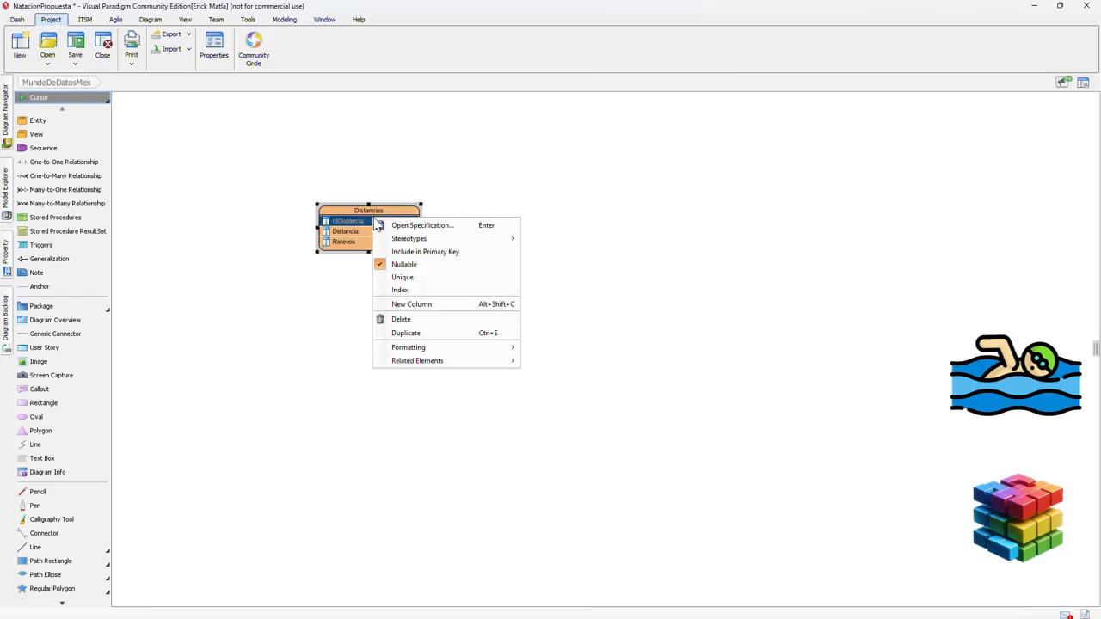
pyautogui.click(411, 249)
pyautogui.click(475, 258)
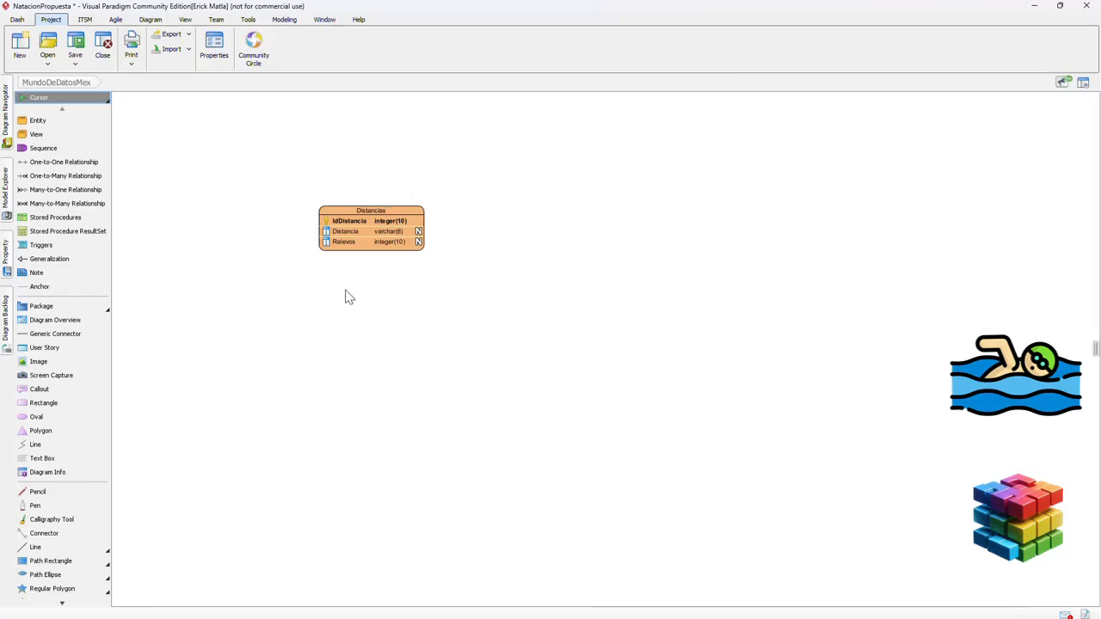
# Make the Distancia and Relevos columns of the Distancias entity non-nullable
pyautogui.doubleClick(378, 235)
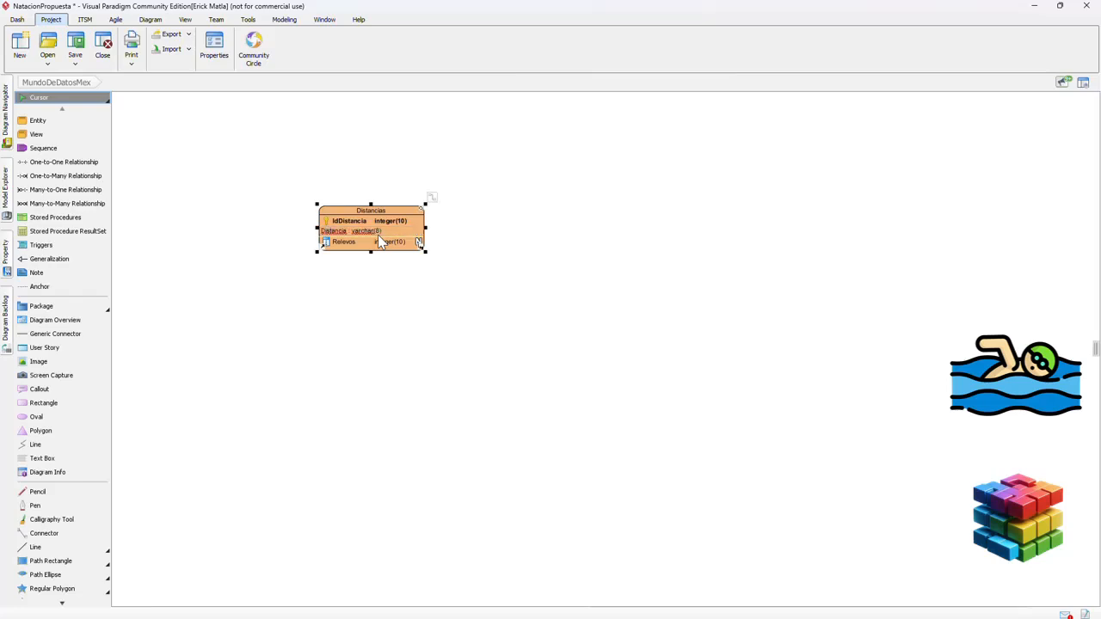
pyautogui.press('Return')
pyautogui.keyDown('shift'); pyautogui.click(384, 242); pyautogui.keyUp('shift')
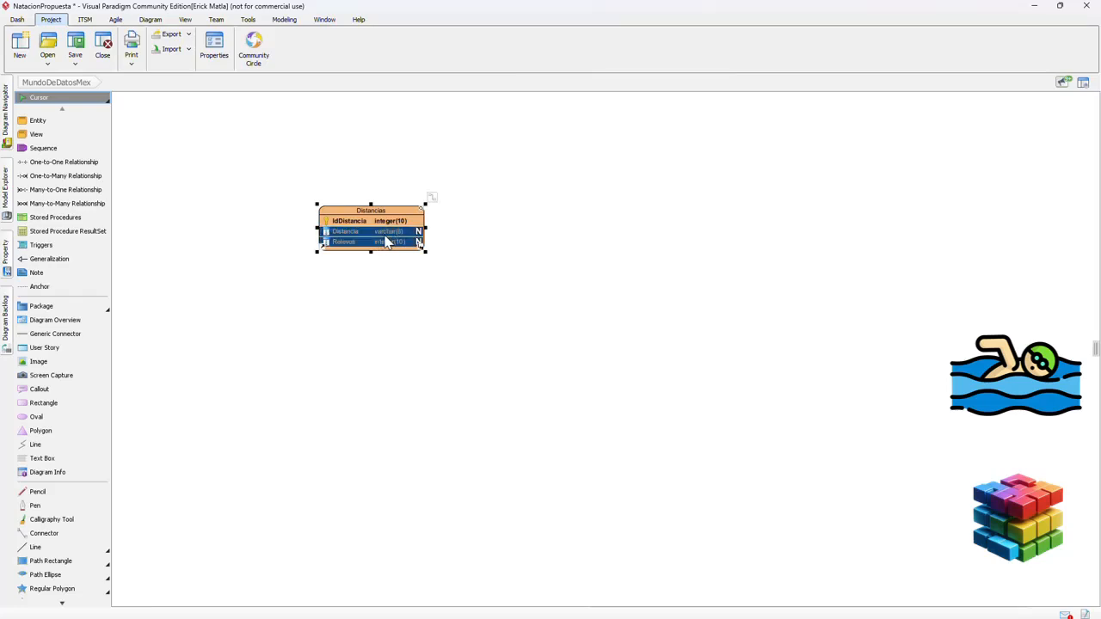
pyautogui.rightClick(393, 229)
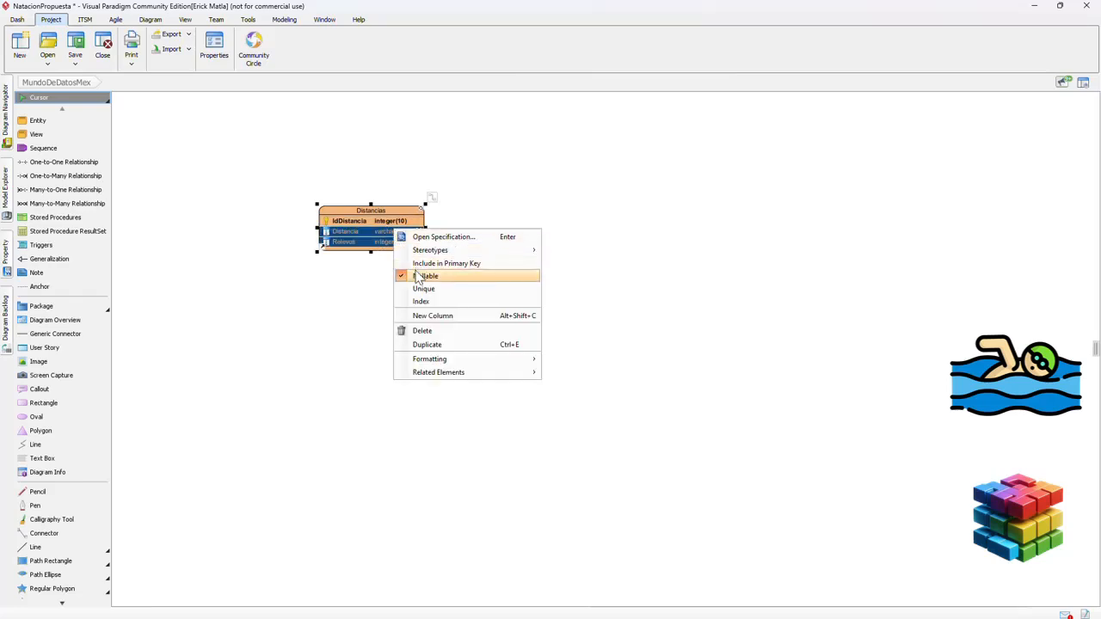
pyautogui.click(418, 277)
pyautogui.click(519, 276)
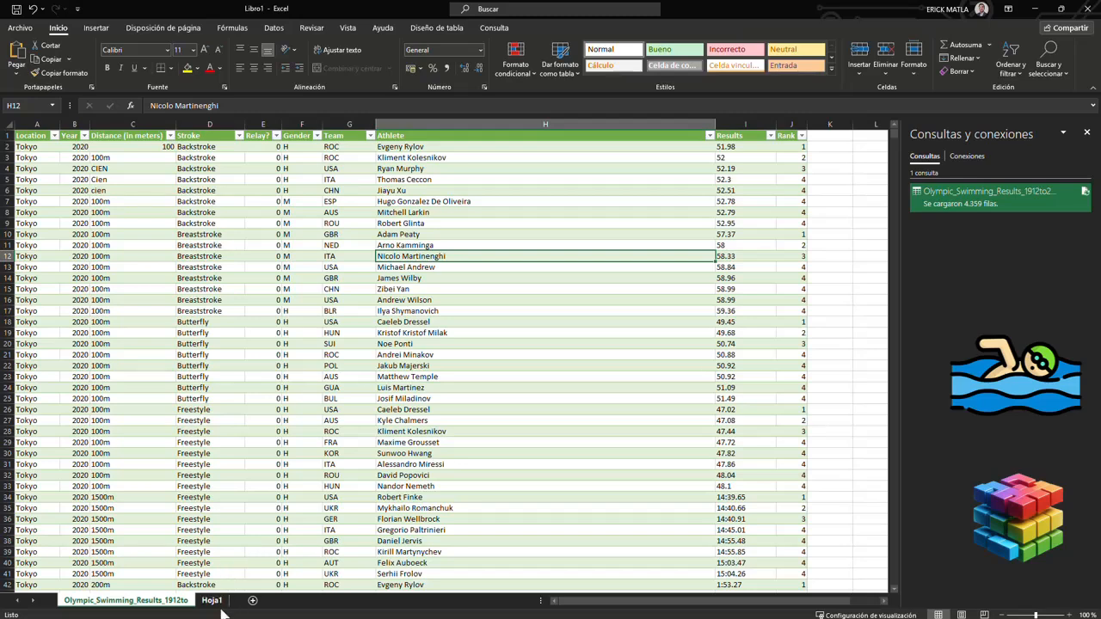
# Enter the title Distancias in cell A1 of the Hoja1 sheet
pyautogui.click(213, 600)
pyautogui.write('D')
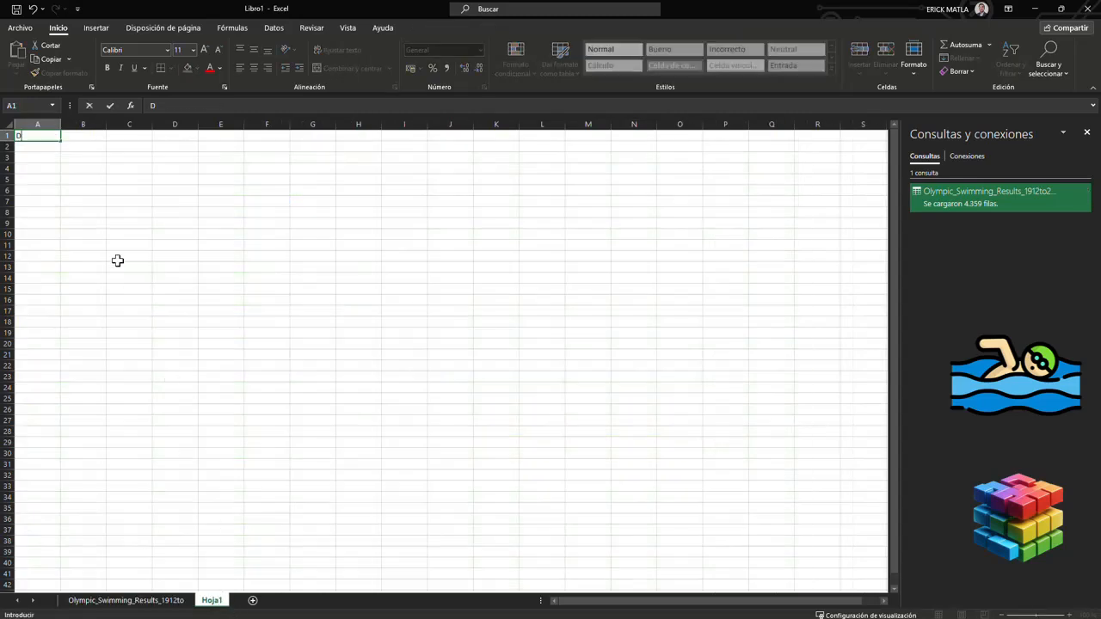
pyautogui.write('istanbcuas')
pyautogui.press('BackSpace')
pyautogui.press('BackSpace')
pyautogui.press('BackSpace')
pyautogui.press('BackSpace')
pyautogui.press('BackSpace')
pyautogui.write('cias')
pyautogui.press('Return')
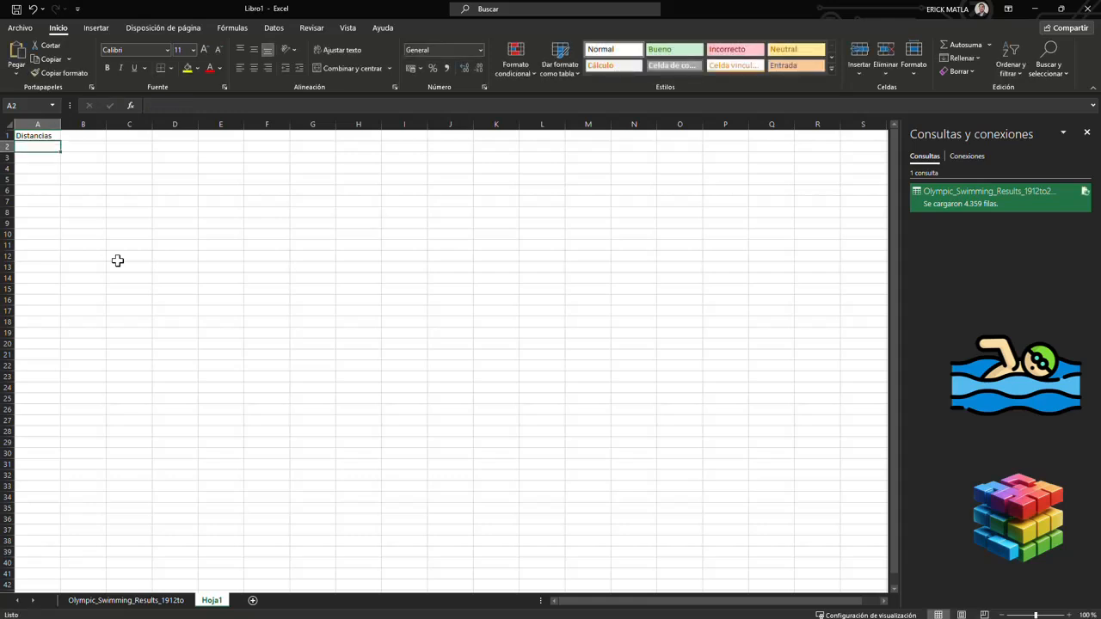
# Enter the column headers IdDistancia, Distancia and Relevos in cells A2 to C2
pyautogui.write('1')
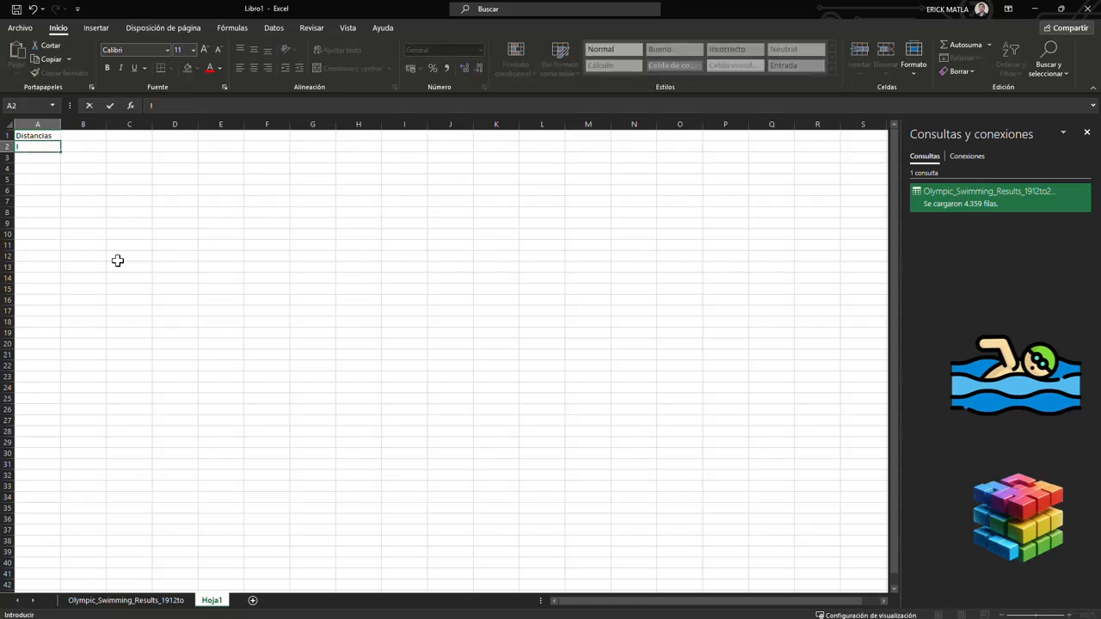
pyautogui.write('dDistancia')
pyautogui.press('Tab')
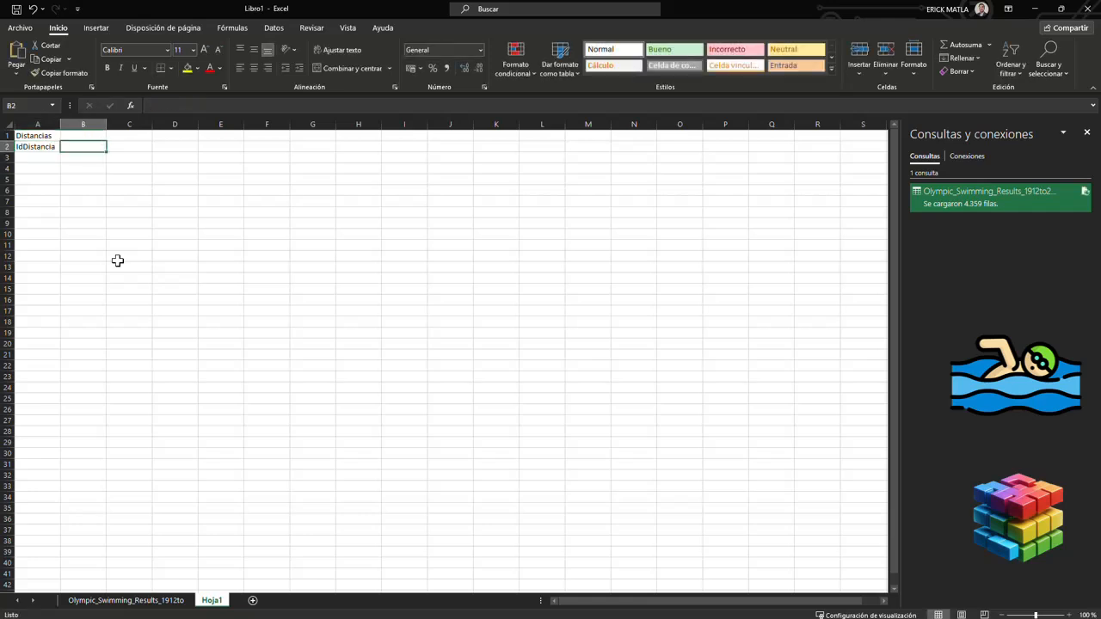
pyautogui.write('D')
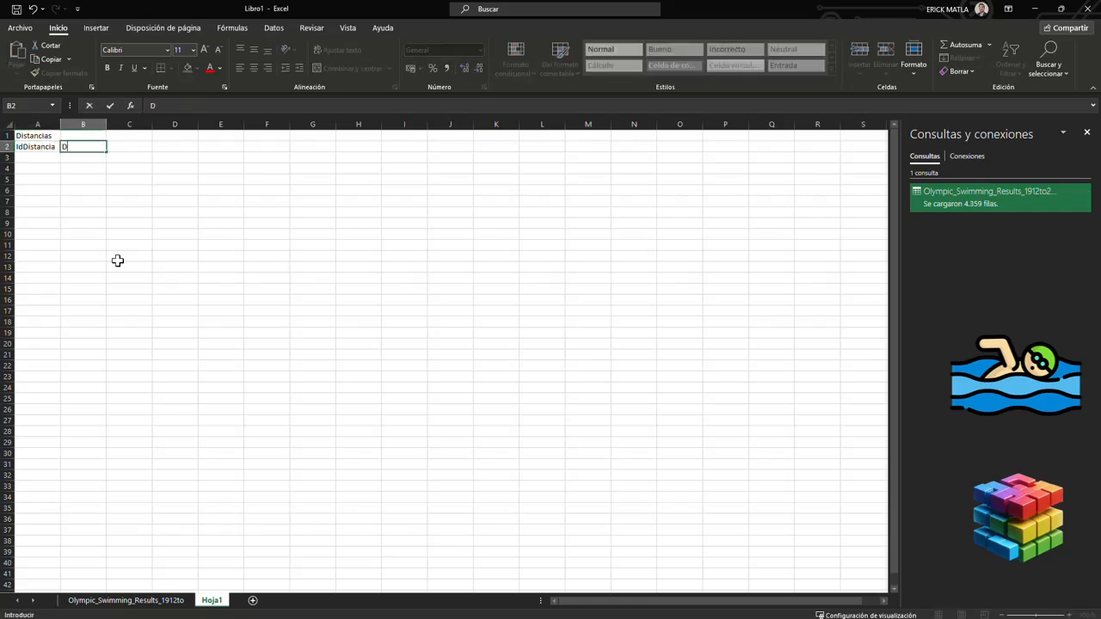
pyautogui.write('istancia')
pyautogui.press('Return')
pyautogui.press('Up')
pyautogui.press('Right')
pyautogui.write('R')
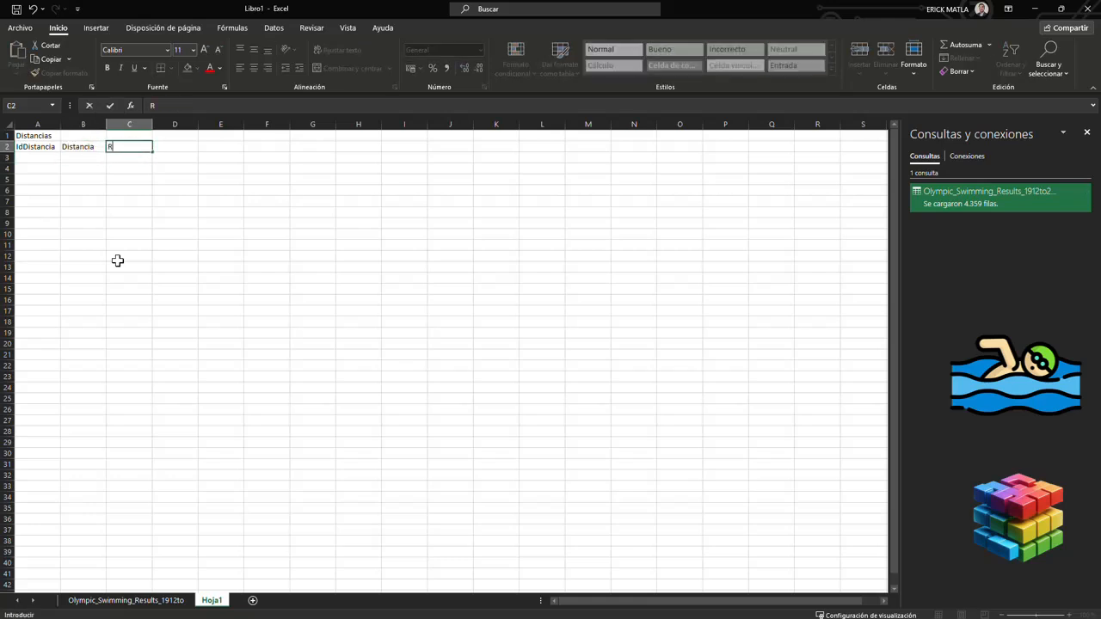
pyautogui.write('elevos')
pyautogui.press('Return')
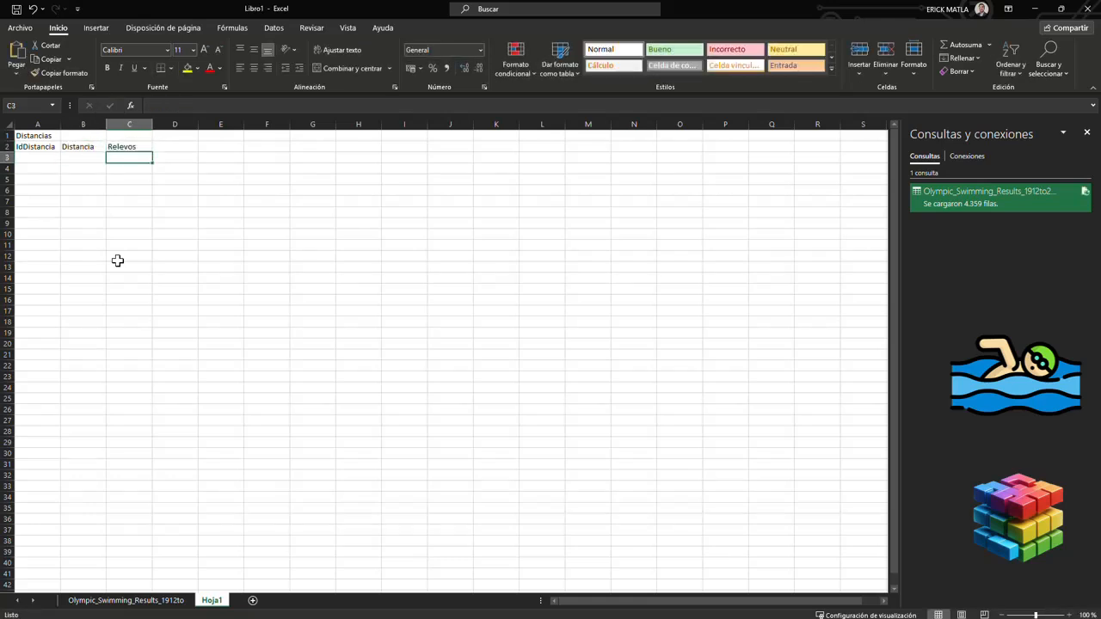
# Merge and center the Distancias title across cells A1 to C1
pyautogui.press('Up')
pyautogui.press('Up')
pyautogui.press('Left')
pyautogui.press('Left')
pyautogui.hotkey('shift', 'Right')
pyautogui.hotkey('shift', 'Right')
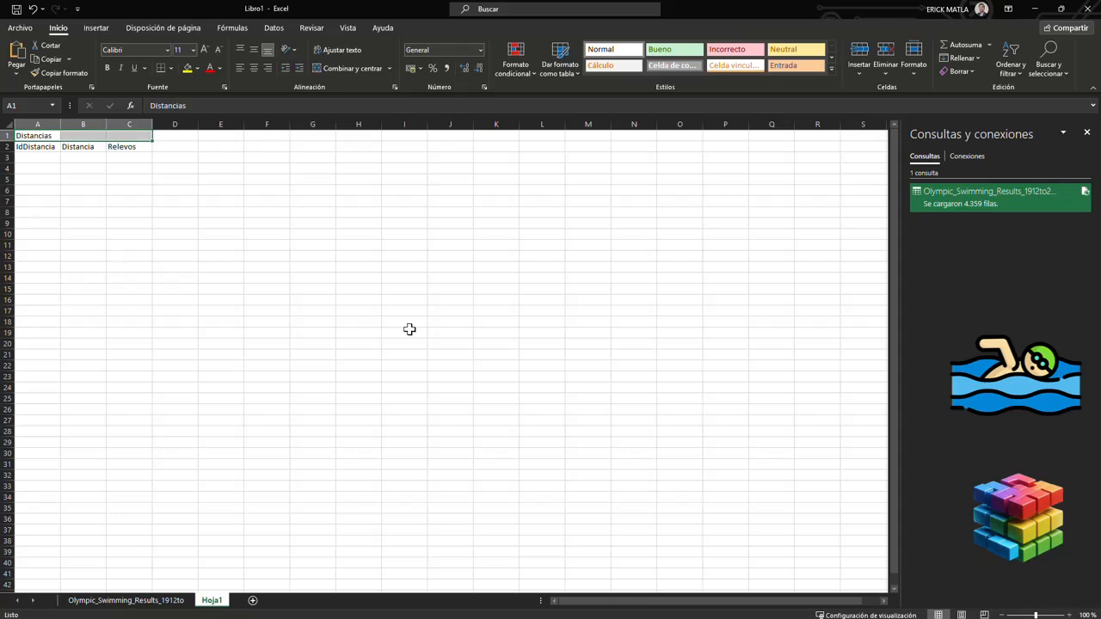
pyautogui.click(328, 75)
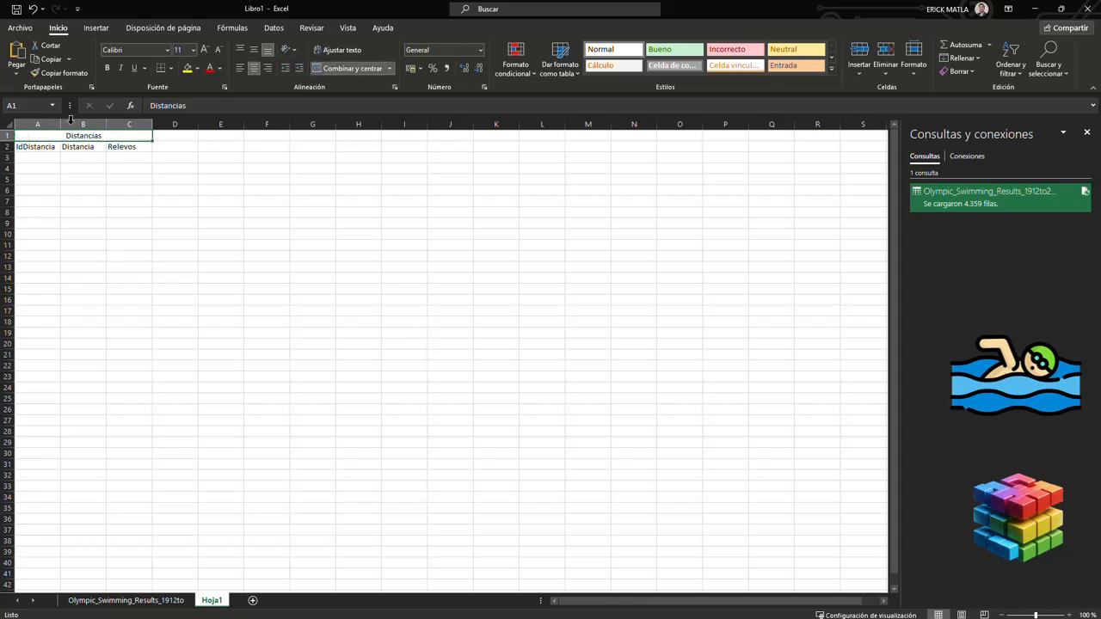
# Fill row 3 with the first record: IdDistancia 1, Distancia 50m, Relevos 0
pyautogui.click(37, 158)
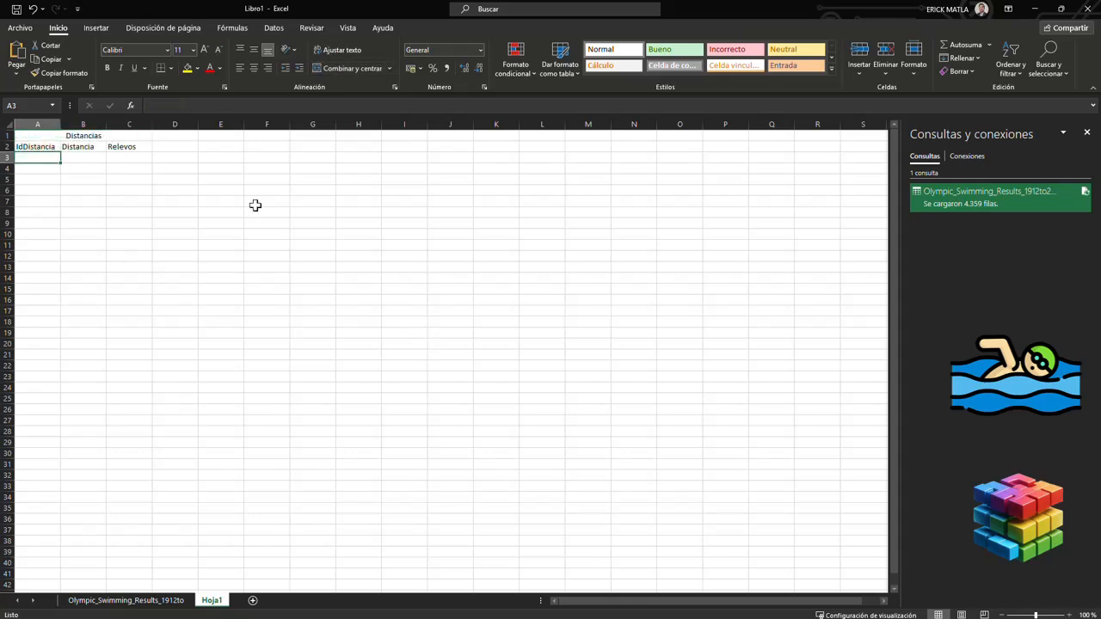
pyautogui.write('1')
pyautogui.hotkey('ctrl', 'Return')
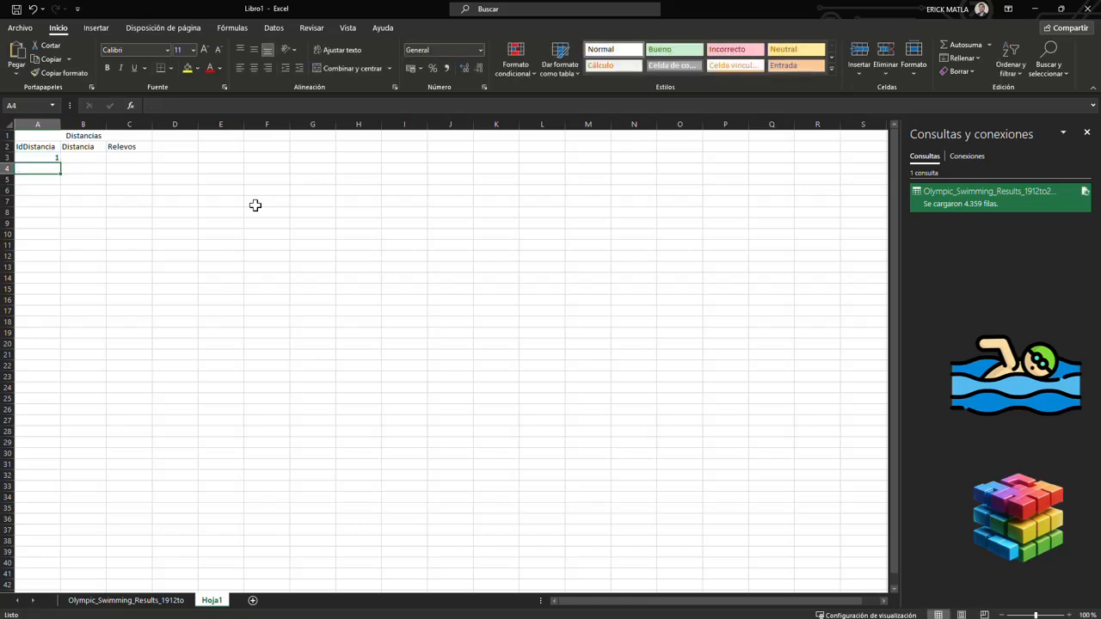
pyautogui.press('Down')
pyautogui.press('Down')
pyautogui.press('Down')
pyautogui.press('Down')
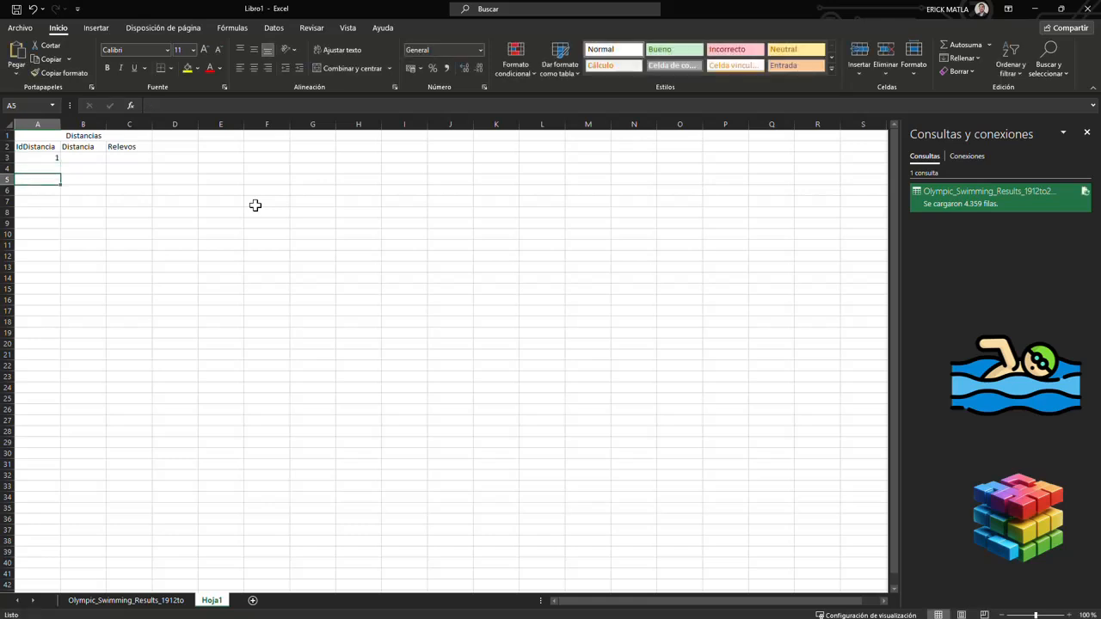
pyautogui.press('Right')
pyautogui.press('Right')
pyautogui.press('Right')
pyautogui.press('Up')
pyautogui.press('Up')
pyautogui.press('Up')
pyautogui.press('Left')
pyautogui.press('Left')
pyautogui.press('Up')
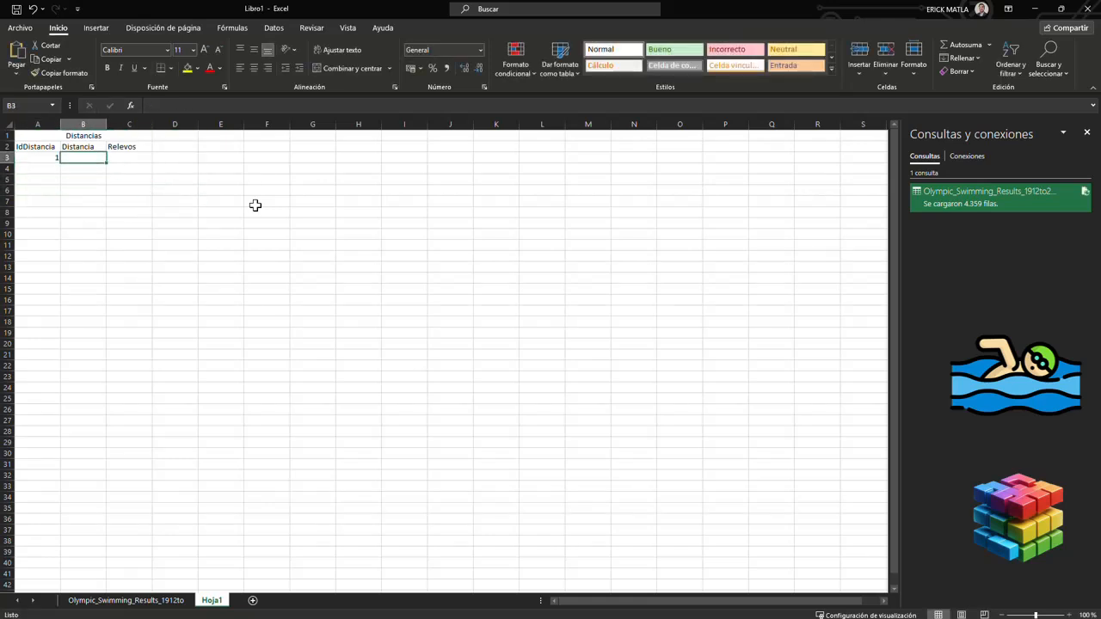
pyautogui.write('50m')
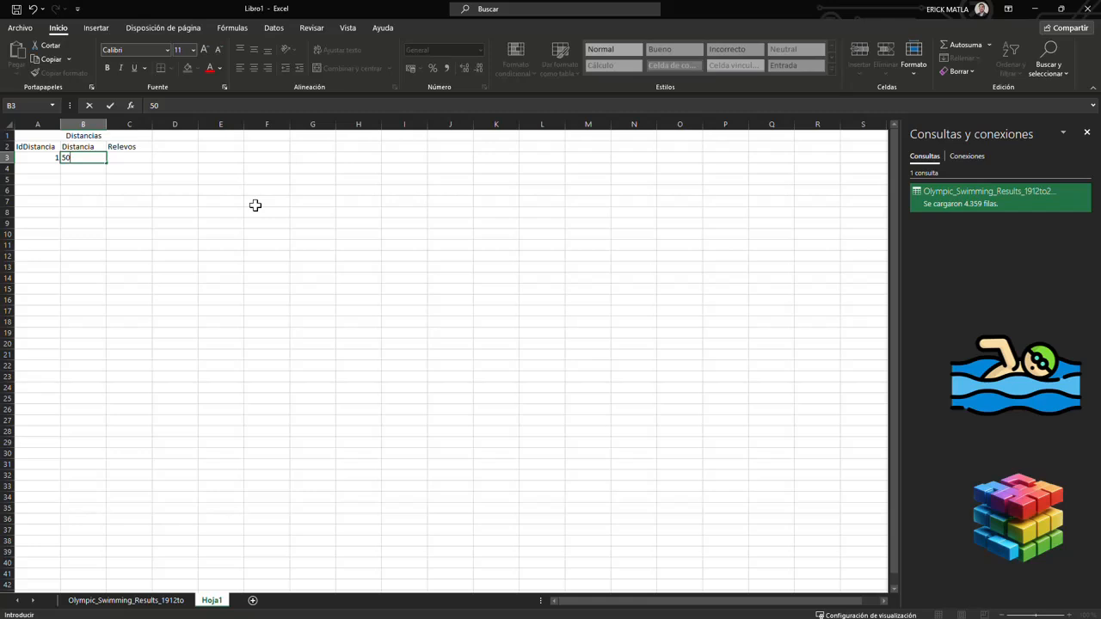
pyautogui.press('Tab')
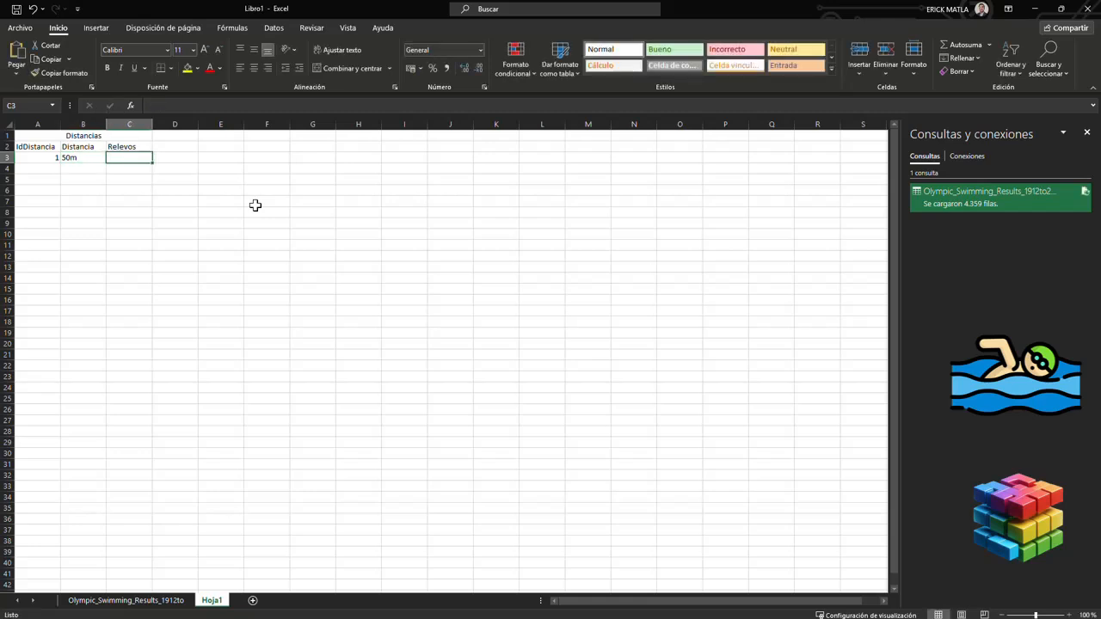
pyautogui.write('0')
pyautogui.press('Return')
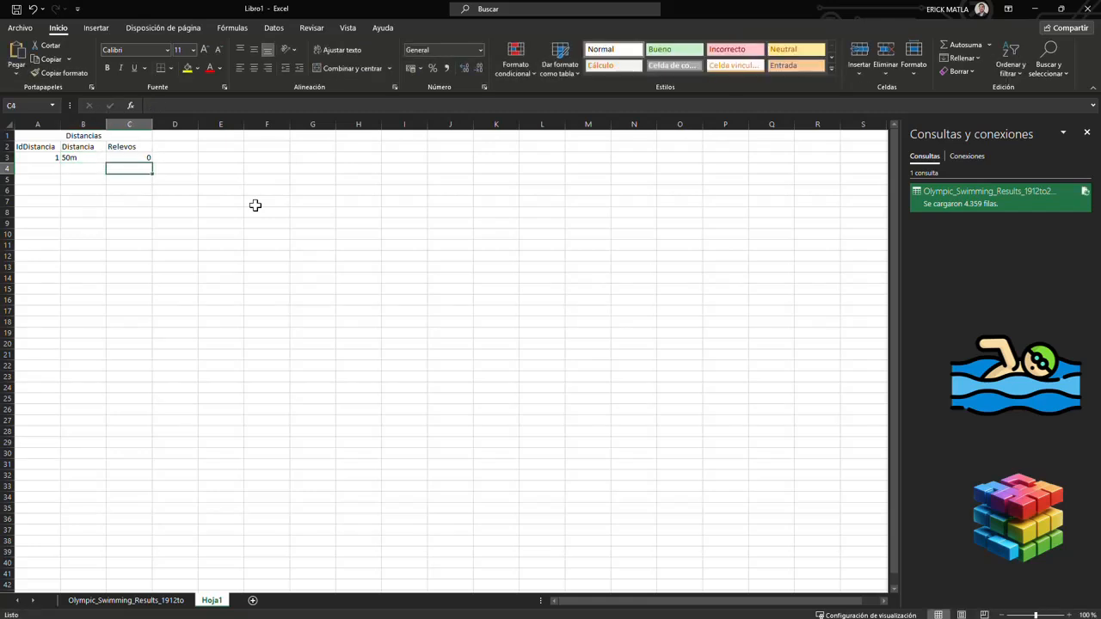
# Fill row 4 with the second record: IdDistancia 2, Distancia 100m, Relevos 0
pyautogui.press('Left')
pyautogui.press('Left')
pyautogui.write('2')
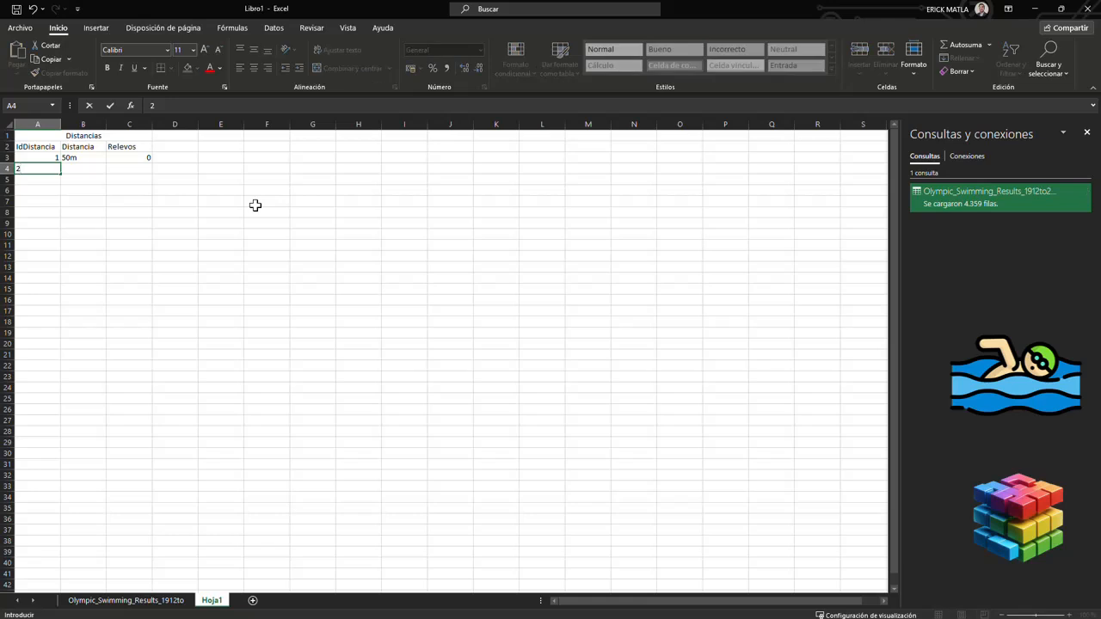
pyautogui.press('Return')
pyautogui.press('Up')
pyautogui.press('Right')
pyautogui.write('1')
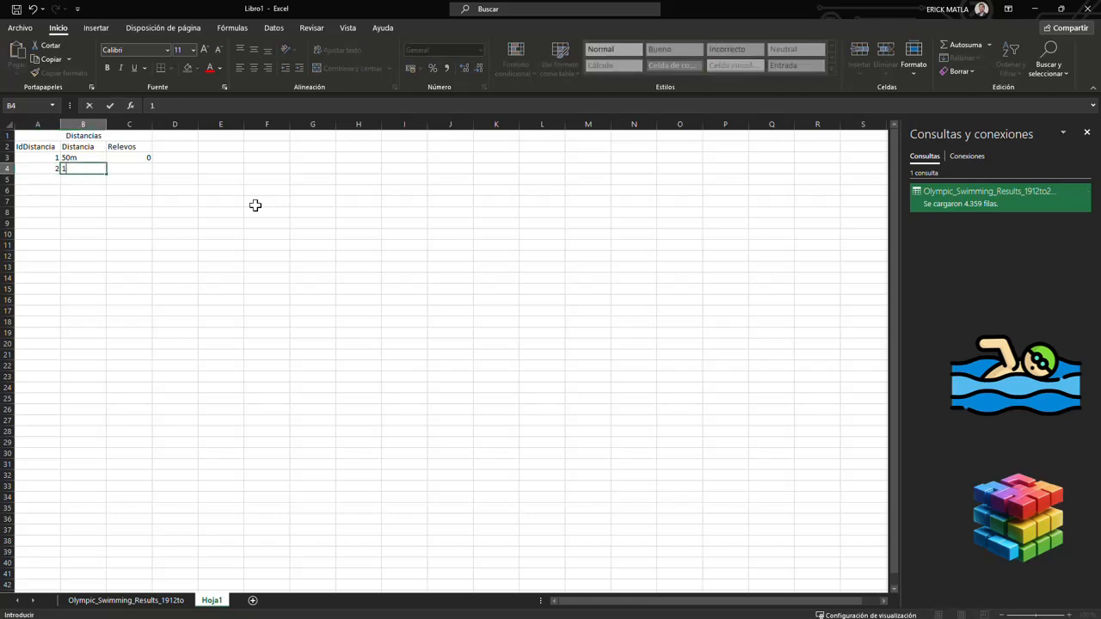
pyautogui.write('00m')
pyautogui.press('Return')
pyautogui.press('Up')
pyautogui.press('Right')
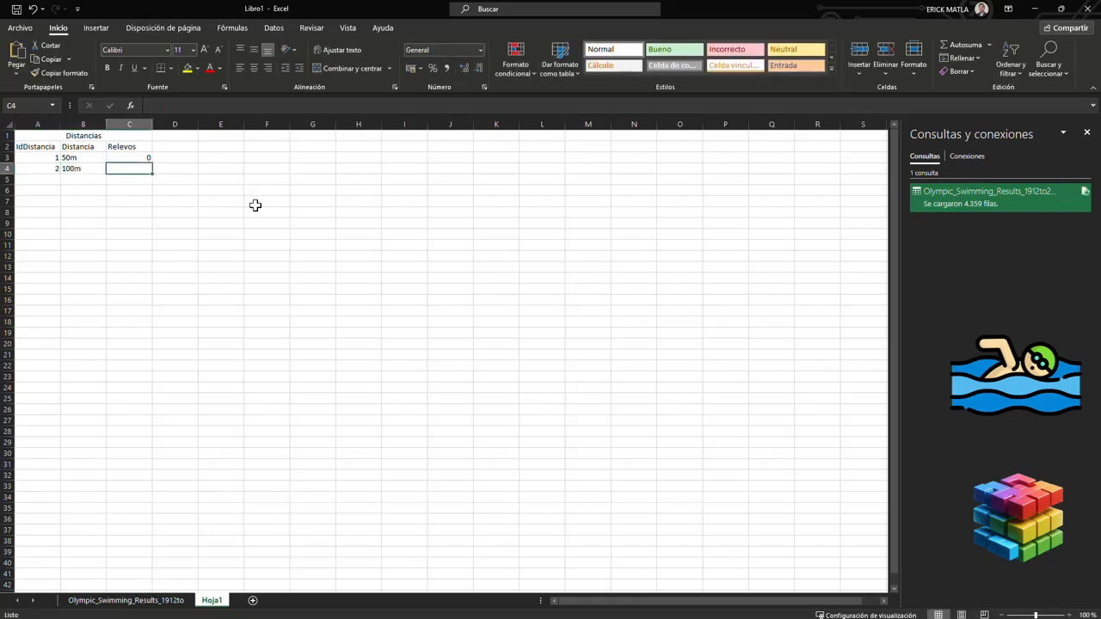
pyautogui.write('0')
pyautogui.press('Return')
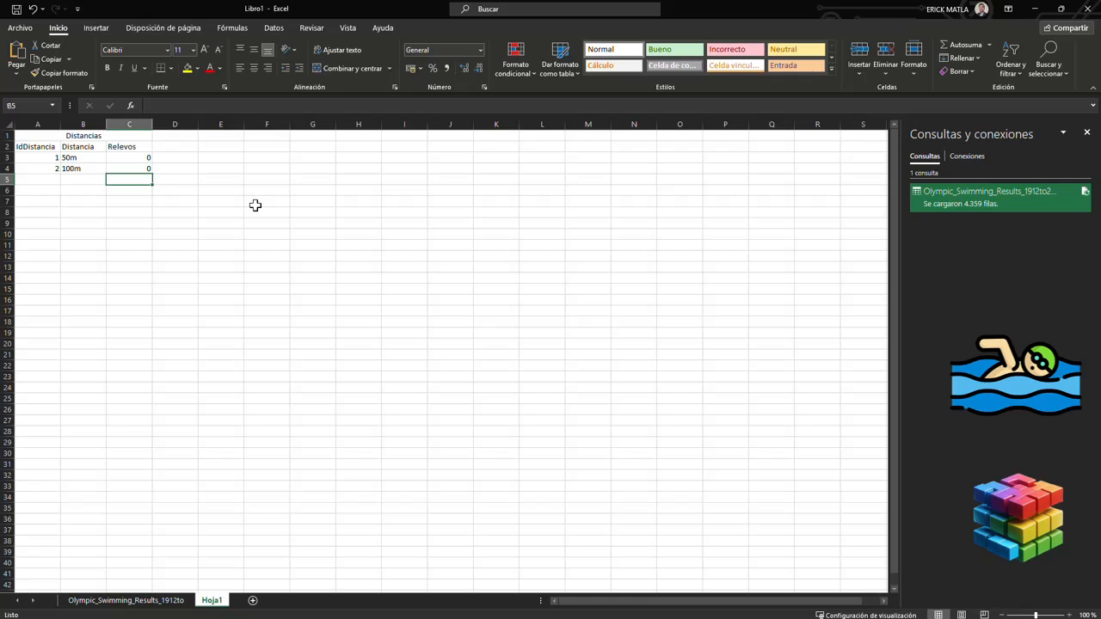
# Fill row 5 with the third record: IdDistancia 3, Distancia 800m, Relevos 1
pyautogui.press('Home')
pyautogui.write('200')
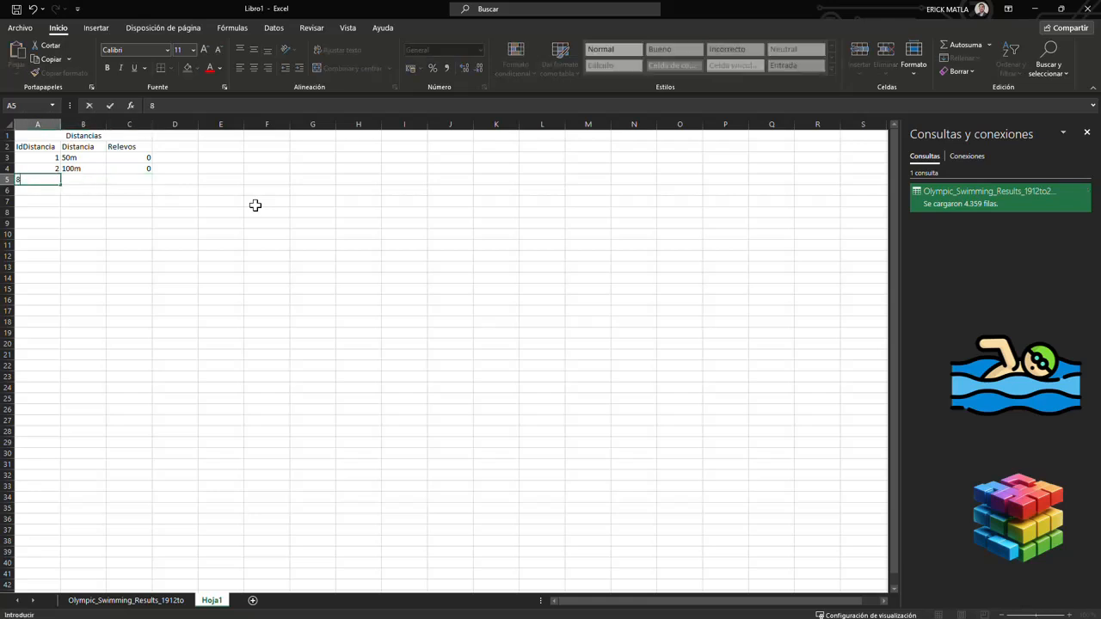
pyautogui.press('BackSpace')
pyautogui.press('BackSpace')
pyautogui.press('BackSpace')
pyautogui.write('3')
pyautogui.press('Tab')
pyautogui.write('800m')
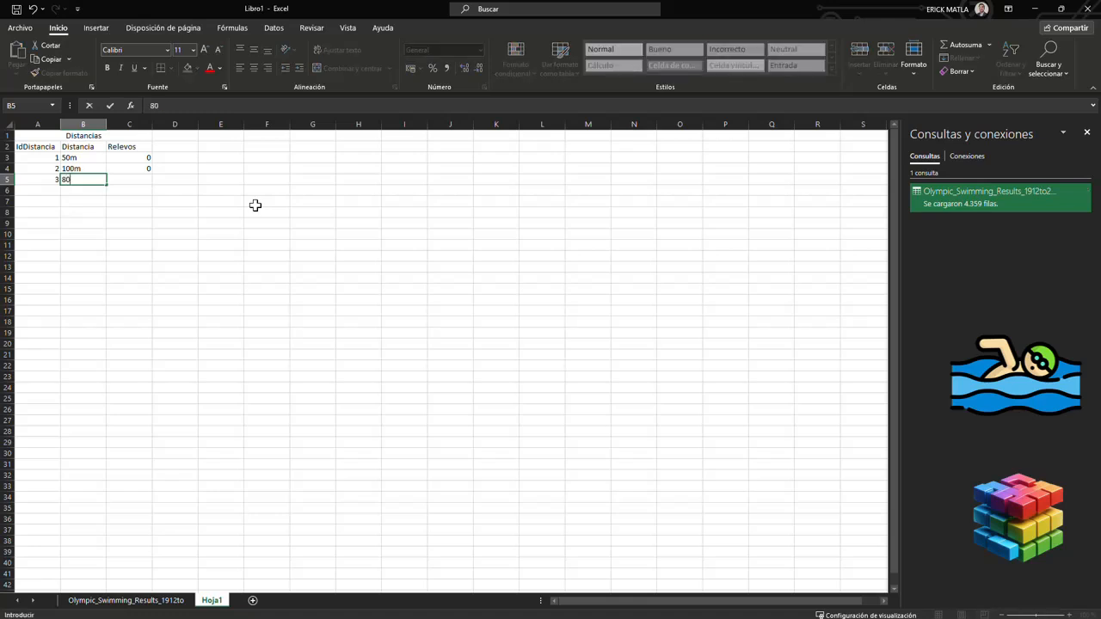
pyautogui.press('Tab')
pyautogui.write('1')
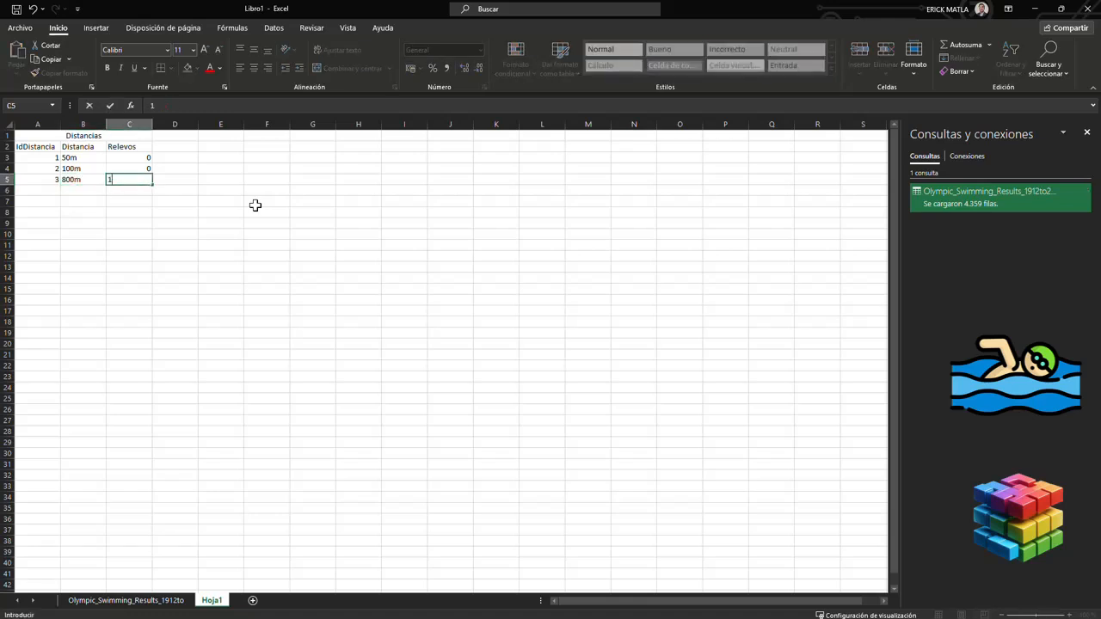
pyautogui.press('Return')
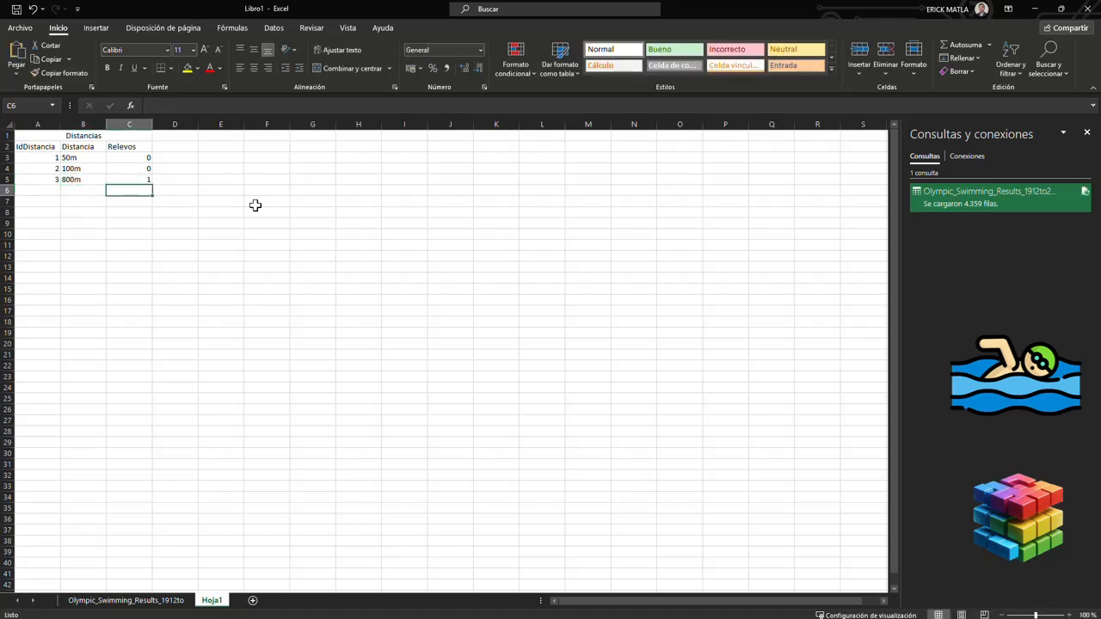
# Examine the three sample records in rows 3 to 5, especially their Distancia values
pyautogui.press('Up')
pyautogui.hotkey('shift', 'Left')
pyautogui.hotkey('shift', 'Left')
pyautogui.hotkey('shift', 'Up')
pyautogui.hotkey('shift', 'Up')
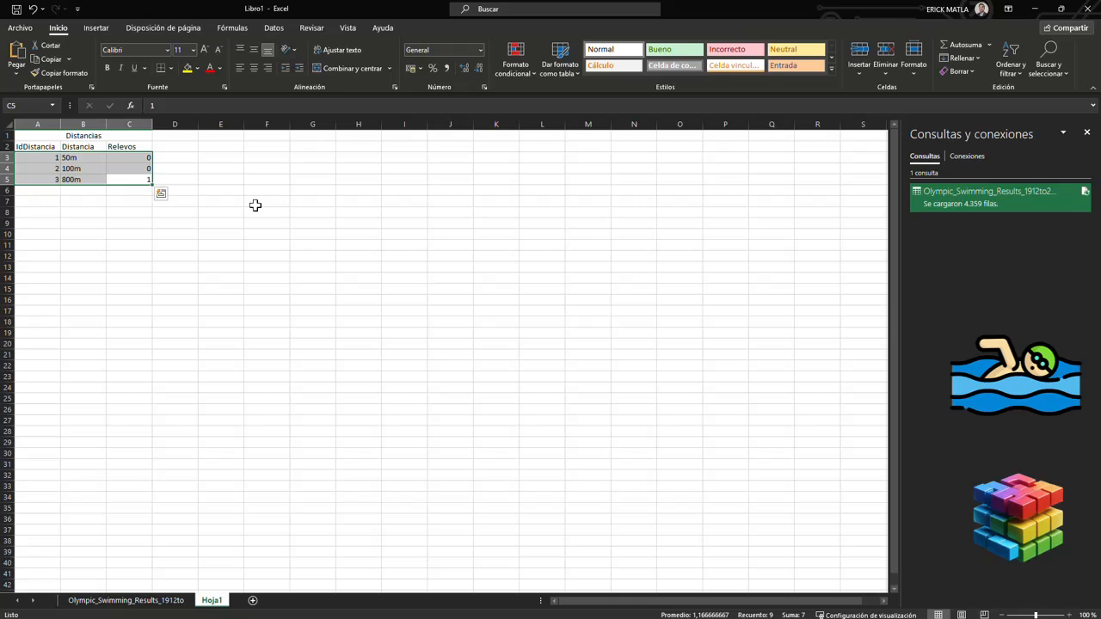
pyautogui.press('Right')
pyautogui.press('Left')
pyautogui.press('Left')
pyautogui.press('Left')
pyautogui.press('Up')
pyautogui.press('Right')
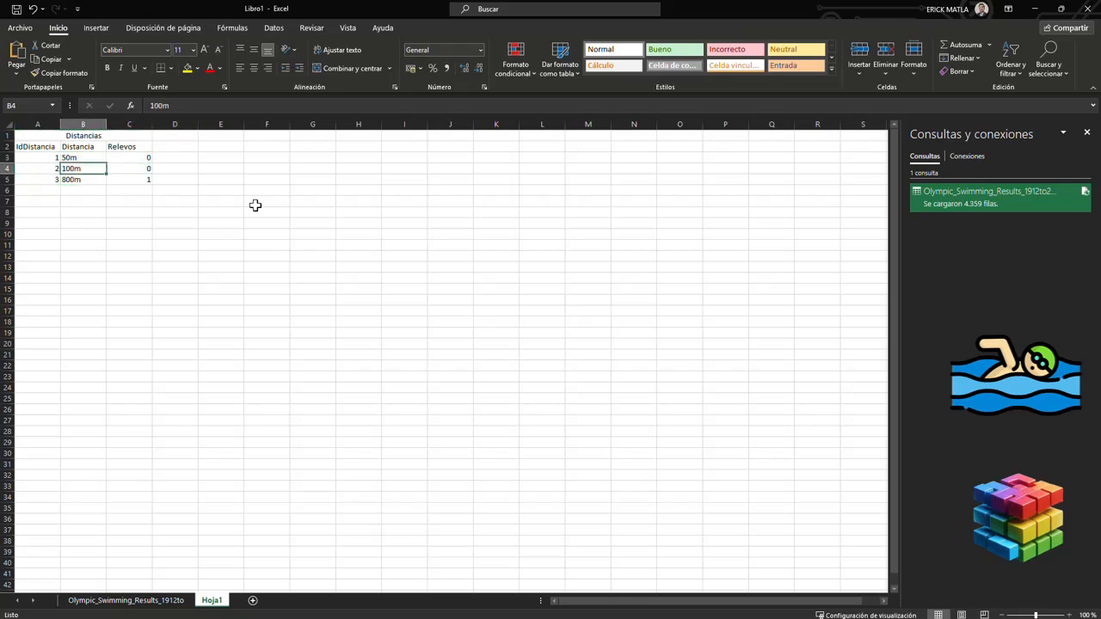
pyautogui.press('Up')
pyautogui.press('Down')
pyautogui.press('Down')
pyautogui.press('Up')
pyautogui.press('Down')
pyautogui.press('Up')
pyautogui.press('Up')
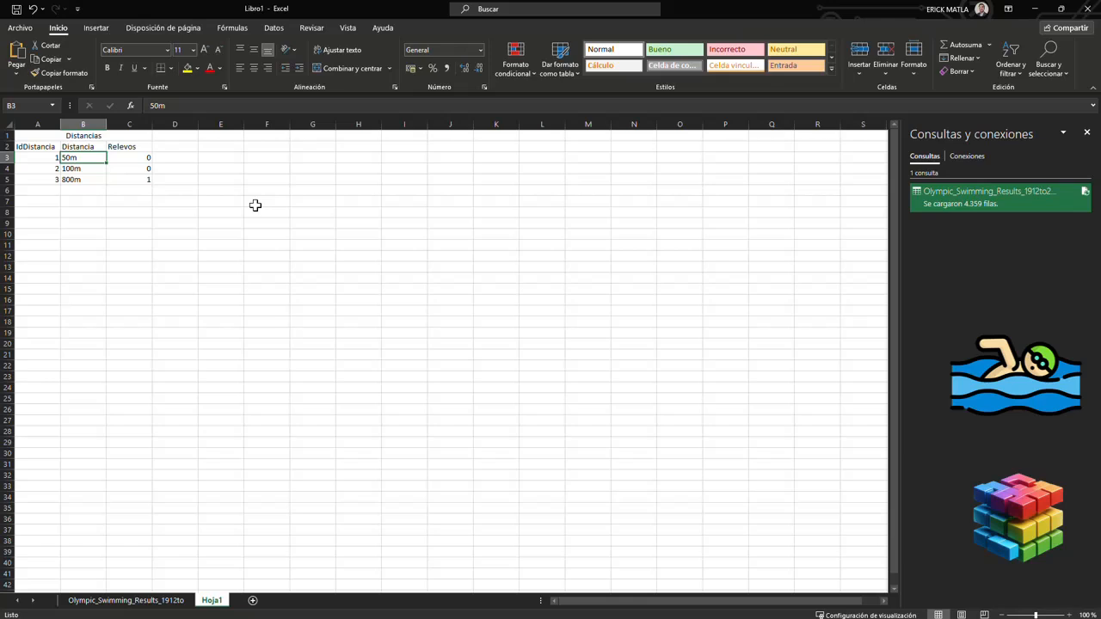
# Examine how the IdDistancia value in row 3 of the Distancias table stands for its Distancia and Relevos values
pyautogui.press('Right')
pyautogui.press('Left')
pyautogui.press('Left')
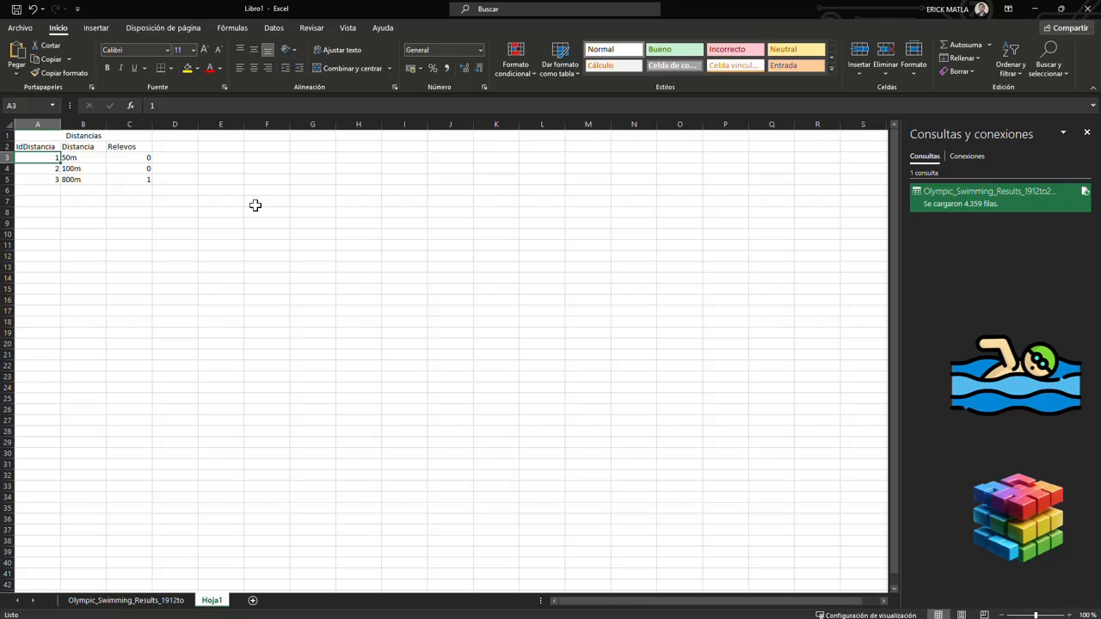
pyautogui.press('Up')
pyautogui.press('Up')
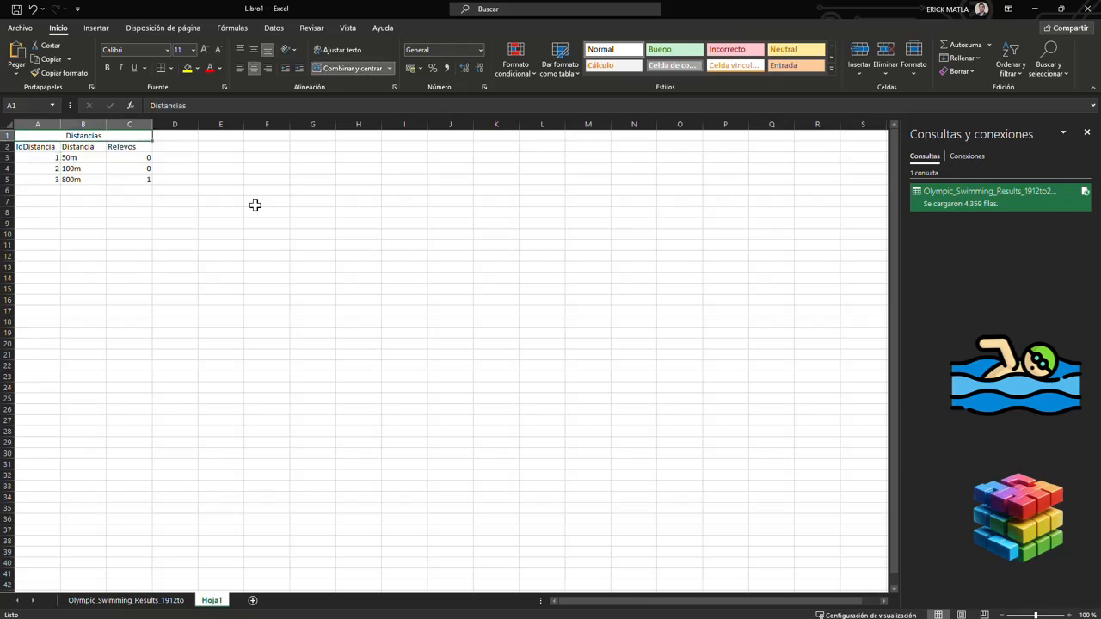
pyautogui.press('Down')
pyautogui.press('Down')
pyautogui.press('Right')
pyautogui.hotkey('shift', 'Right')
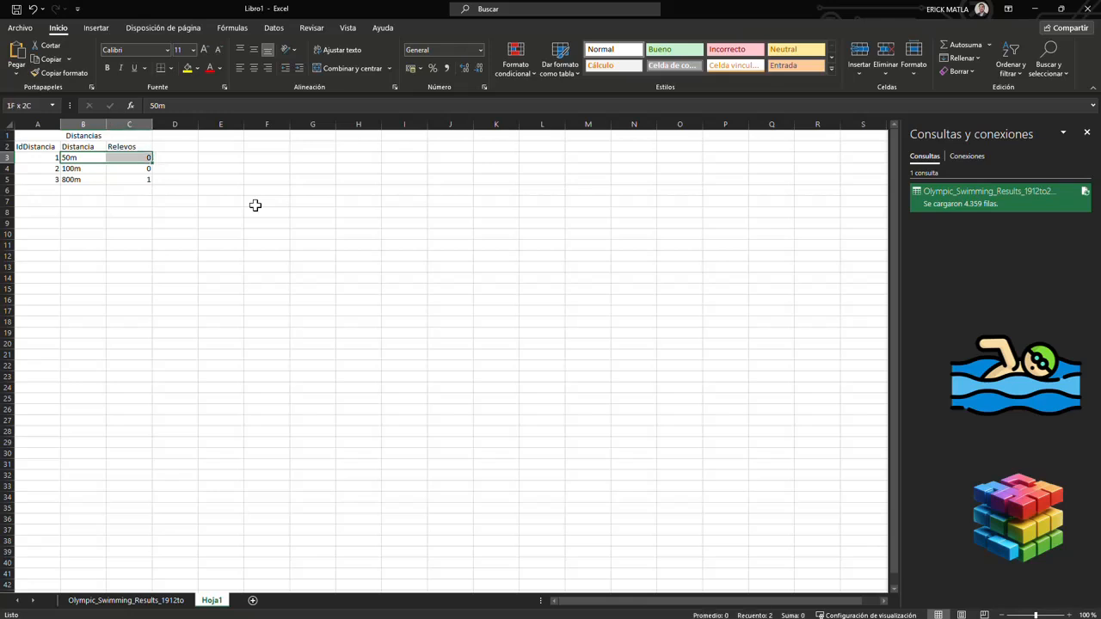
pyautogui.press('Left')
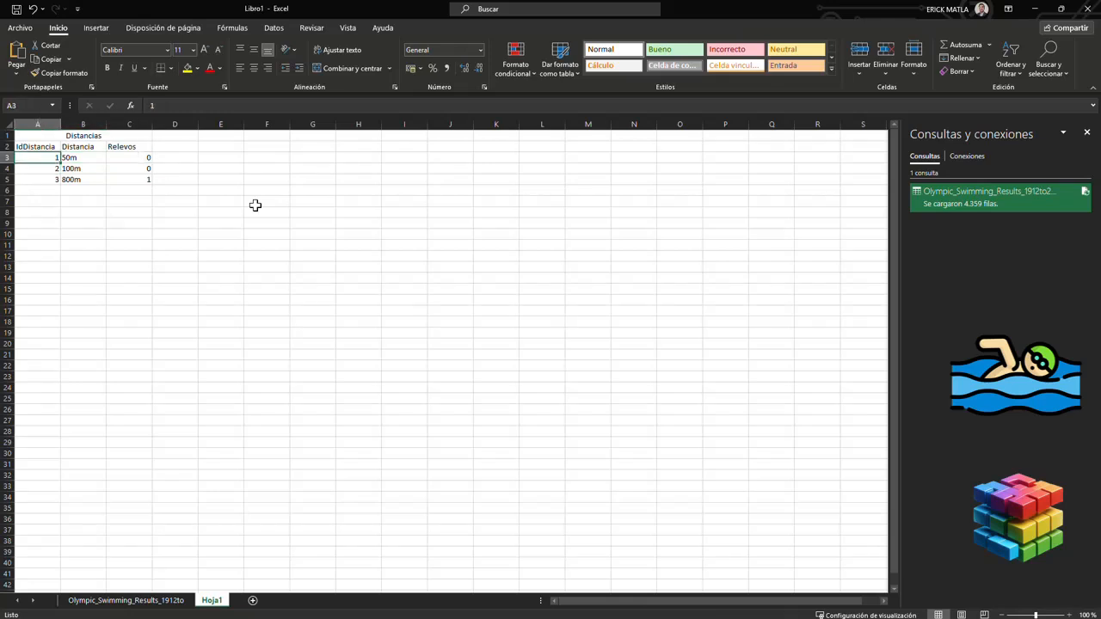
# Switch to Visual Paradigm and add an entity named Estilos beside the Distancias entity
pyautogui.hotkey('alt', 'Tab')
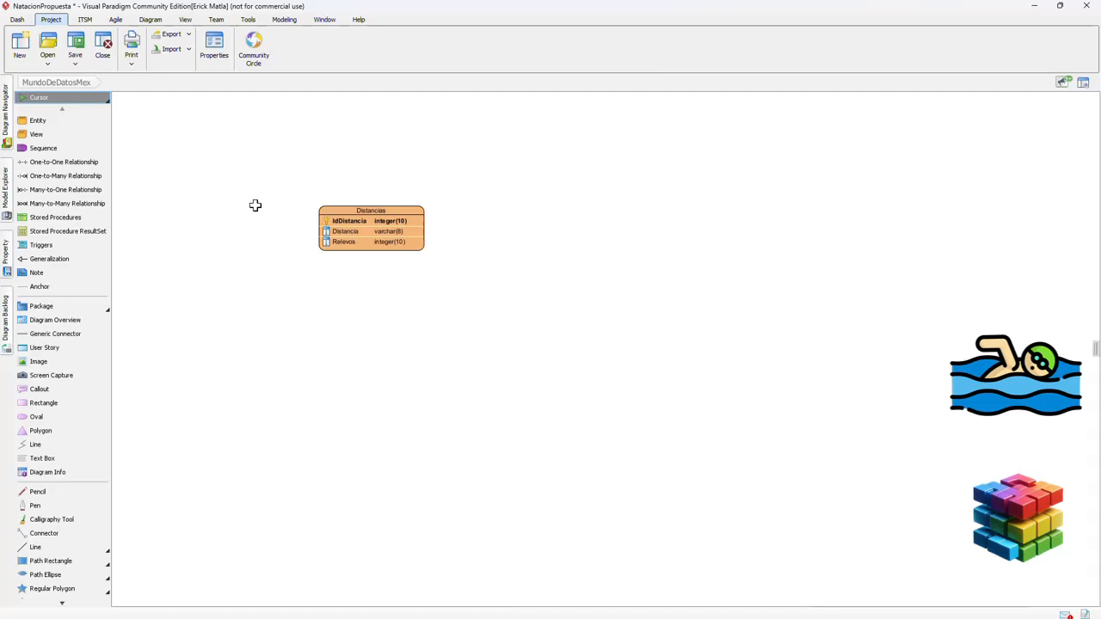
pyautogui.click(33, 121)
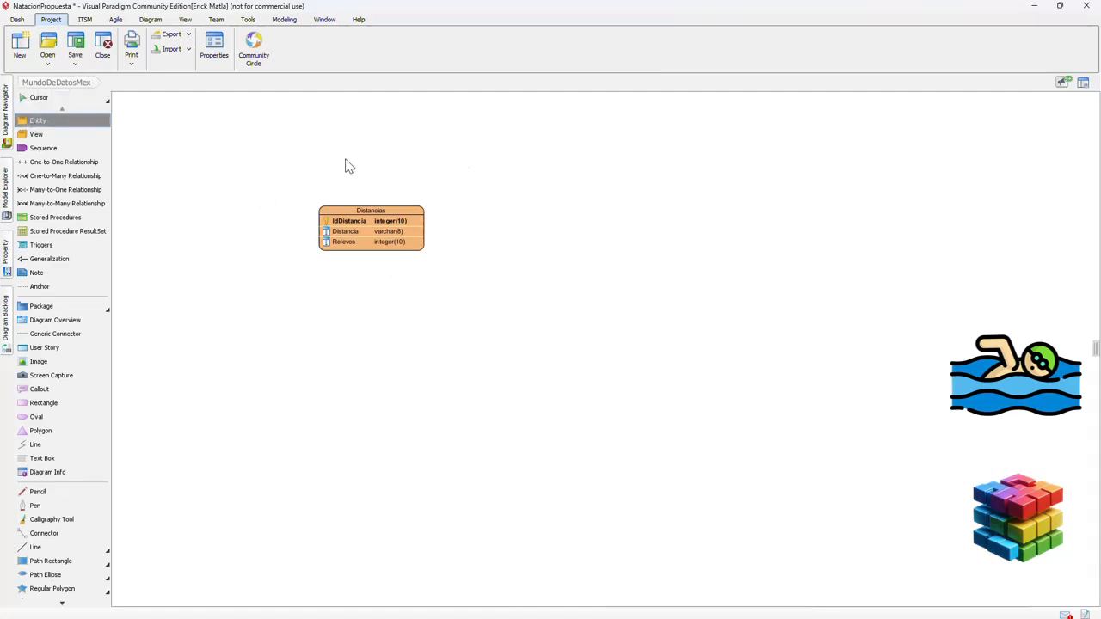
pyautogui.click(483, 205)
pyautogui.write('Estilos')
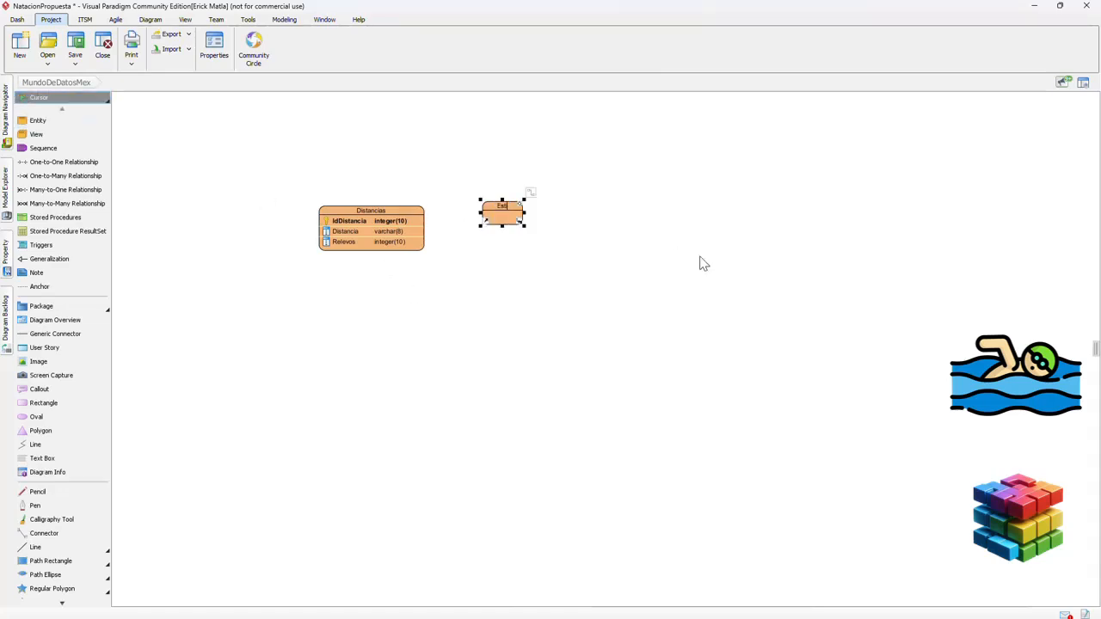
# Add the columns IdEstilo integer, EstiloIngles varchar(32) and Estilo varchar(32) to the Estilos entity
pyautogui.rightClick(484, 215)
pyautogui.click(516, 220)
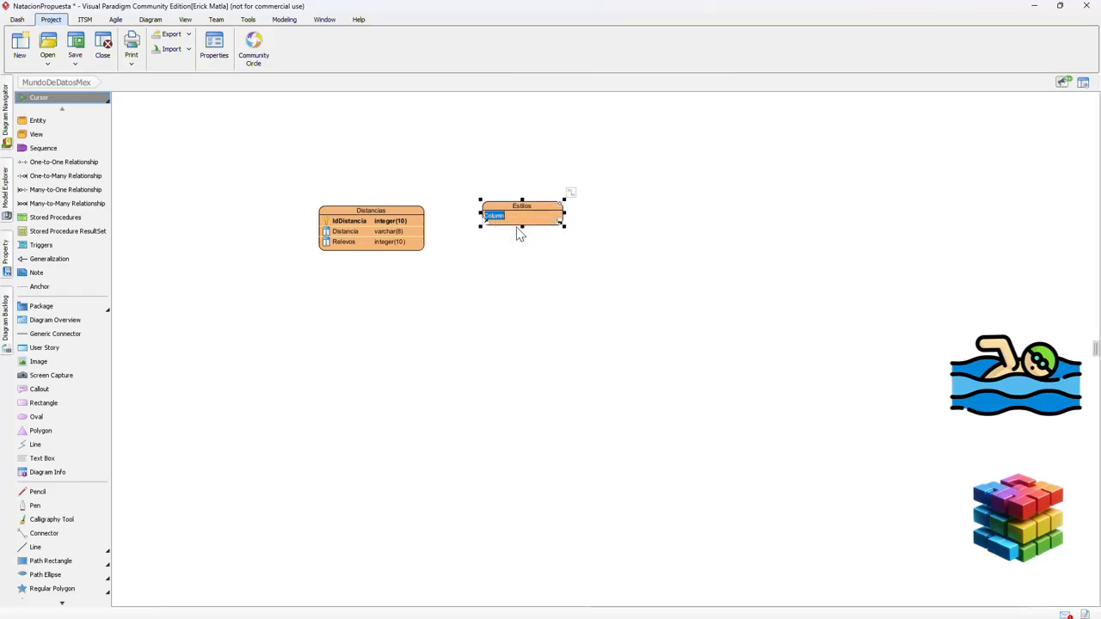
pyautogui.write('IdEstilo integer')
pyautogui.press('Return')
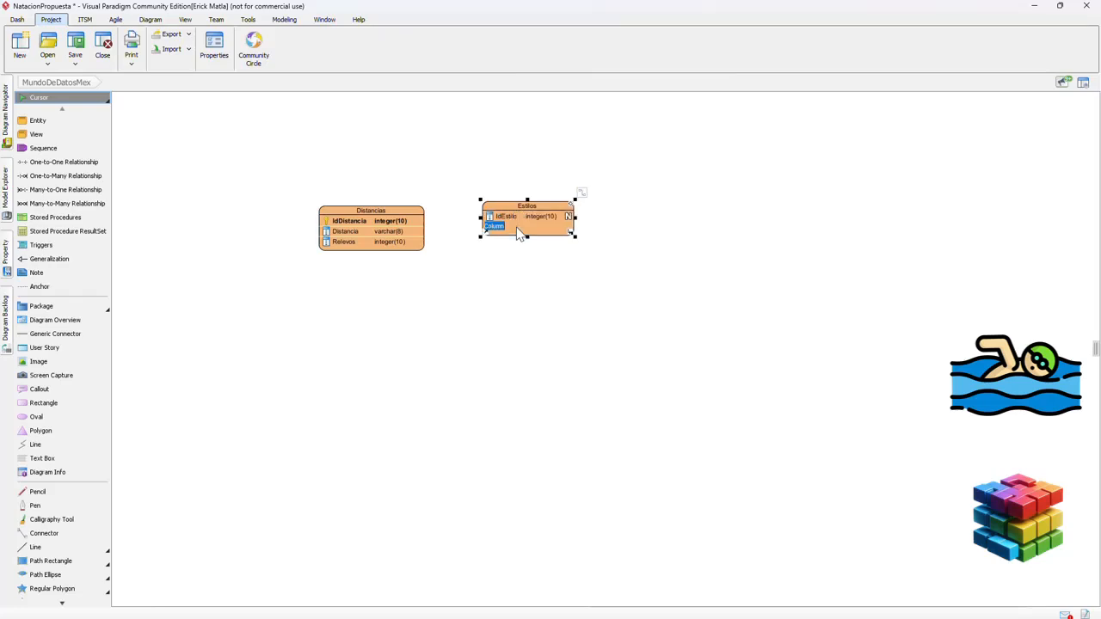
pyautogui.write('EstiloIngles varchar(32)')
pyautogui.press('Return')
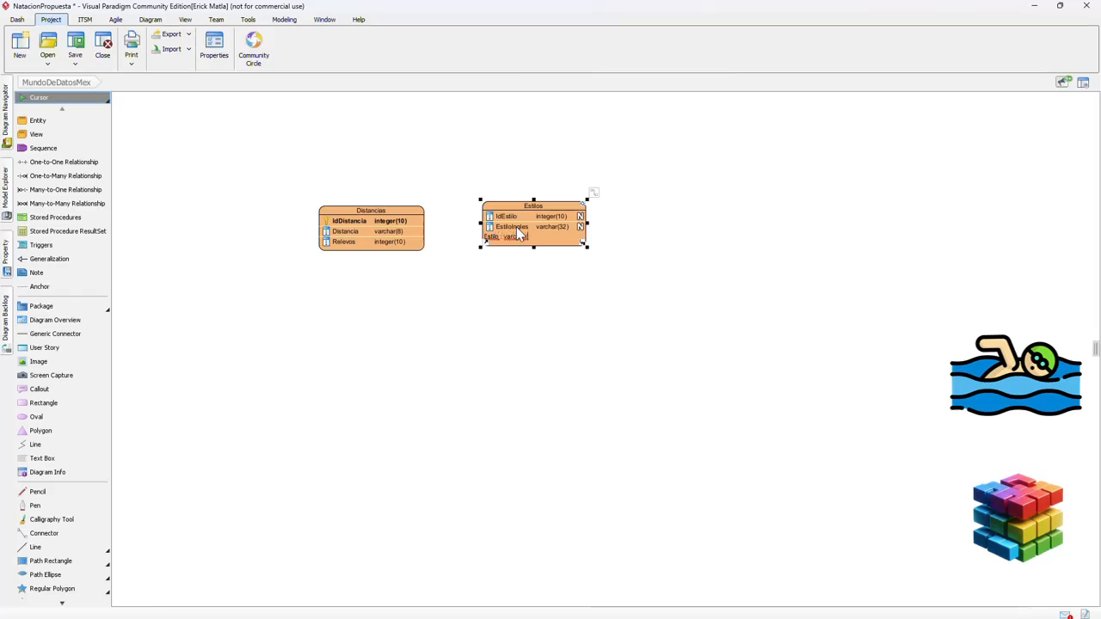
pyautogui.write('32)')
pyautogui.press('Return')
# Make IdEstilo the primary key of Estilos and set EstiloIngles and Estilo as not nullable
pyautogui.click(509, 216)
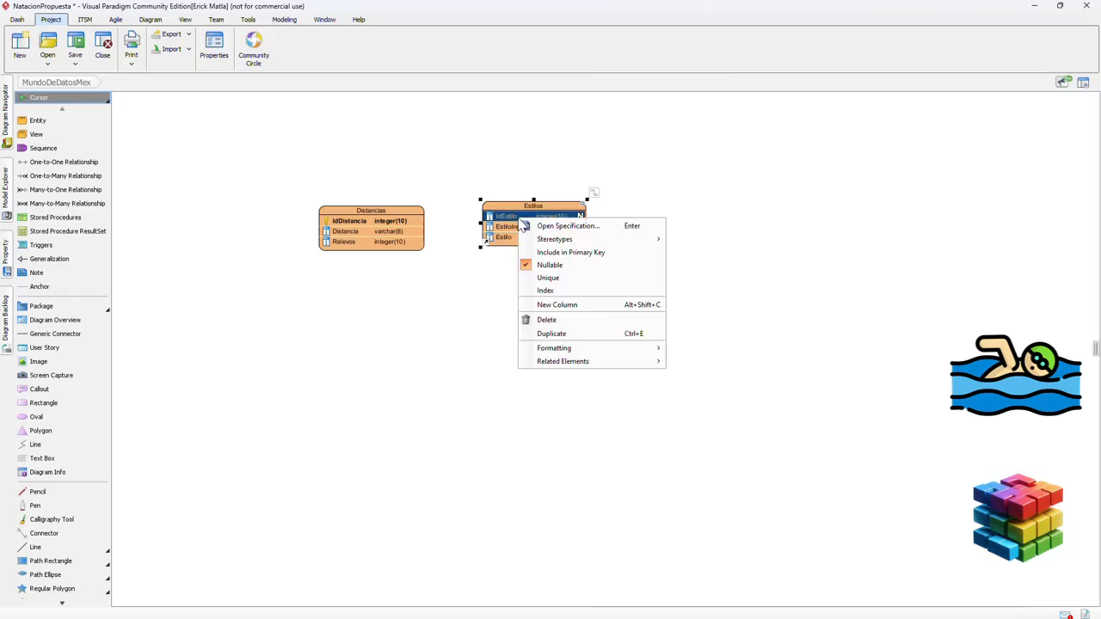
pyautogui.rightClick(516, 217)
pyautogui.click(541, 252)
pyautogui.click(537, 229)
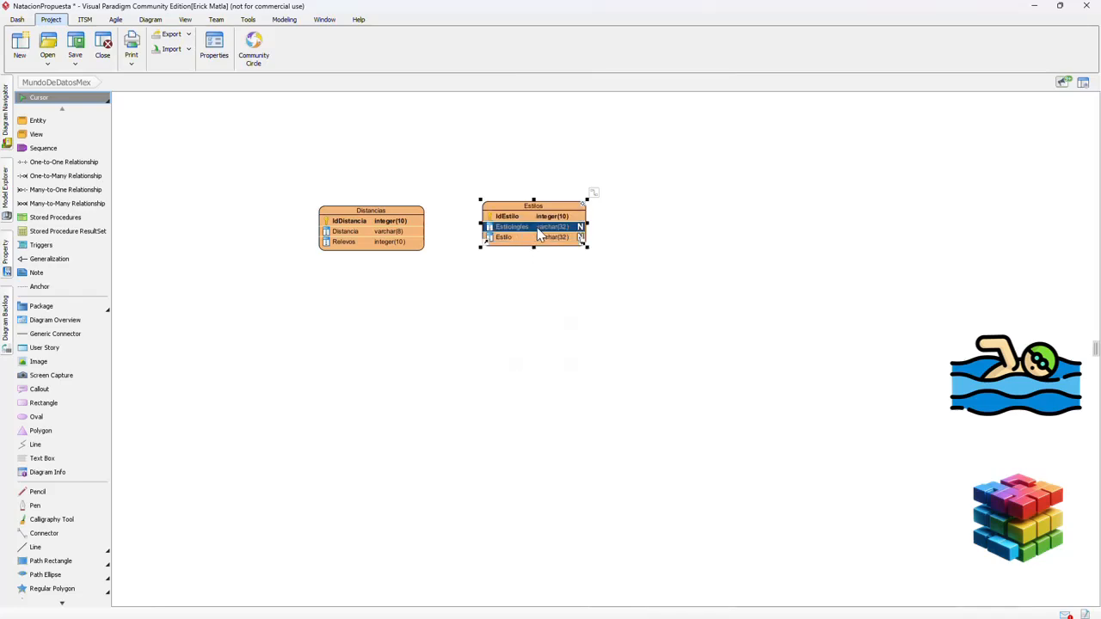
pyautogui.hotkey('shift', 'Down')
pyautogui.rightClick(539, 234)
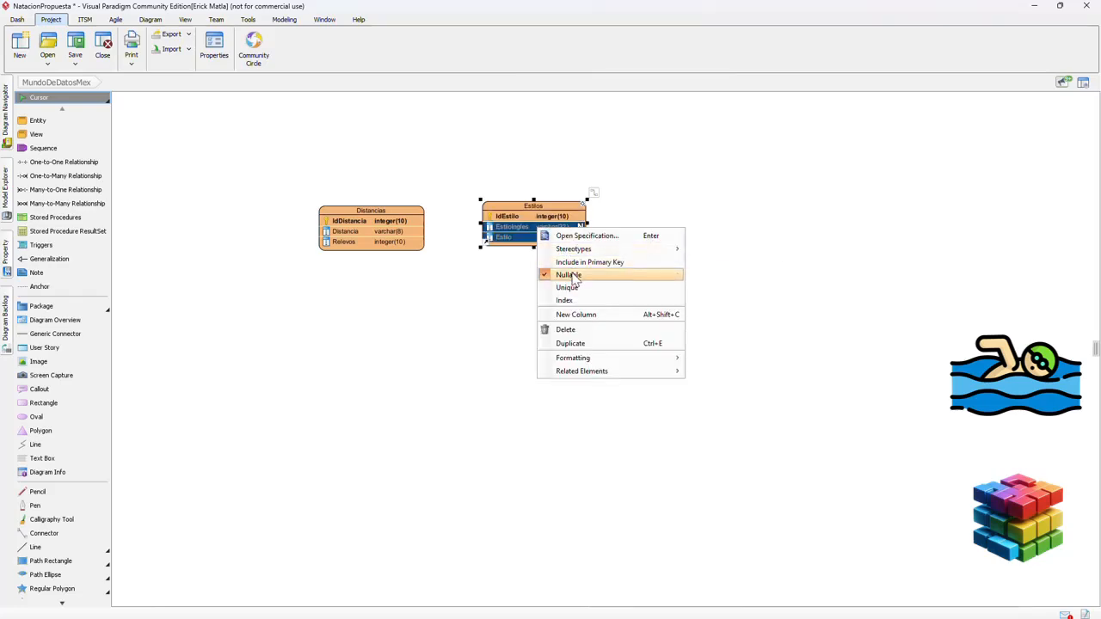
pyautogui.click(588, 275)
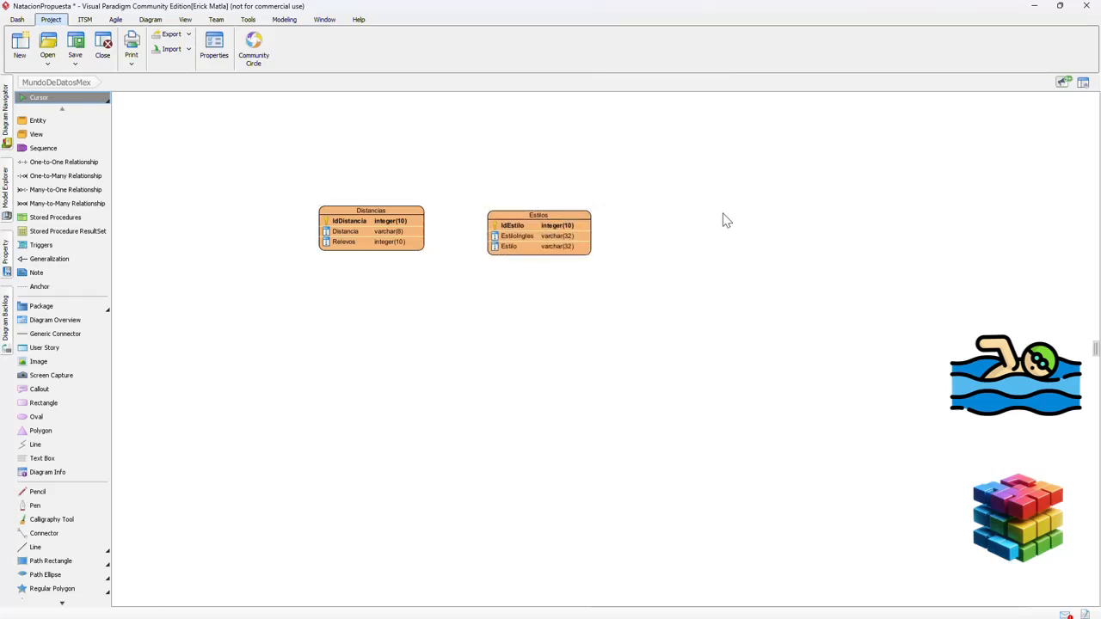
# Add an entity named Rama below and beyond Estilos, with an integer column IdRama
pyautogui.click(38, 122)
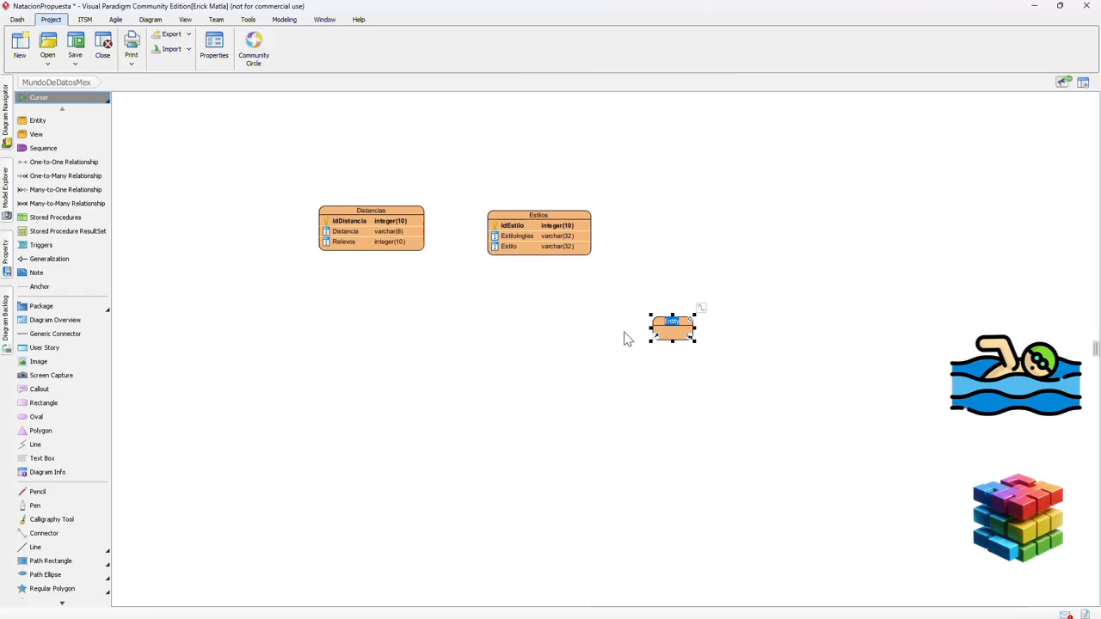
pyautogui.write('Rama')
pyautogui.rightClick(667, 321)
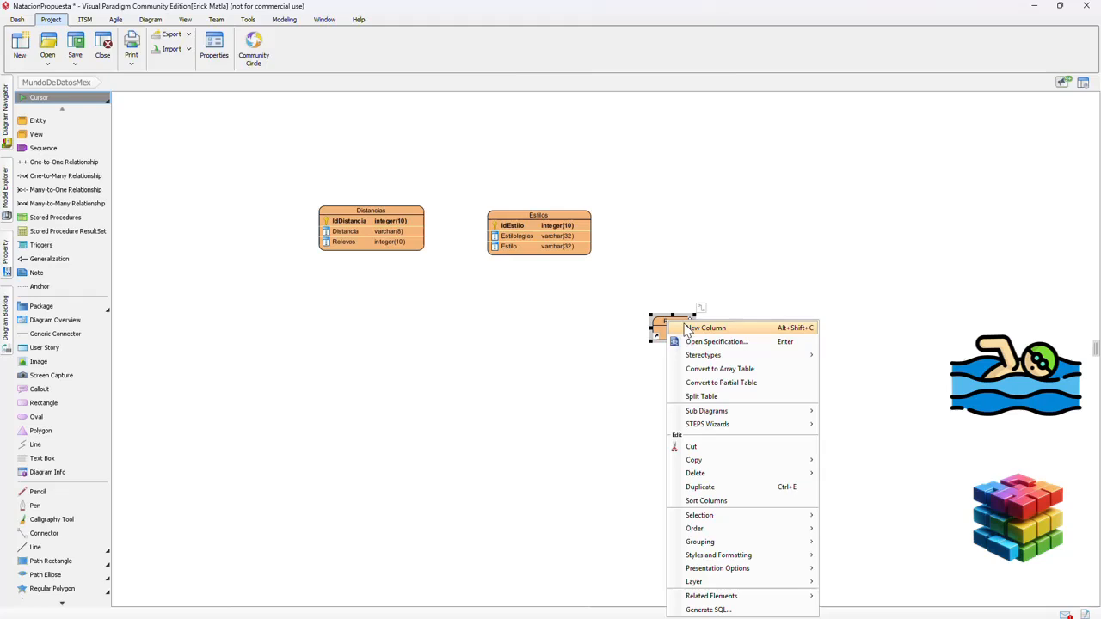
pyautogui.click(686, 328)
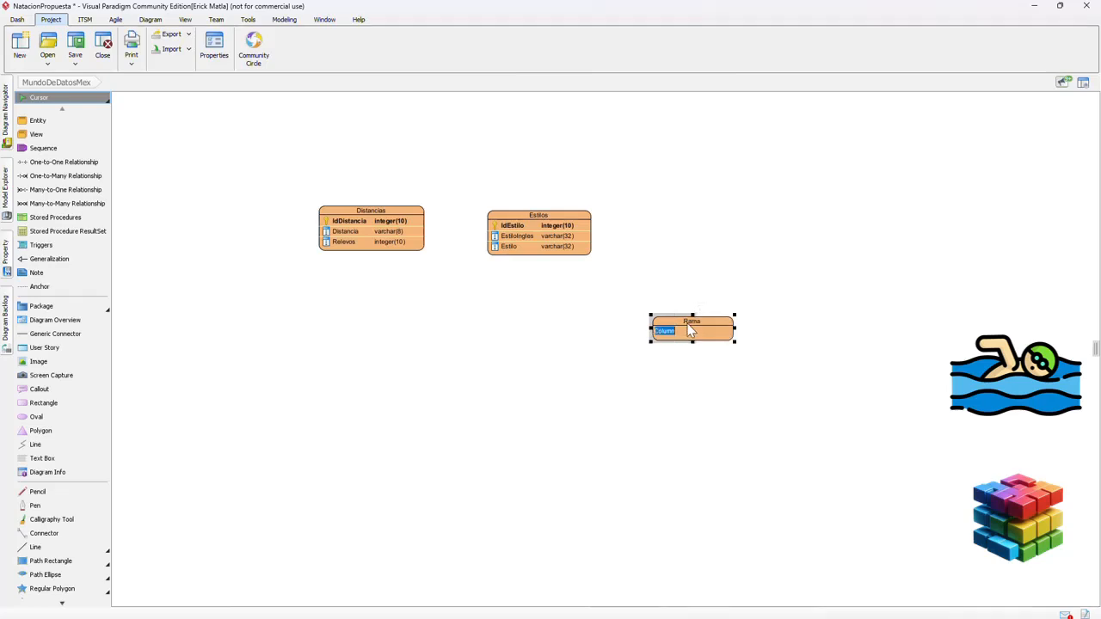
pyautogui.write('Id')
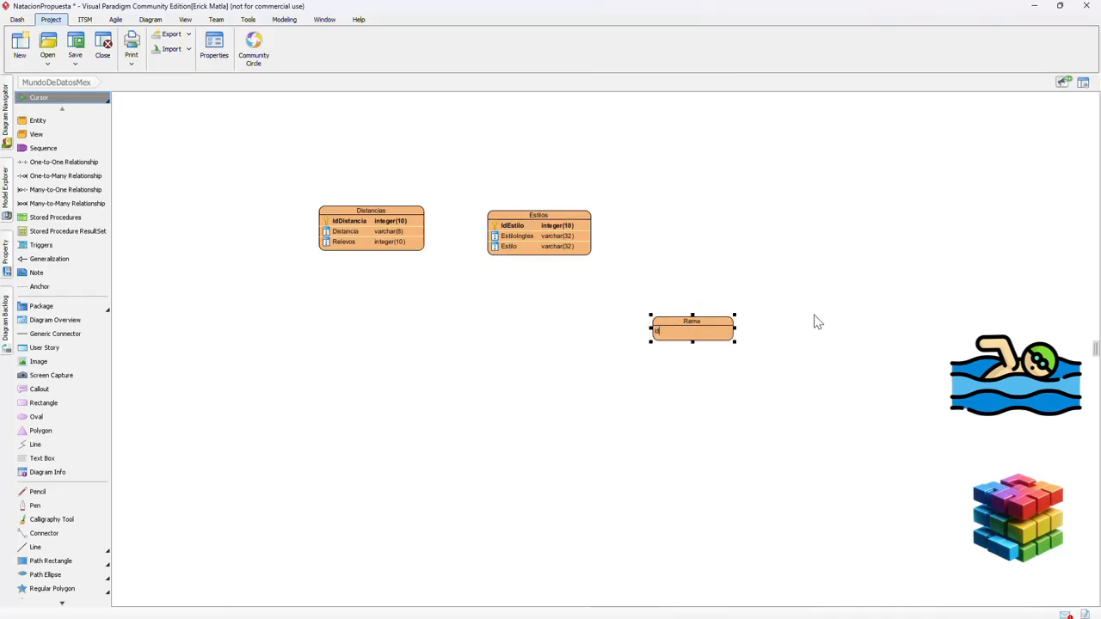
pyautogui.write('Rama : integer')
pyautogui.press('Return')
# Add the columns RamaIngles varchar(16) and Rama varchar(16) to the Rama entity
pyautogui.write('Rama')
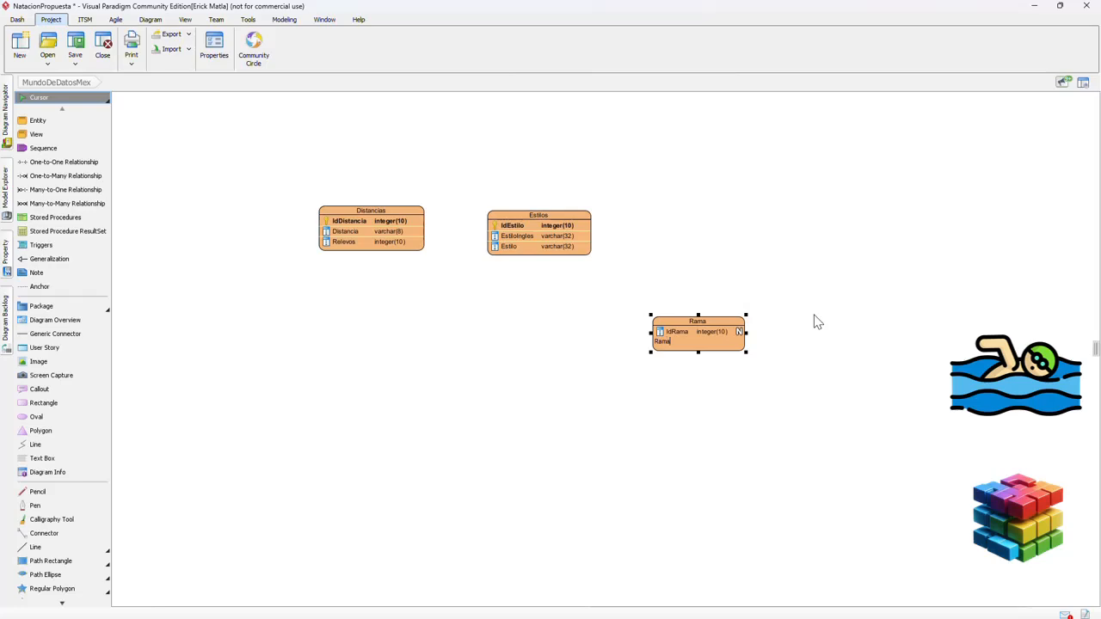
pyautogui.write('Ingles : varchar(16)')
pyautogui.press('Return')
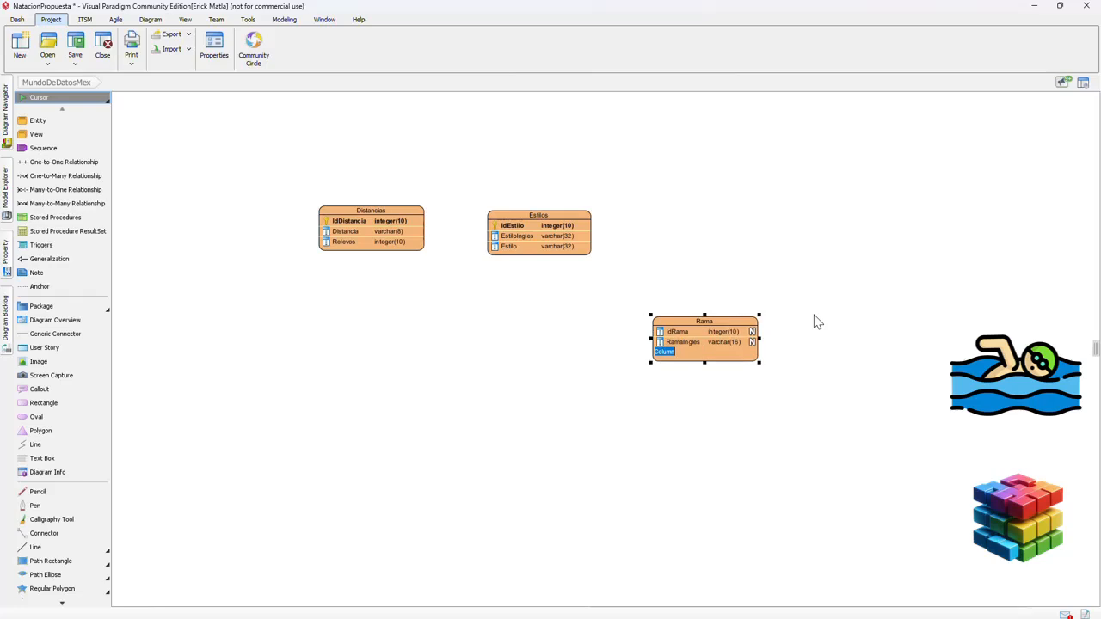
pyautogui.write('Rama : varchar(16)')
pyautogui.press('Return')
# Make IdRama the primary key of Rama and set RamaIngles and Rama as not nullable
pyautogui.rightClick(743, 331)
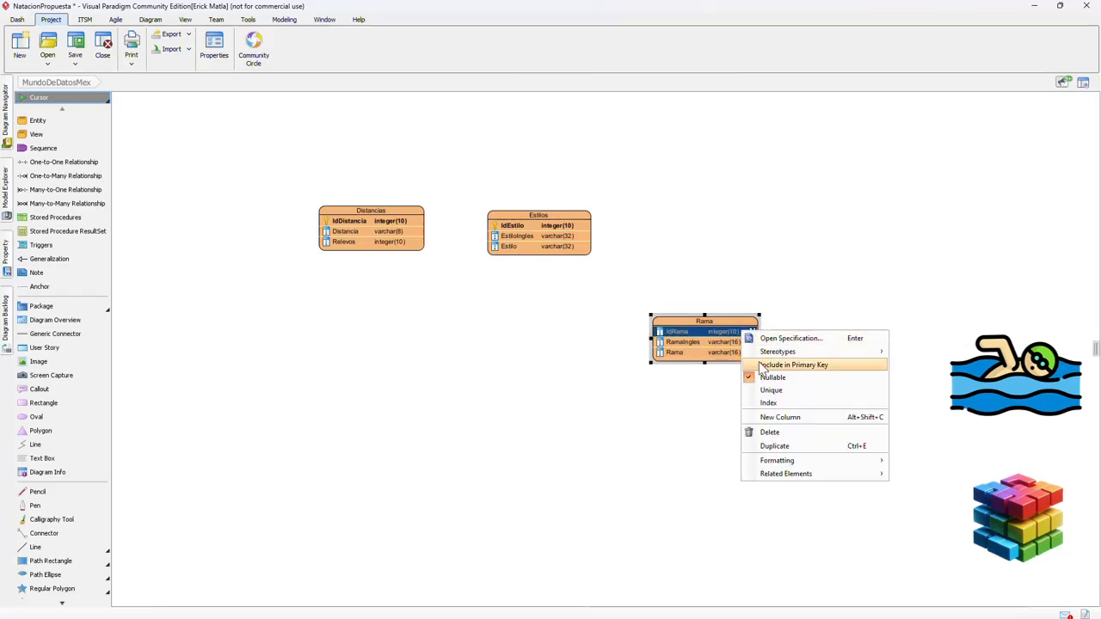
pyautogui.click(760, 366)
pyautogui.click(725, 342)
pyautogui.hotkey('shift', 'Down')
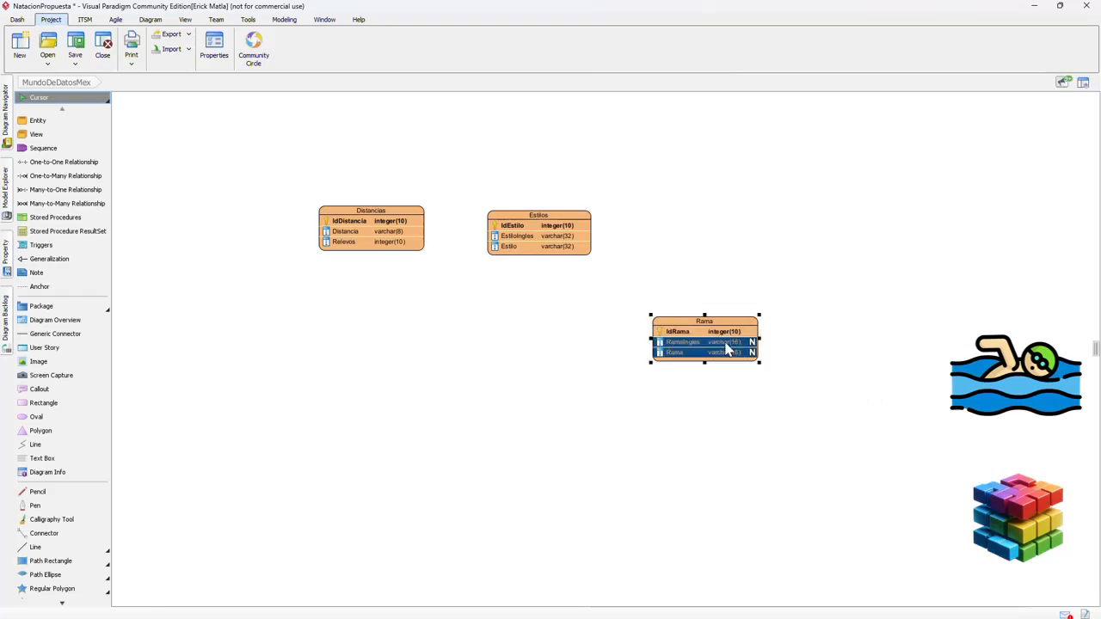
pyautogui.rightClick(725, 344)
pyautogui.click(744, 388)
pyautogui.click(647, 408)
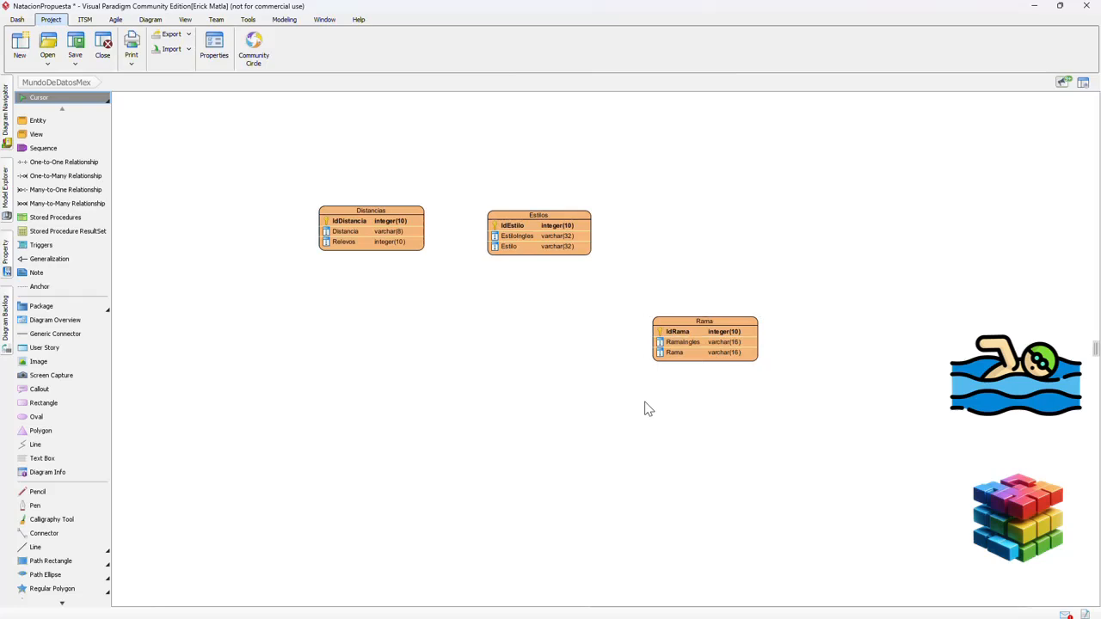
# Add an entity named Atleta in the empty area below Estilos
pyautogui.click(38, 122)
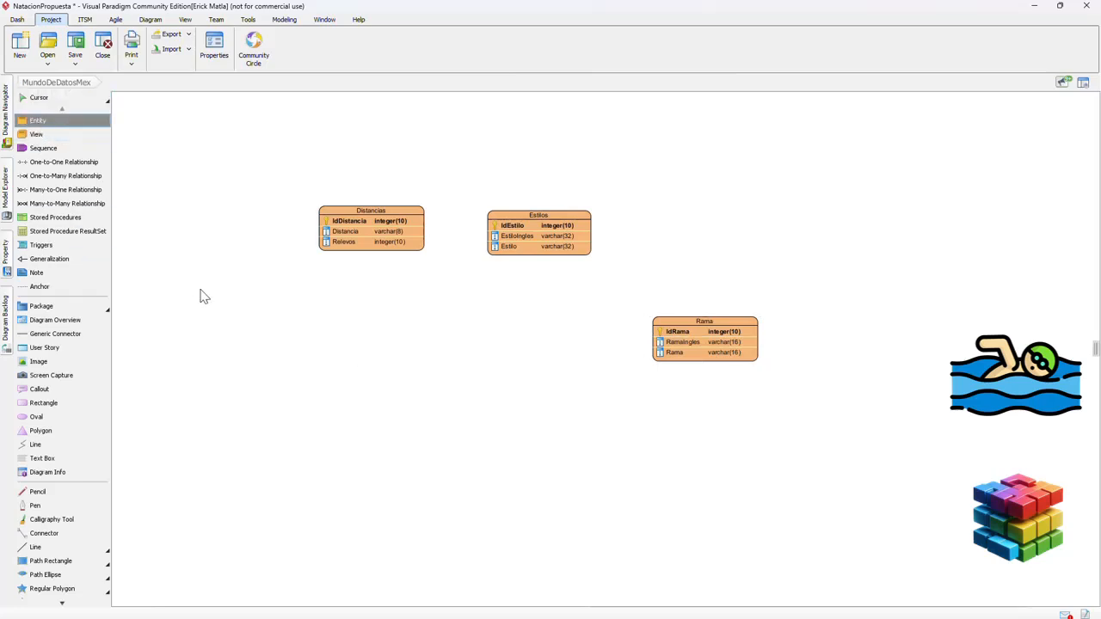
pyautogui.click(474, 397)
pyautogui.write('A')
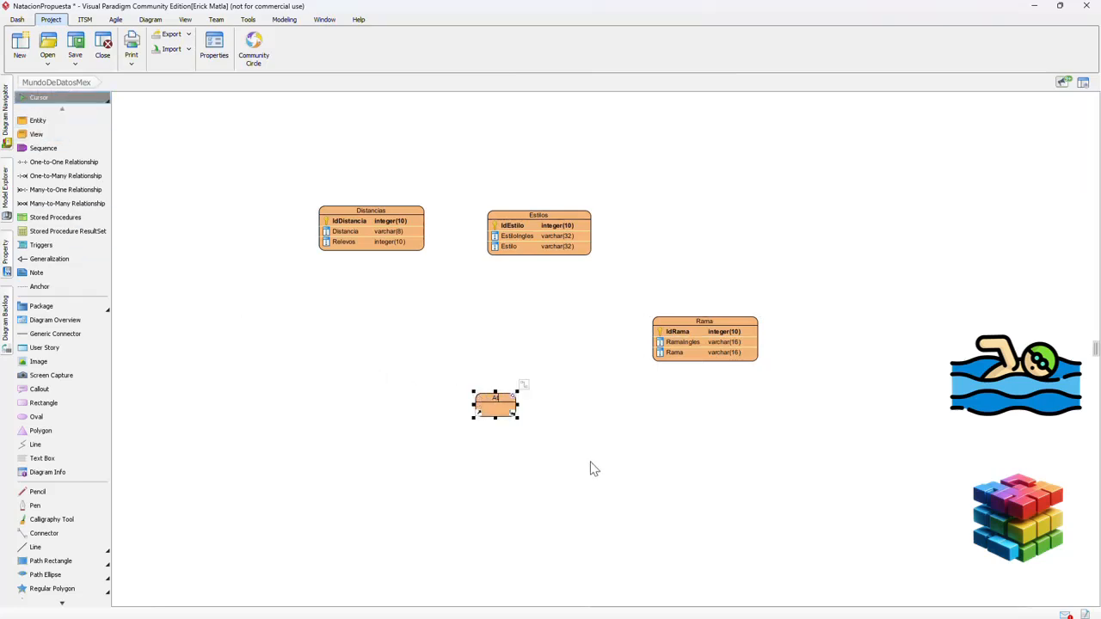
pyautogui.write('tletas')
# Add the column IdAtleta integer(10) to the Atleta entity
pyautogui.rightClick(488, 412)
pyautogui.click(534, 333)
pyautogui.write('IdA')
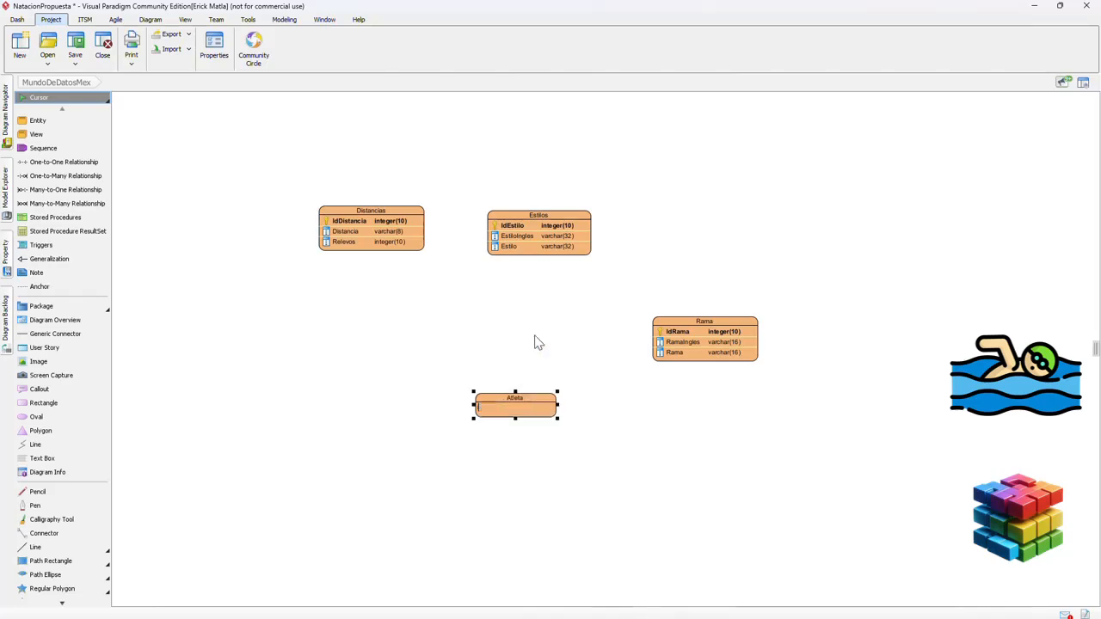
pyautogui.write('tle')
pyautogui.press('BackSpace')
pyautogui.press('BackSpace')
pyautogui.press('BackSpace')
pyautogui.write('tleta : integer(10)')
pyautogui.press('Return')
# Add the columns Atleta varchar(128) and Equipo varchar(16) to the Atleta entity
pyautogui.write('Atleta')
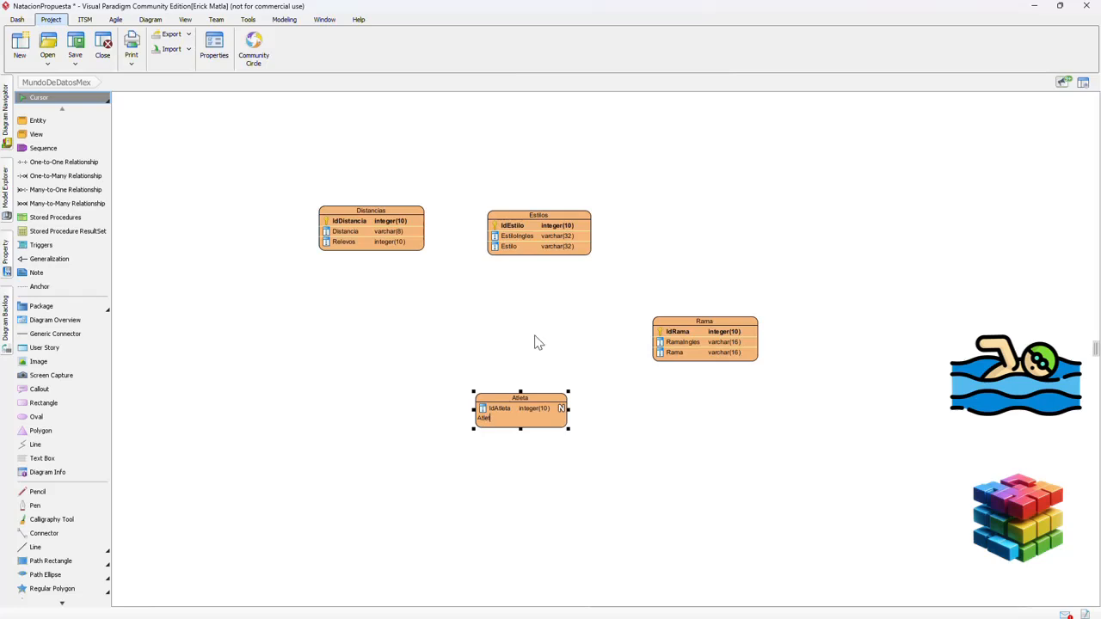
pyautogui.write(' : varchar(128)')
pyautogui.press('Return')
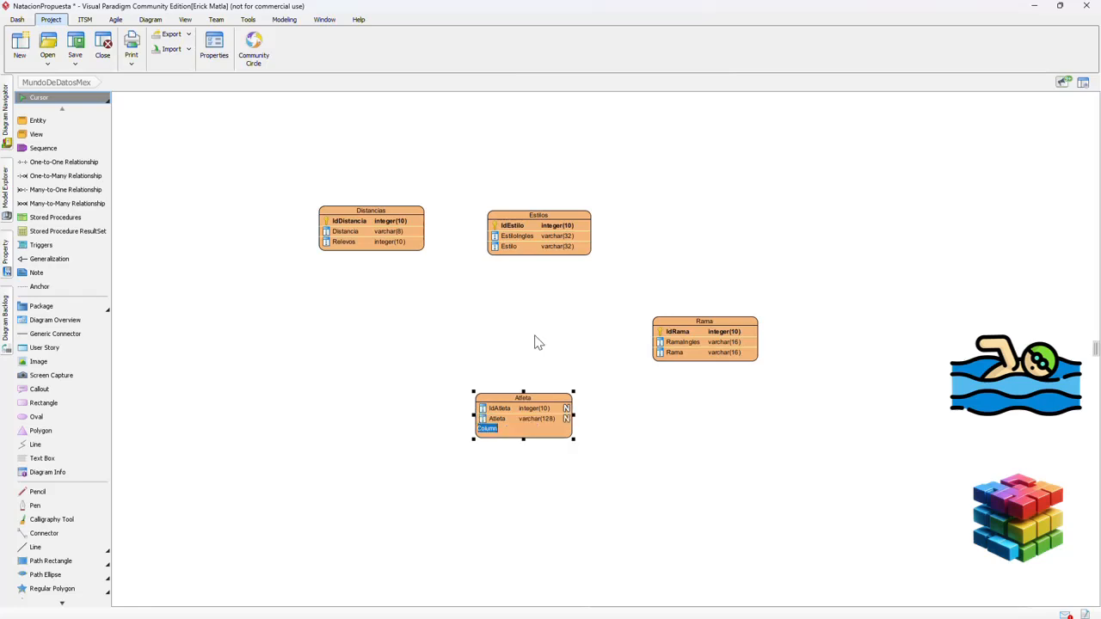
pyautogui.write('Equipo : varchar(16)')
pyautogui.press('Return')
pyautogui.press('Escape')
# Make IdAtleta the primary key of Atleta and set the Atleta and Equipo columns as not nullable
pyautogui.click(495, 407)
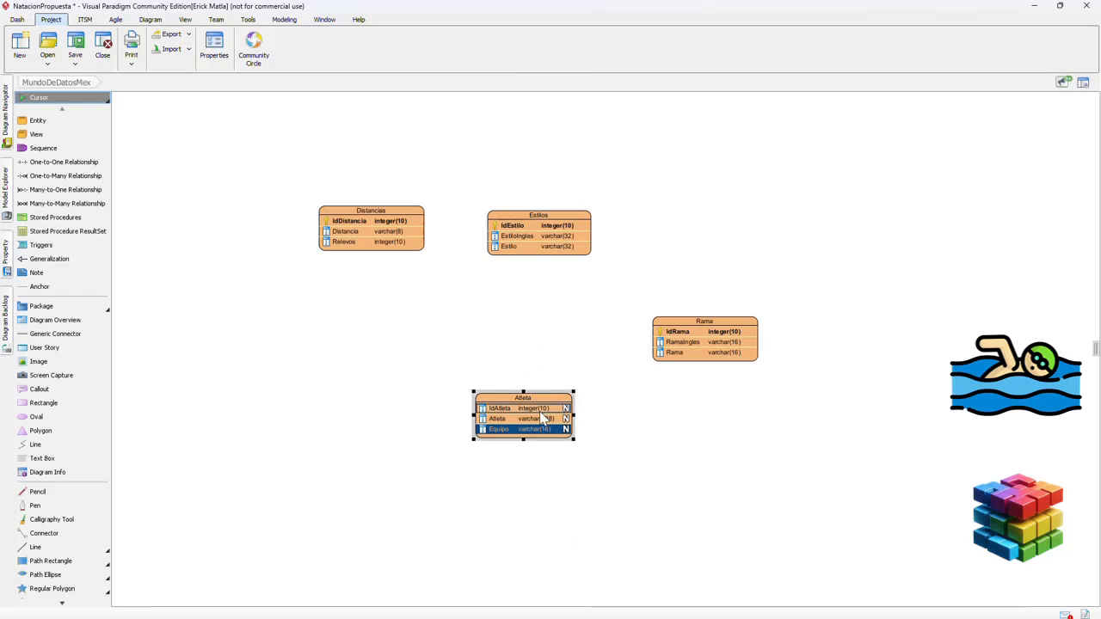
pyautogui.rightClick(539, 409)
pyautogui.click(569, 446)
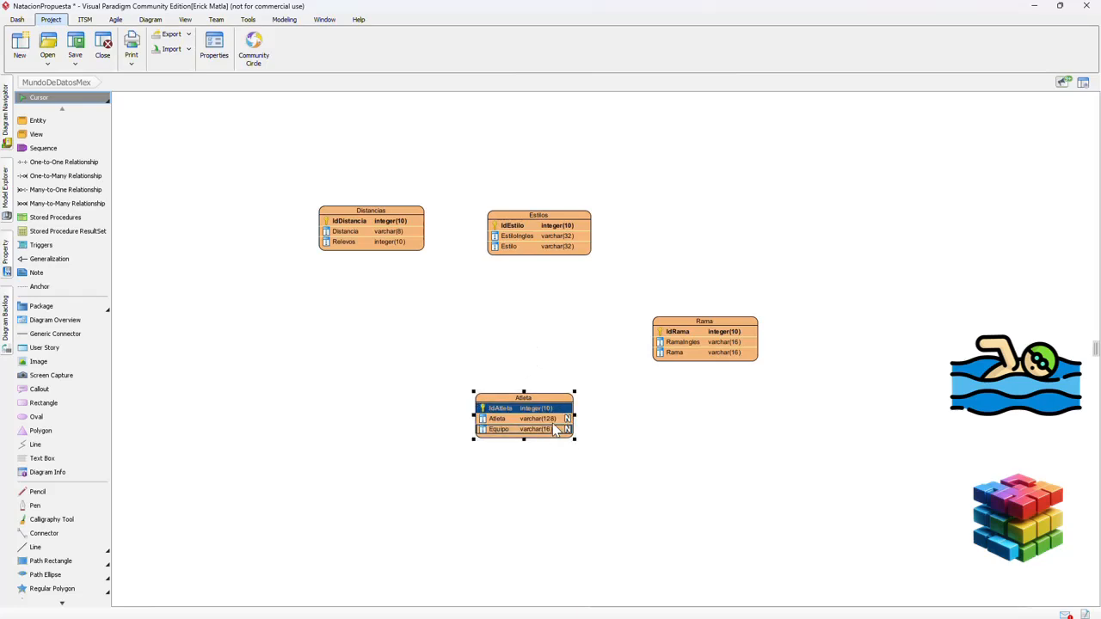
pyautogui.click(555, 419)
pyautogui.keyDown('ctrl'); pyautogui.click(554, 426); pyautogui.keyUp('ctrl')
pyautogui.rightClick(553, 422)
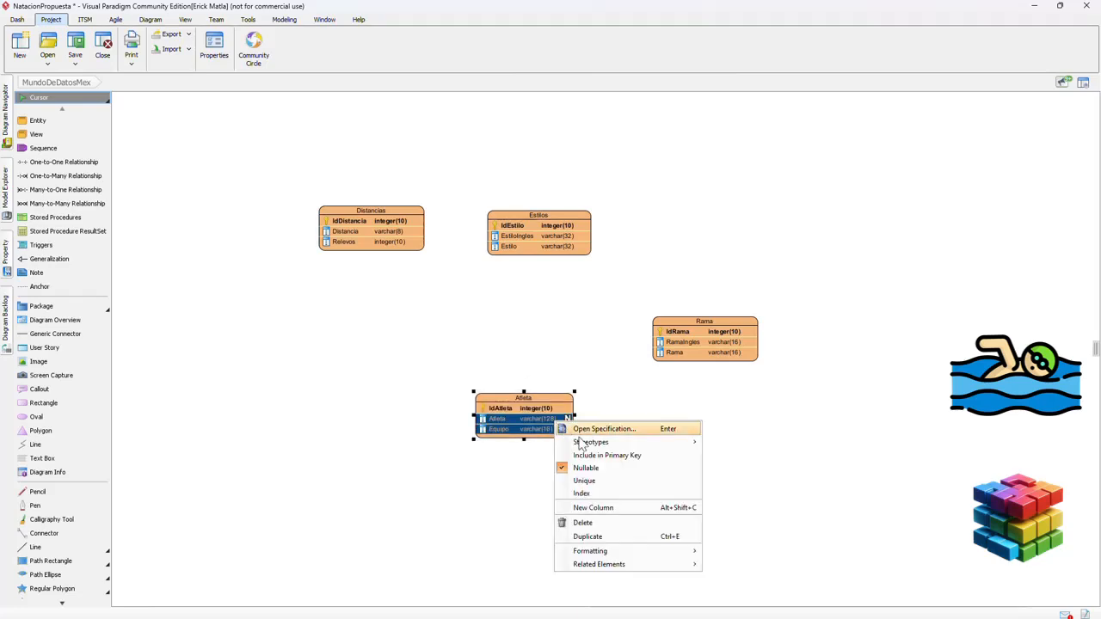
pyautogui.click(588, 467)
pyautogui.click(413, 469)
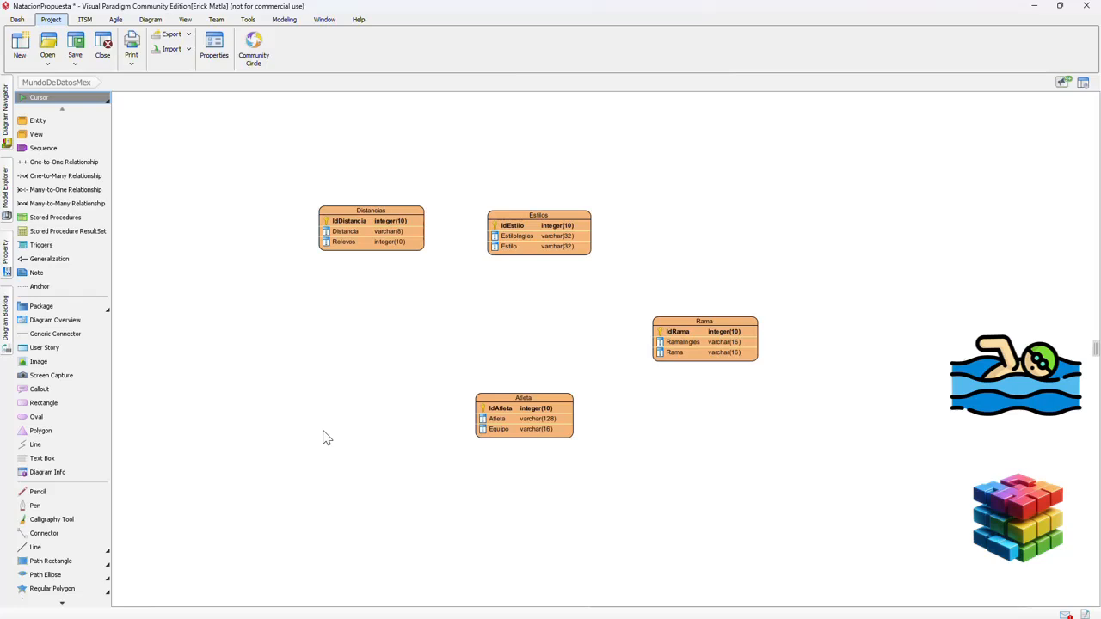
# Add an entity named JuegosOlimpicos in the empty area below and to the side of Distancias
pyautogui.click(80, 123)
pyautogui.click(196, 301)
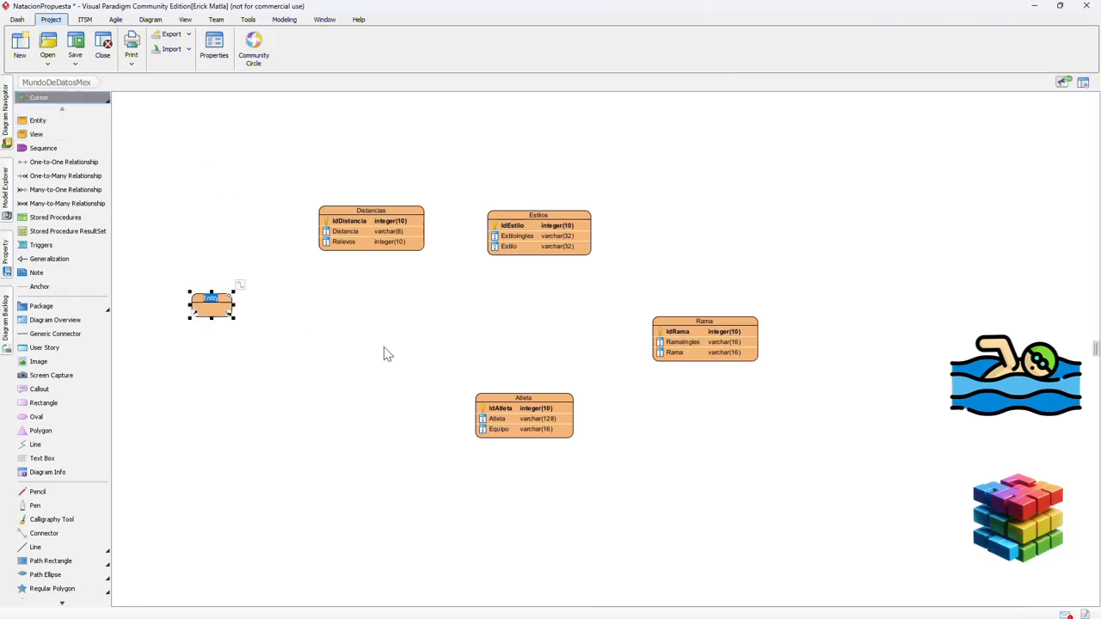
pyautogui.write('JuegosOlimpicos')
# Add the integer column IdJuegosOlimpicos to the JuegosOlimpicos entity
pyautogui.rightClick(233, 309)
pyautogui.click(269, 316)
pyautogui.write('IdJueg')
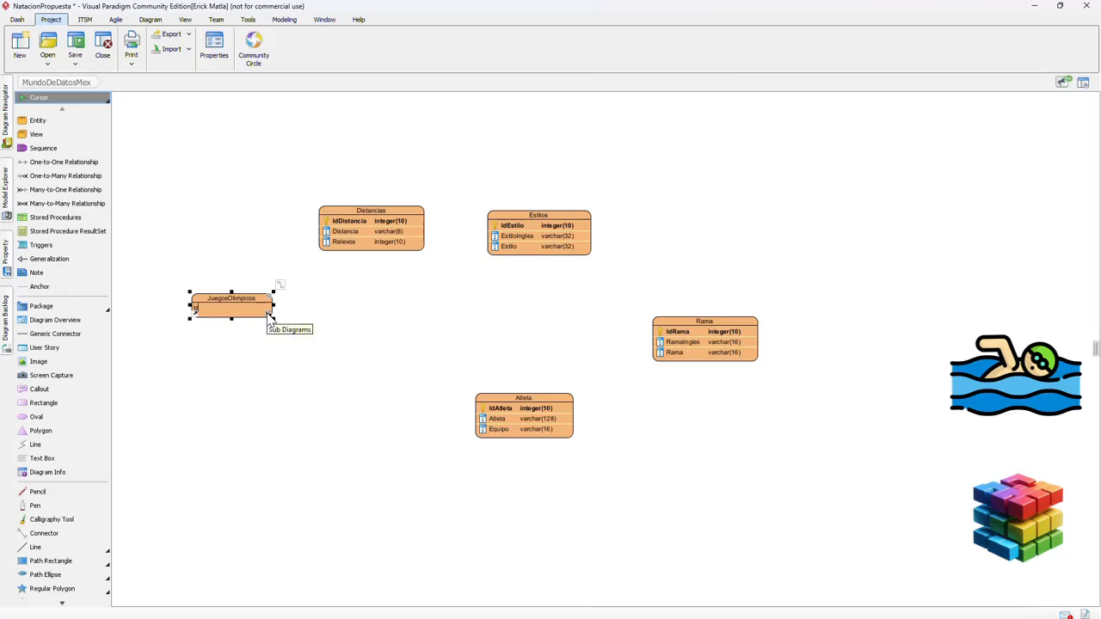
pyautogui.write('os')
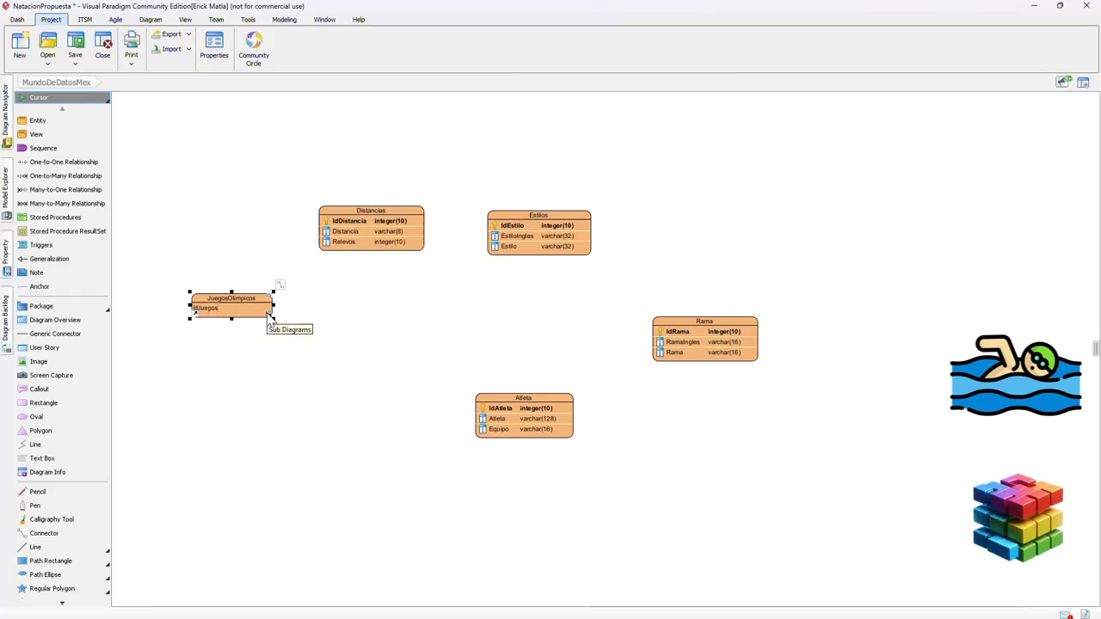
pyautogui.write('Olimpicos : uin')
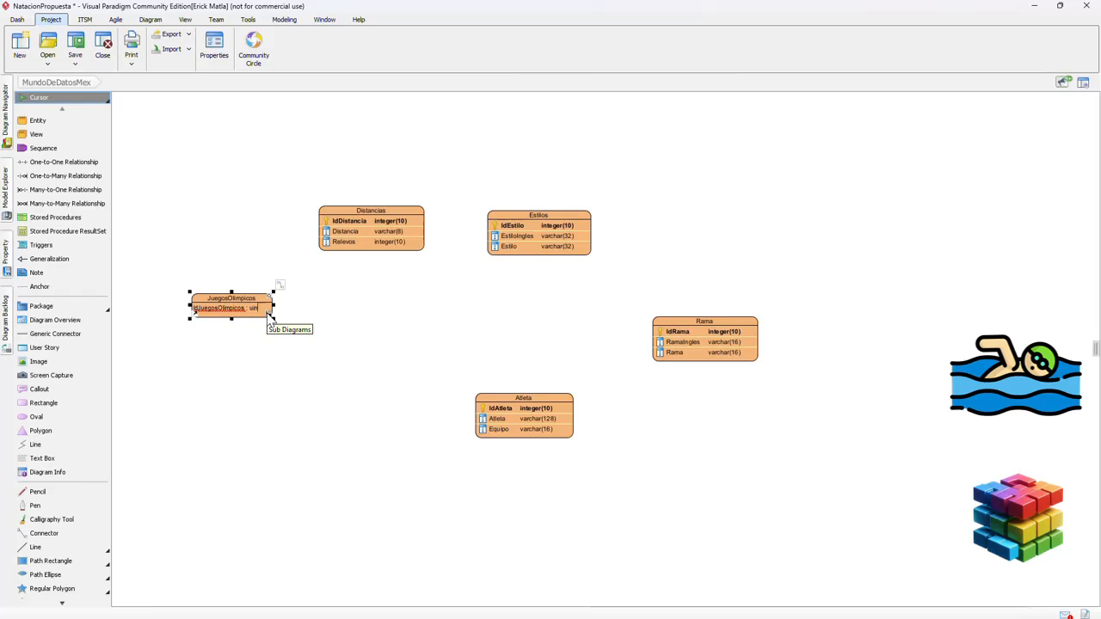
pyautogui.press('BackSpace')
pyautogui.press('BackSpace')
pyautogui.press('BackSpace')
pyautogui.write('integer')
pyautogui.press('Return')
# Add the columns Ciudad varchar(64) and Anio integer to the JuegosOlimpicos entity
pyautogui.write('Ciudad ')
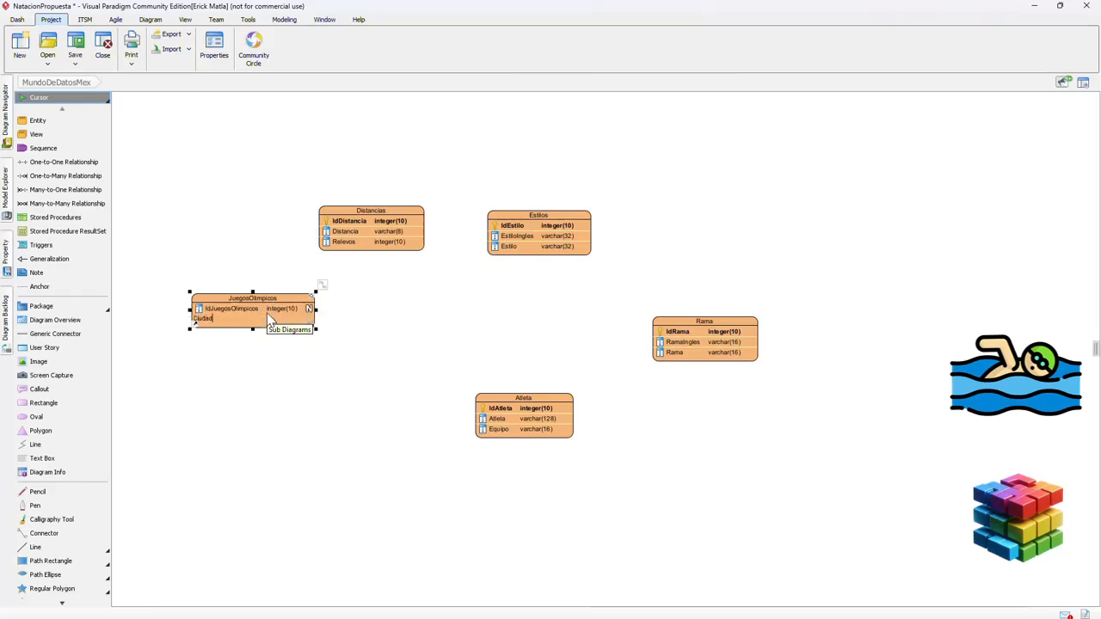
pyautogui.write(': varchar(64)')
pyautogui.press('Return')
pyautogui.write('Anio')
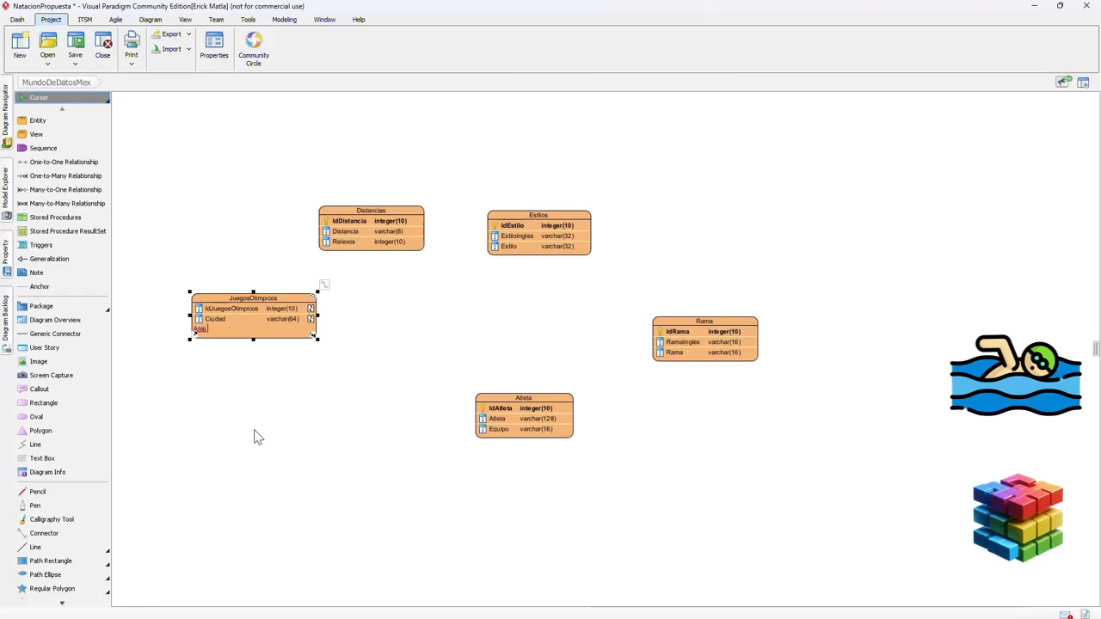
pyautogui.write(' : integer')
pyautogui.press('Return')
pyautogui.press('Escape')
# Make IdJuegosOlimpicos the primary key of JuegosOlimpicos and set Ciudad and Anio as not nullable
pyautogui.click(305, 309)
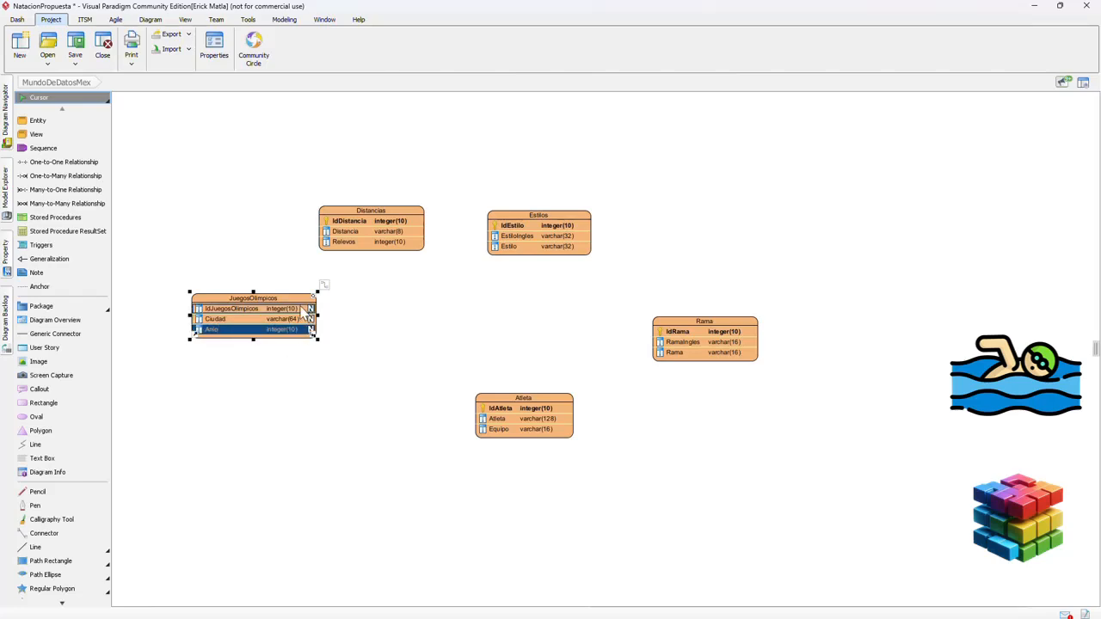
pyautogui.rightClick(306, 310)
pyautogui.click(315, 340)
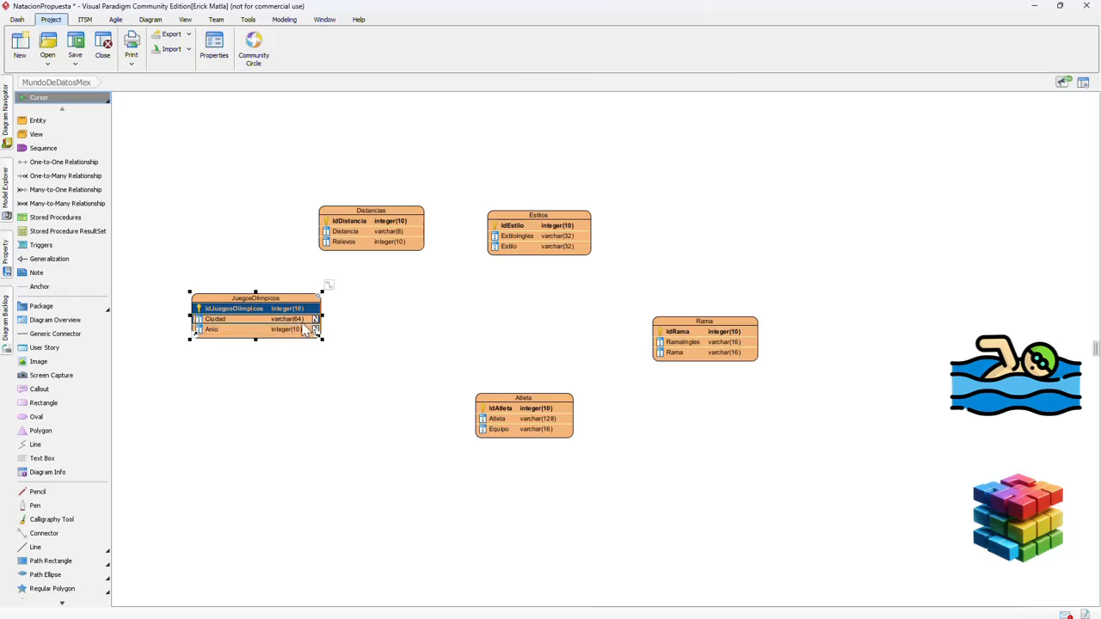
pyautogui.click(302, 320)
pyautogui.keyDown('ctrl'); pyautogui.click(302, 327); pyautogui.keyUp('ctrl')
pyautogui.rightClick(302, 324)
pyautogui.click(334, 371)
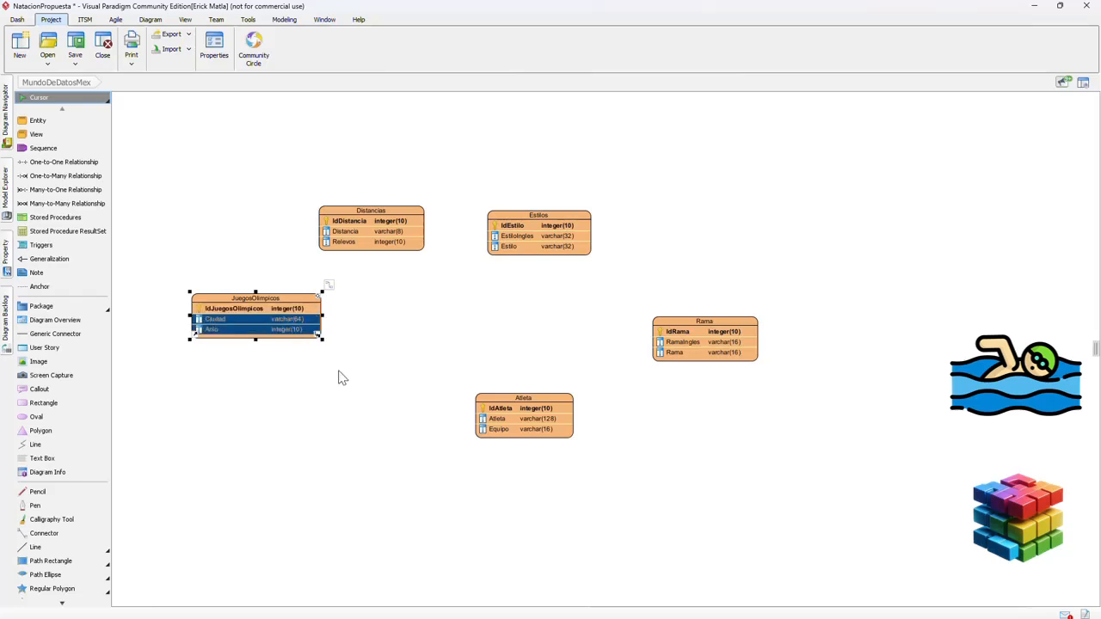
pyautogui.click(338, 379)
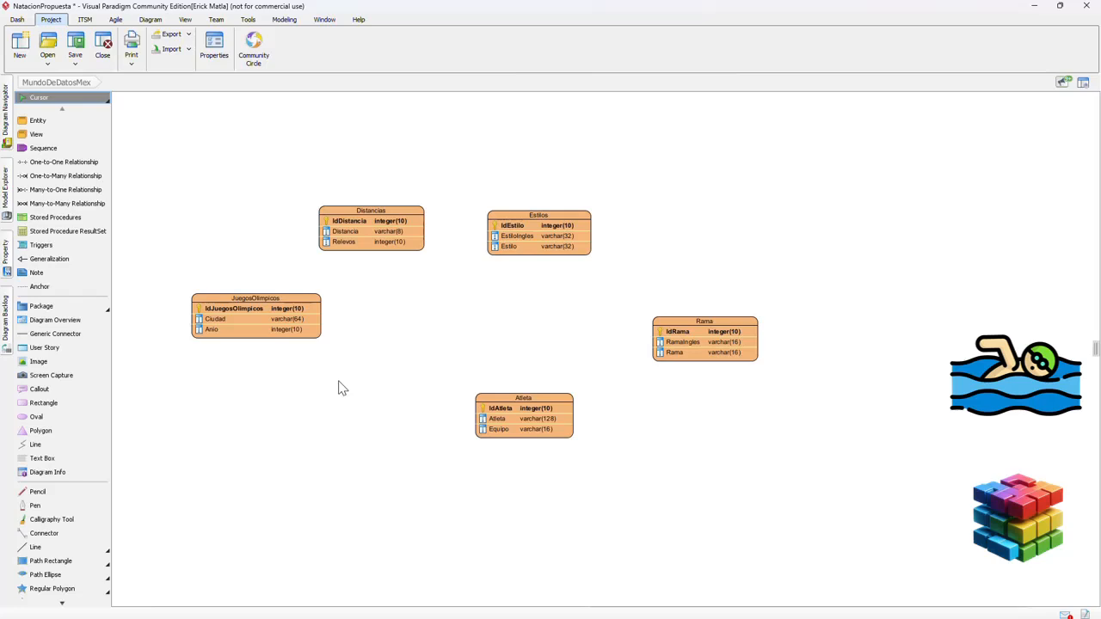
# Review the columns of the JuegosOlimpicos and Distancias entities
pyautogui.click(277, 312)
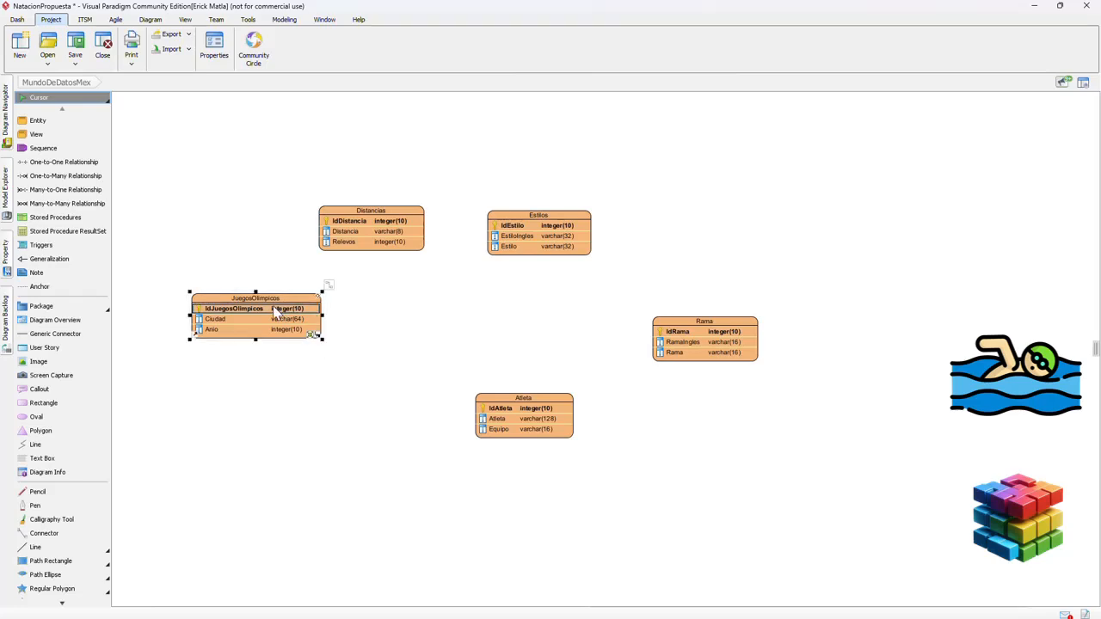
pyautogui.click(256, 320)
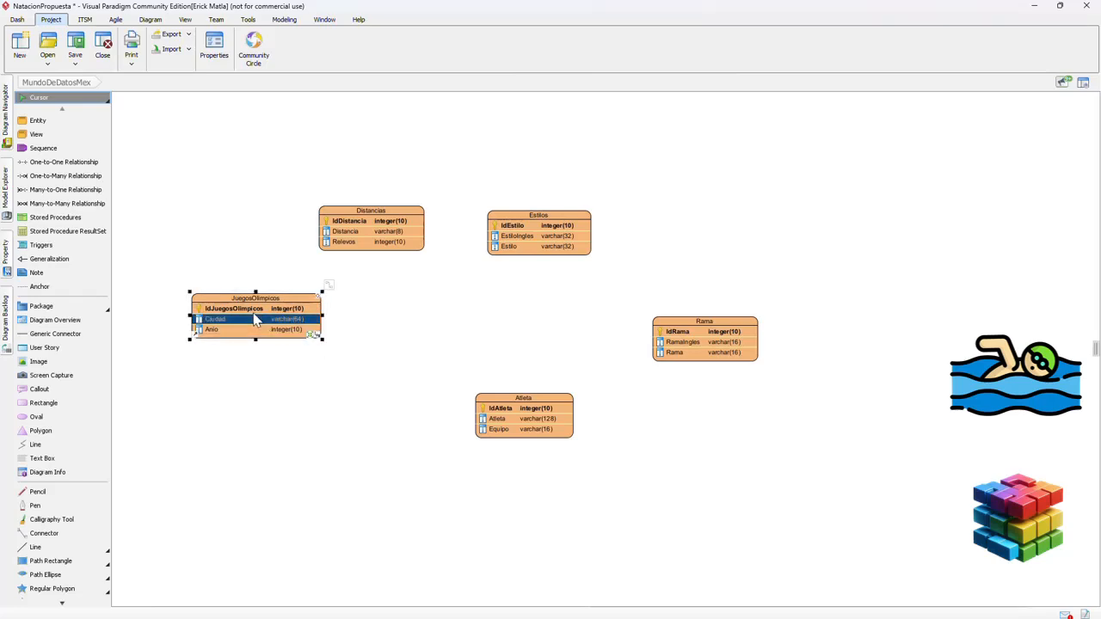
pyautogui.click(216, 329)
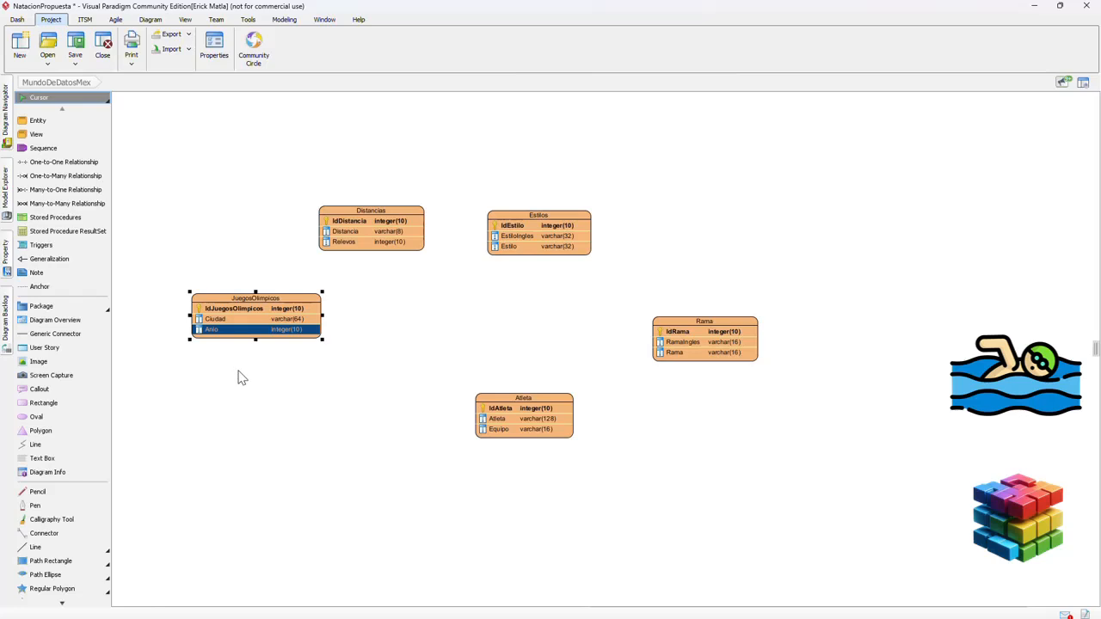
pyautogui.click(386, 215)
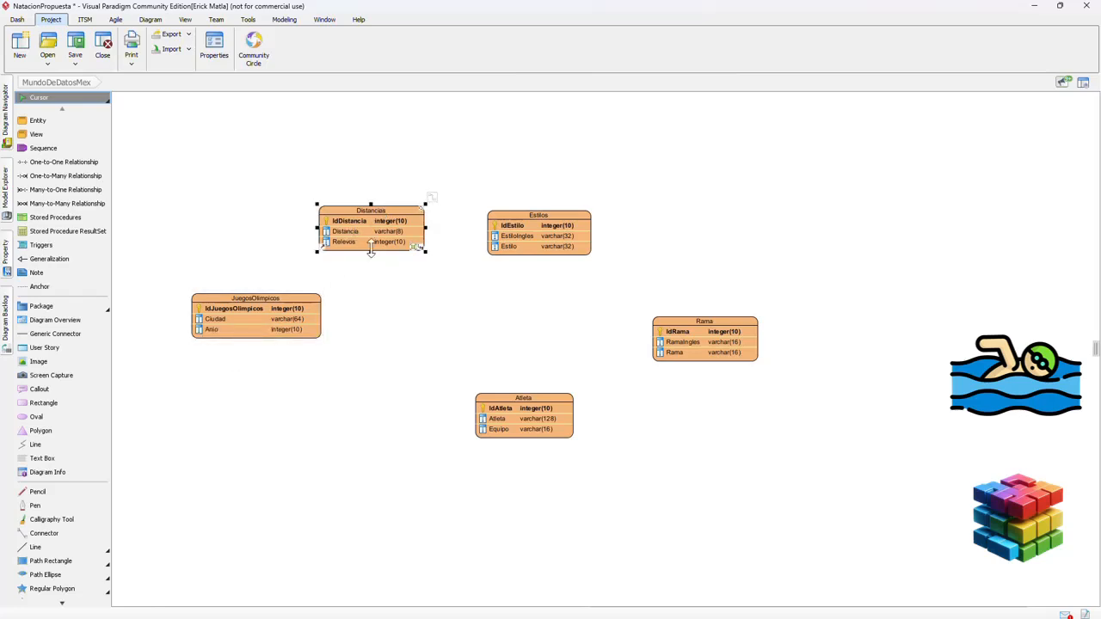
pyautogui.click(371, 232)
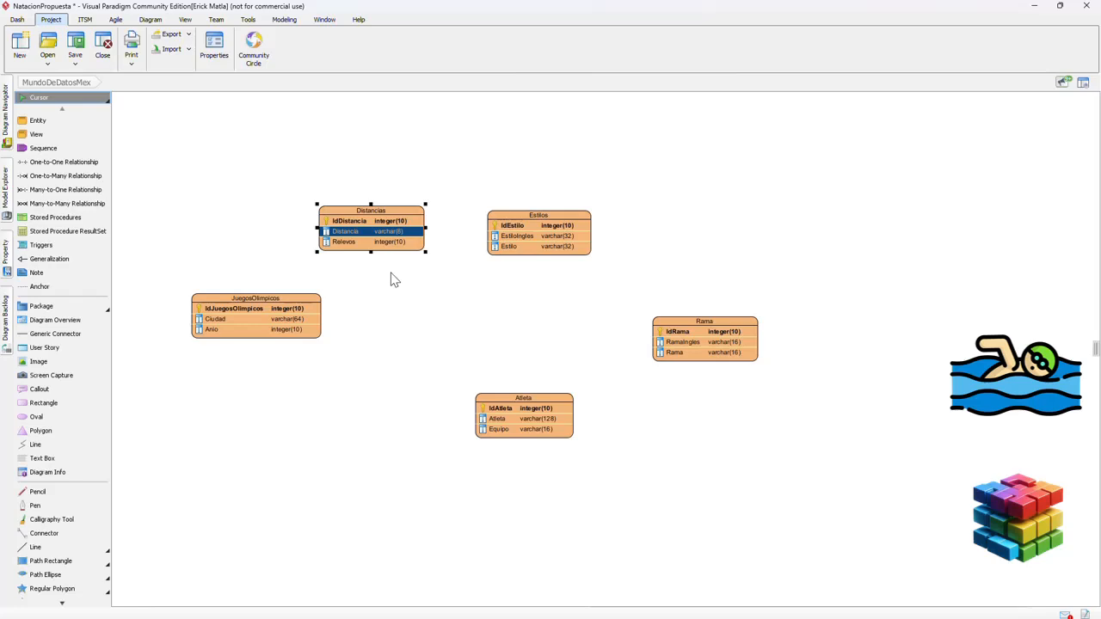
pyautogui.click(342, 249)
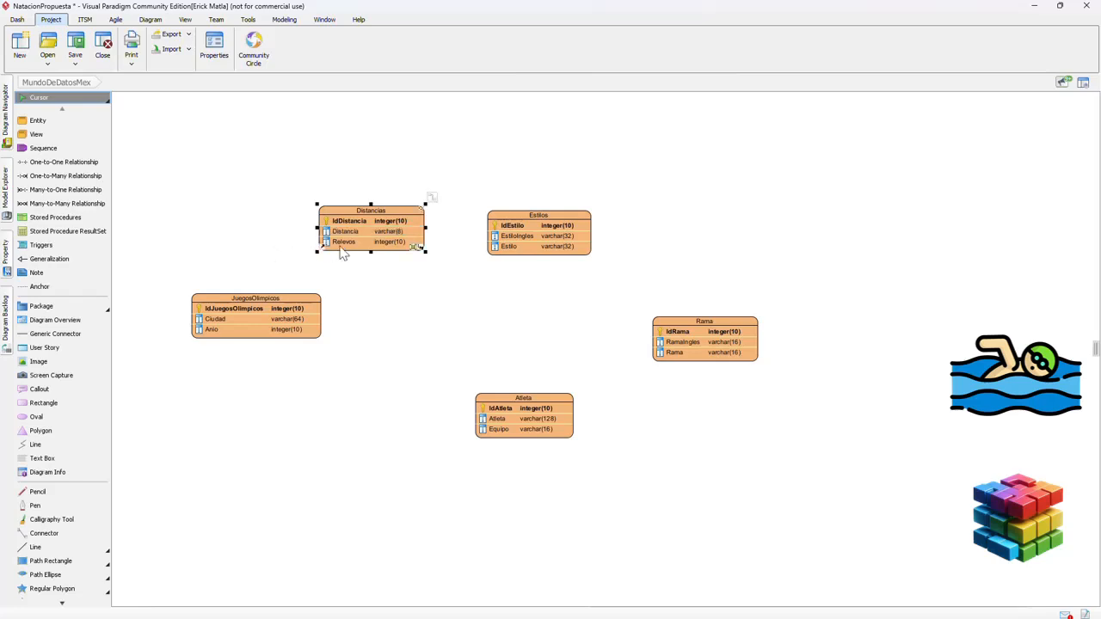
pyautogui.click(357, 244)
# Review the columns of the Estilos, Atleta and Rama entities
pyautogui.click(568, 217)
pyautogui.click(570, 237)
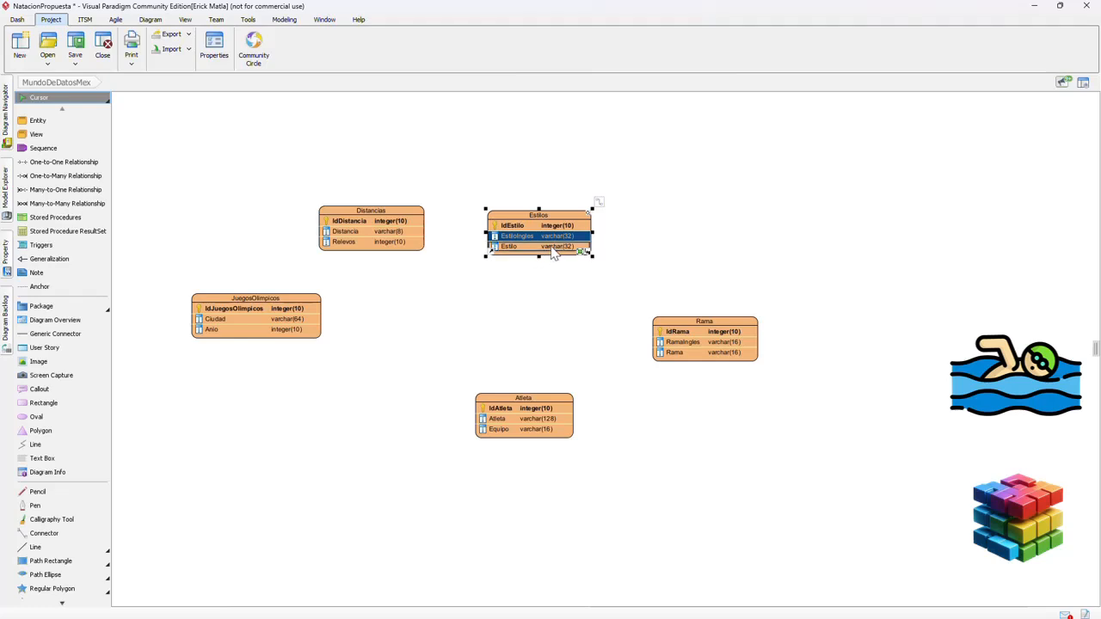
pyautogui.click(553, 248)
pyautogui.click(573, 313)
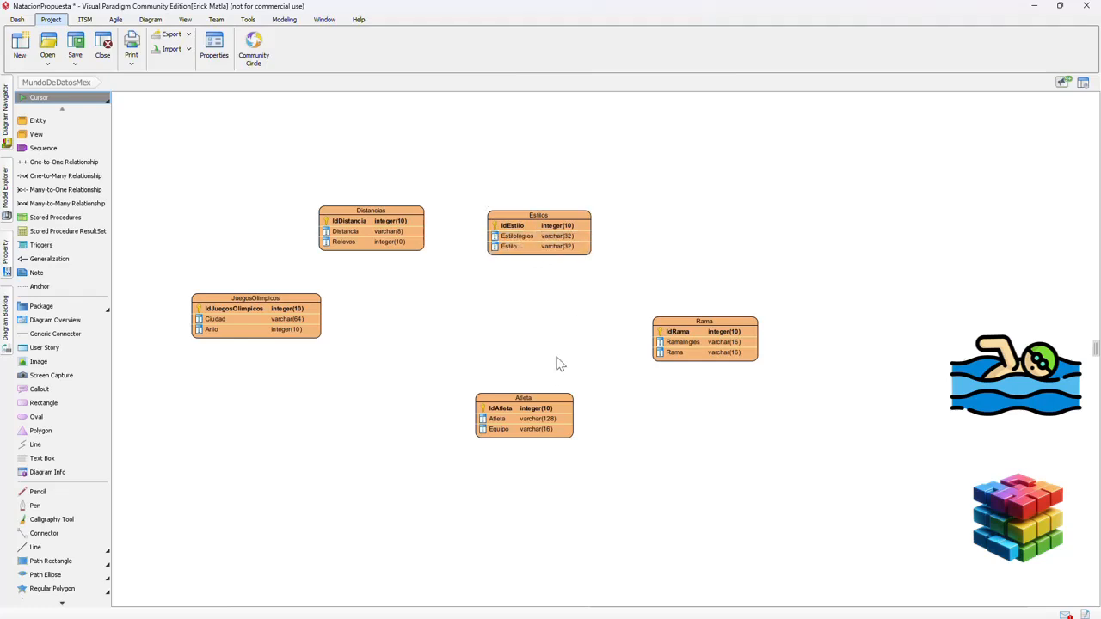
pyautogui.click(543, 401)
pyautogui.click(509, 420)
pyautogui.click(509, 429)
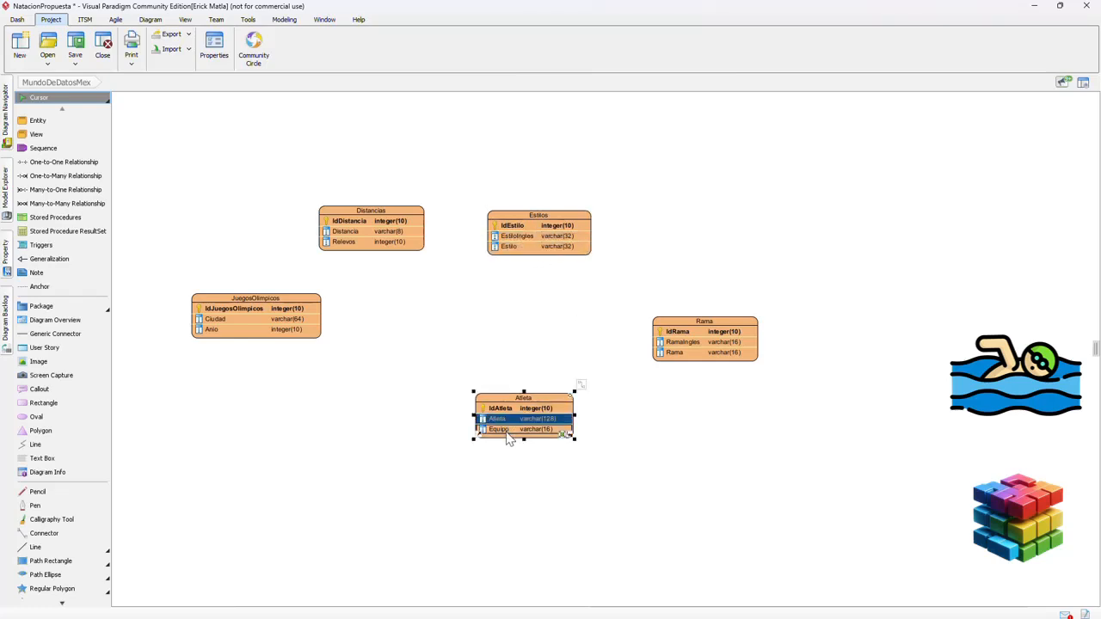
pyautogui.click(580, 498)
pyautogui.click(737, 342)
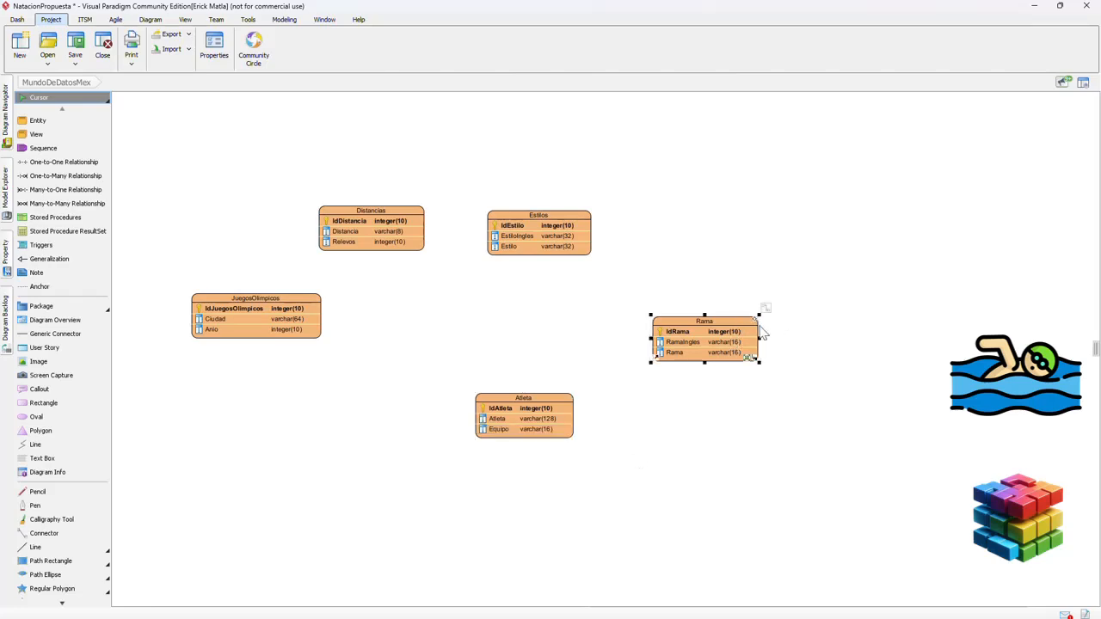
pyautogui.click(740, 342)
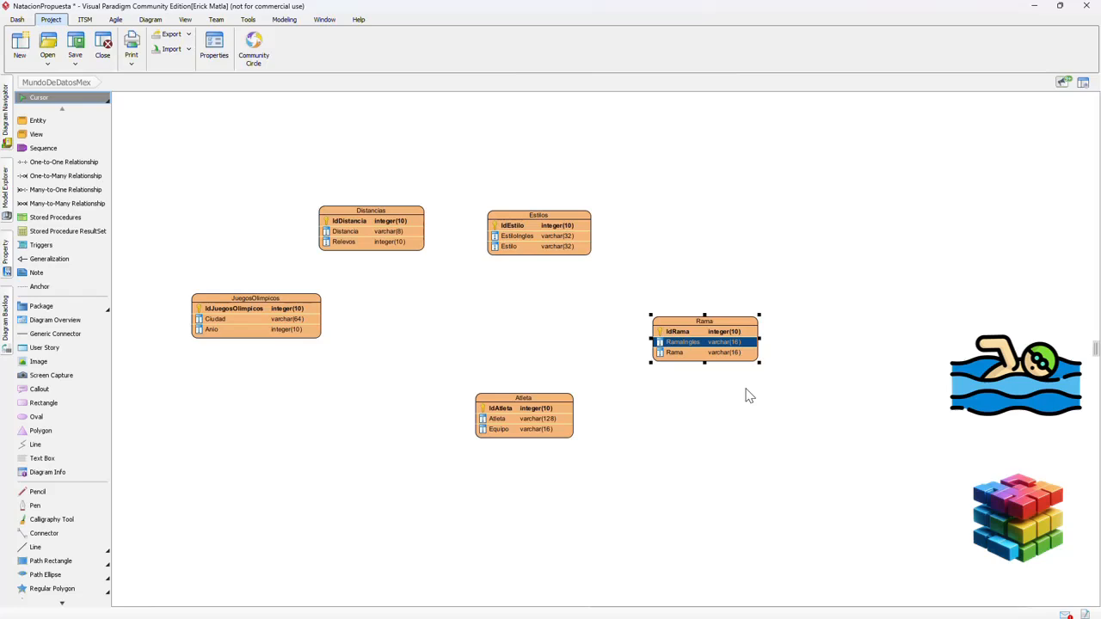
pyautogui.click(696, 385)
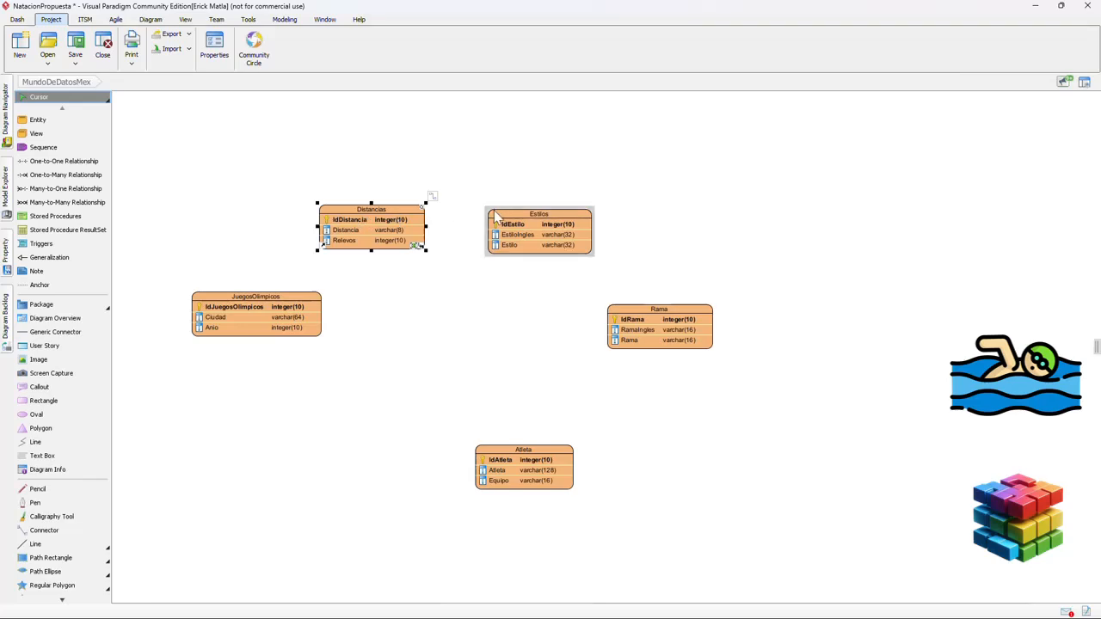
# Align Estilos level with Distancias and add an entity named Prueba in the space below and between them
pyautogui.moveTo(510, 211); pyautogui.dragTo(500, 211)
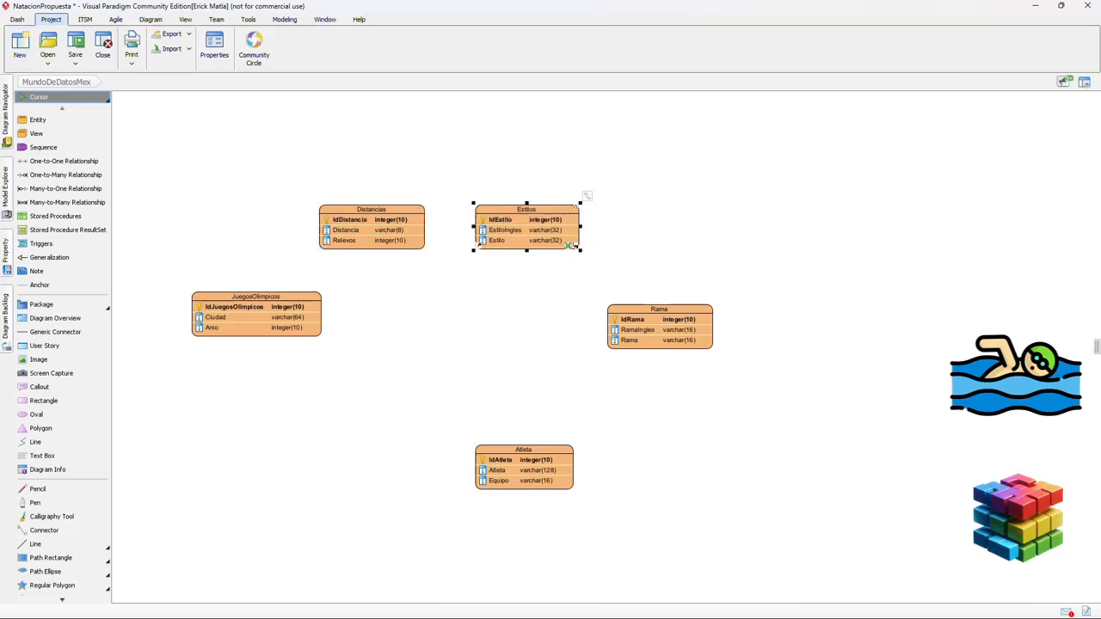
pyautogui.click(47, 123)
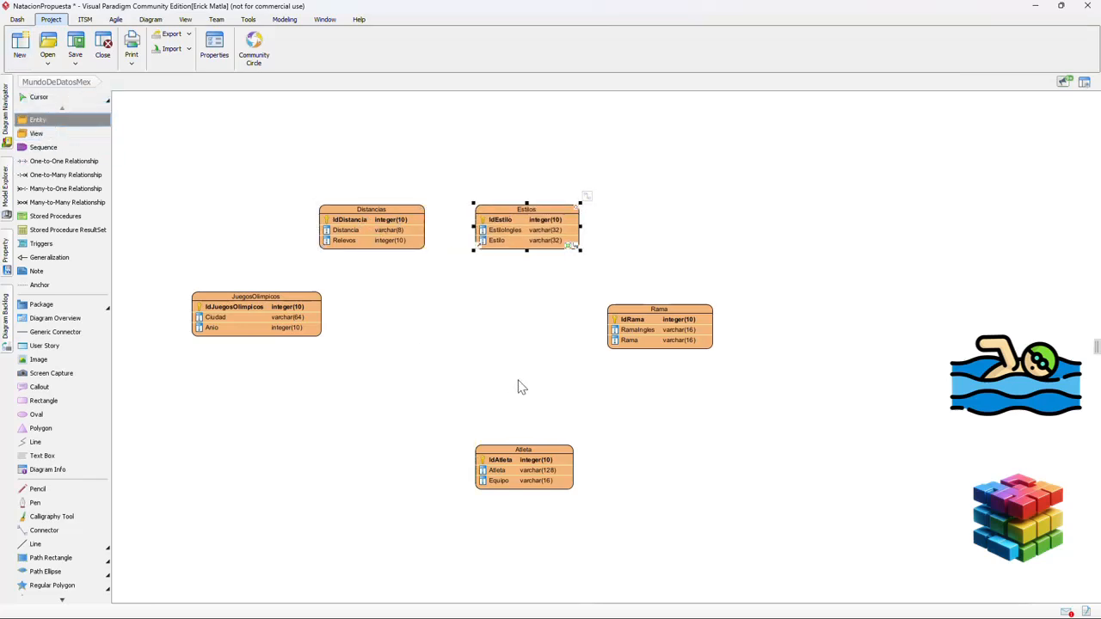
pyautogui.click(438, 293)
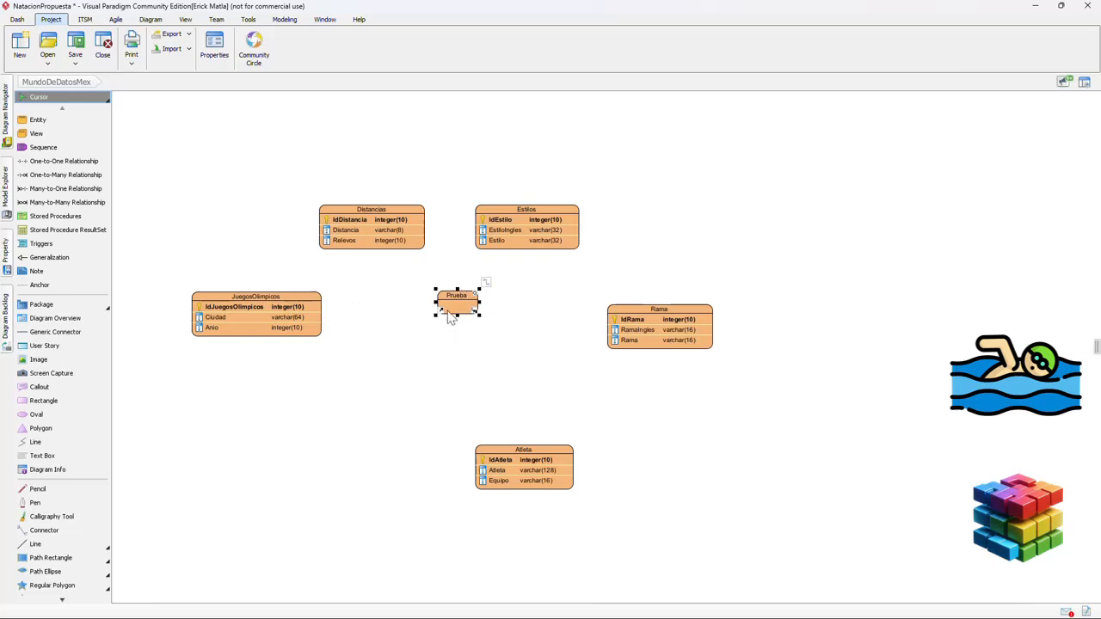
# Add the integer column IdPrueba to the Prueba entity
pyautogui.rightClick(456, 309)
pyautogui.click(492, 316)
pyautogui.write('idP')
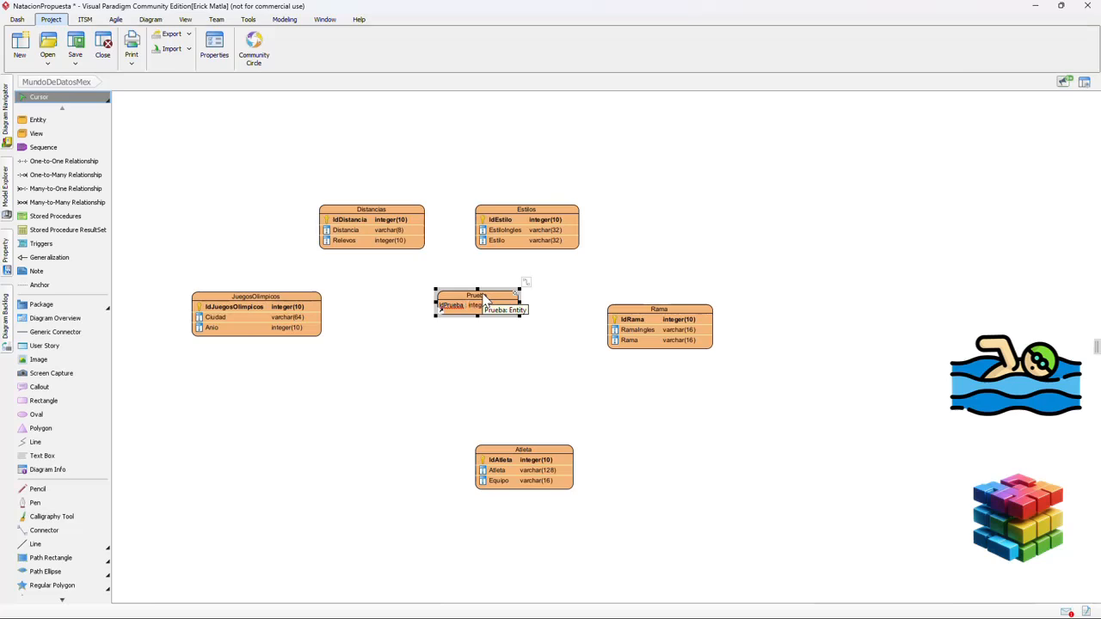
pyautogui.press('Return')
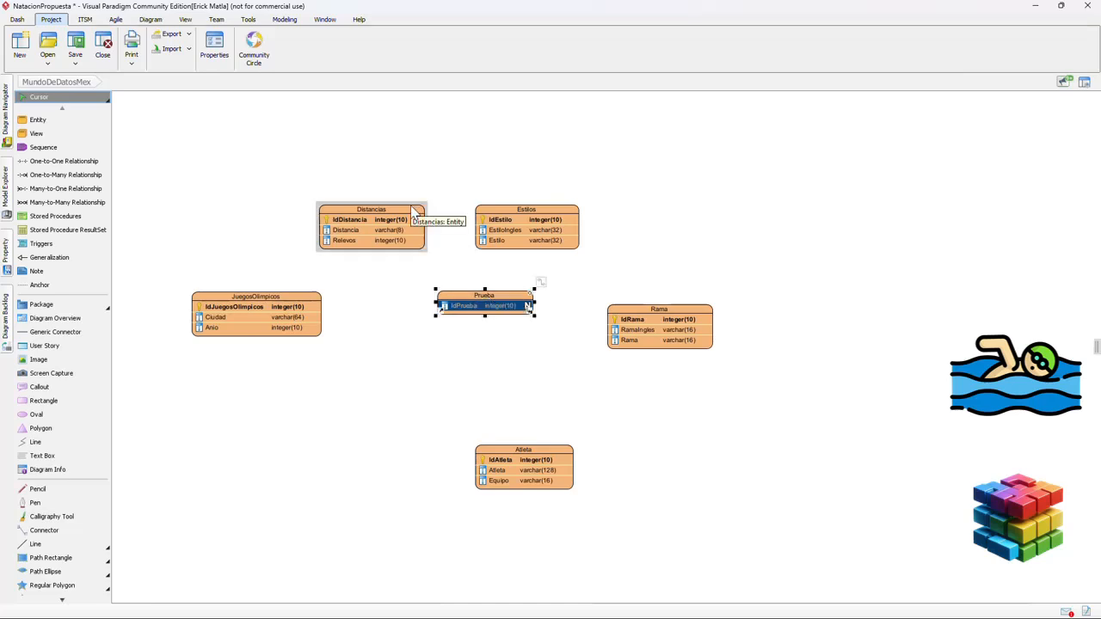
pyautogui.click(518, 296)
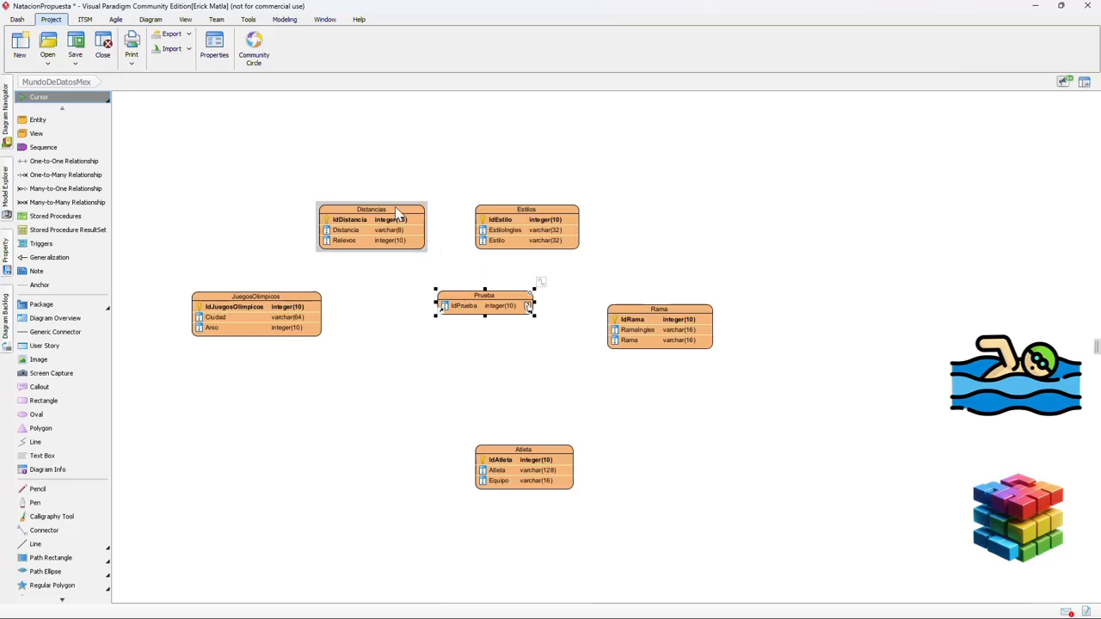
# Create a one-to-one relationship from Distancias to the existing Prueba entity and shift Prueba slightly down and to the left
pyautogui.click(394, 207)
pyautogui.click(433, 204)
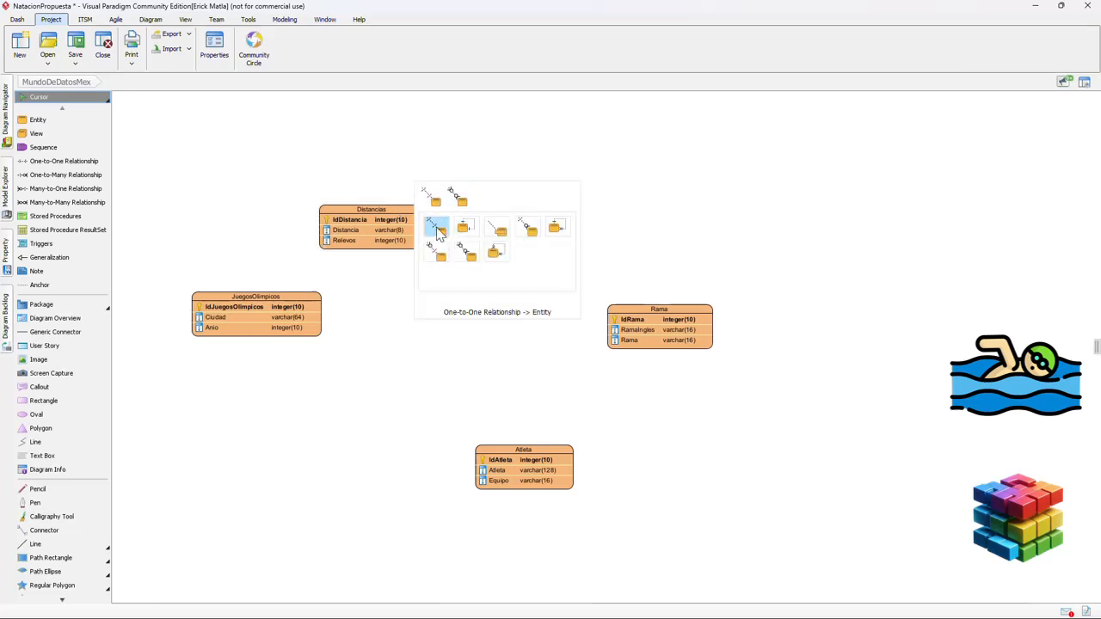
pyautogui.click(437, 229)
pyautogui.write('Prueba')
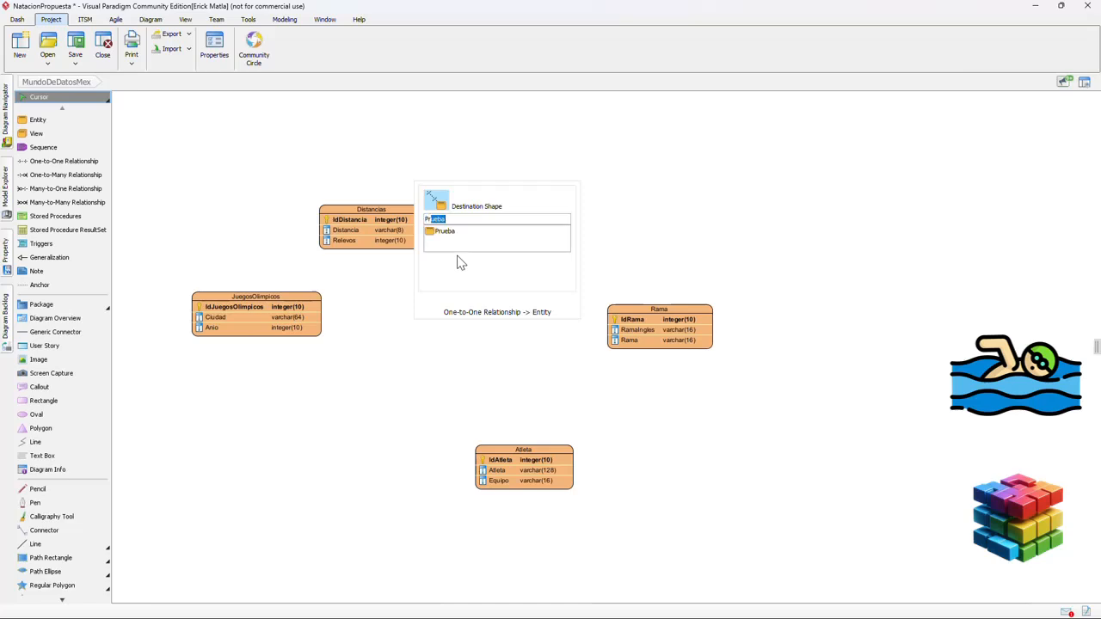
pyautogui.click(458, 234)
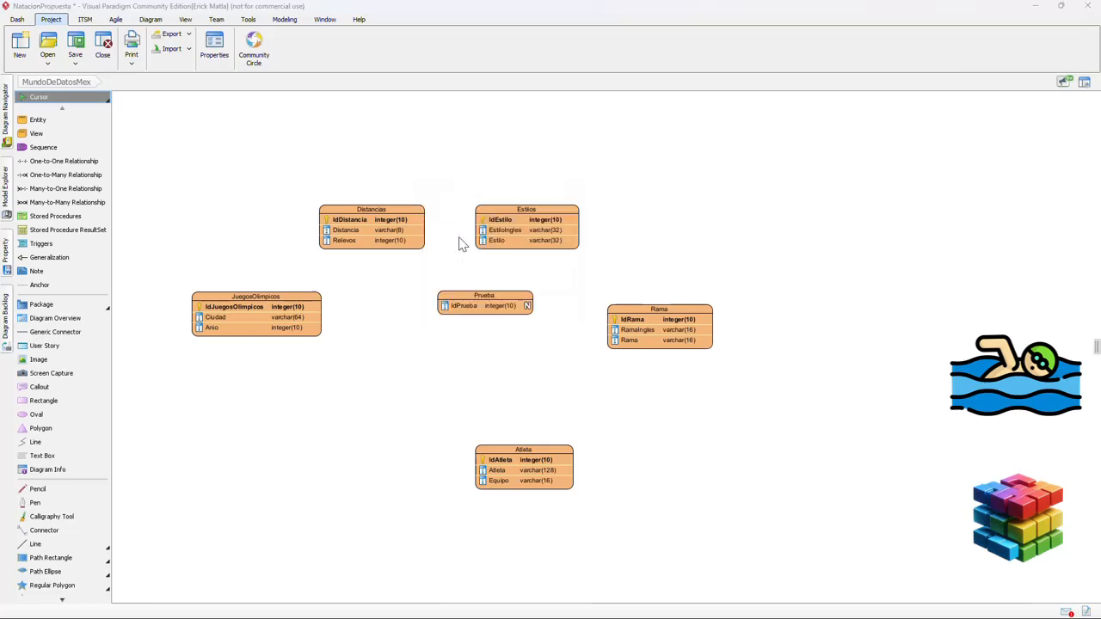
pyautogui.click(514, 476)
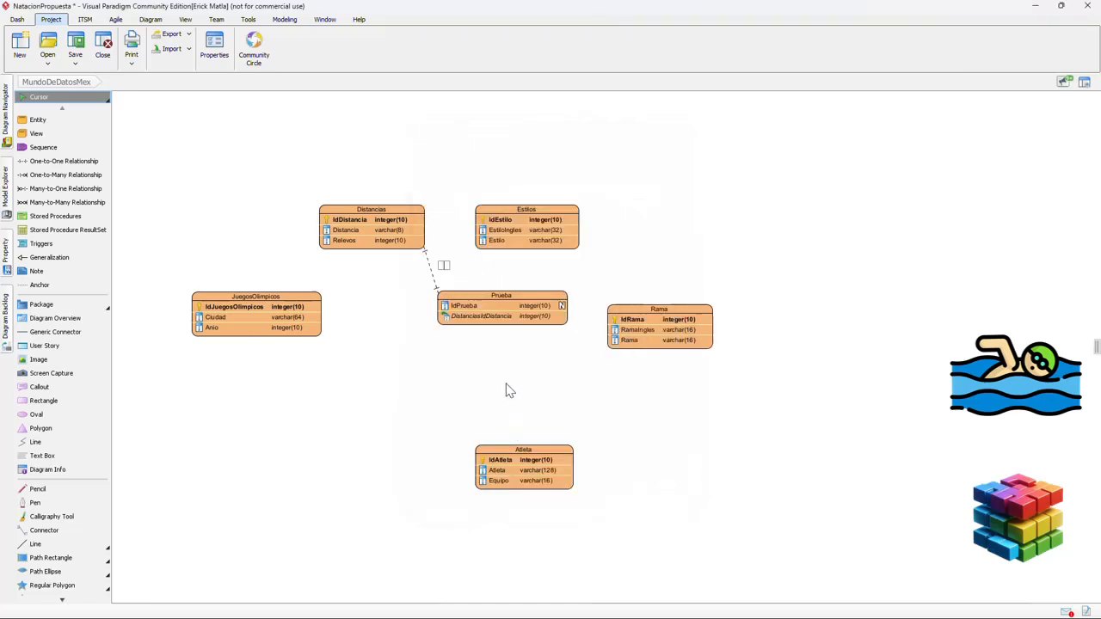
pyautogui.moveTo(496, 295); pyautogui.dragTo(484, 305)
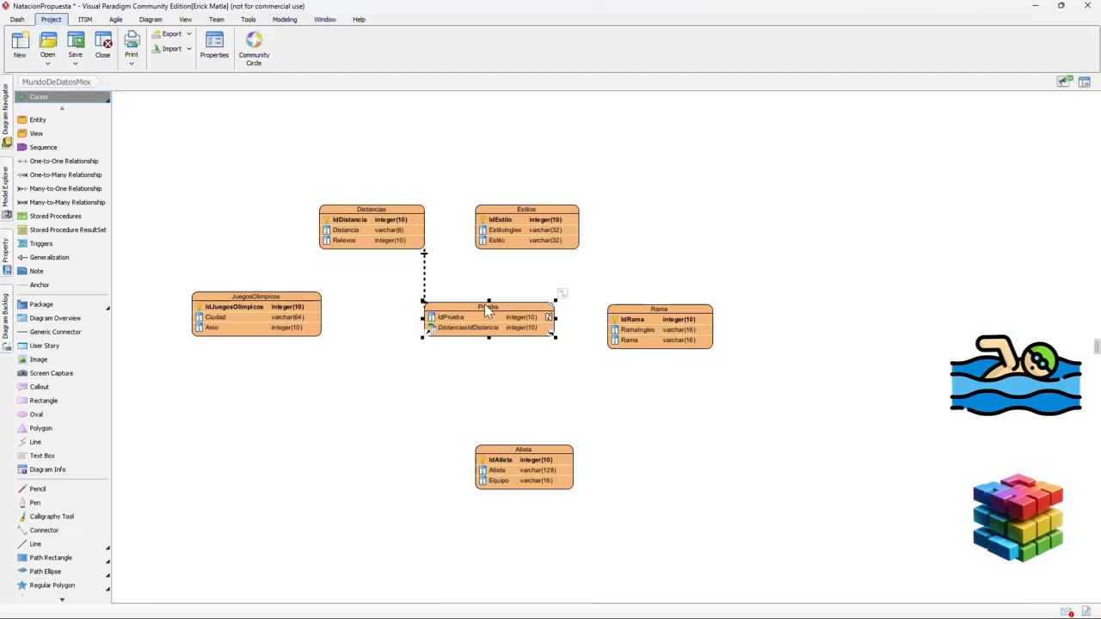
# Create a one-to-one relationship from Estilos to the existing Prueba entity and check Prueba's columns
pyautogui.click(560, 211)
pyautogui.moveTo(584, 200); pyautogui.dragTo(592, 221)
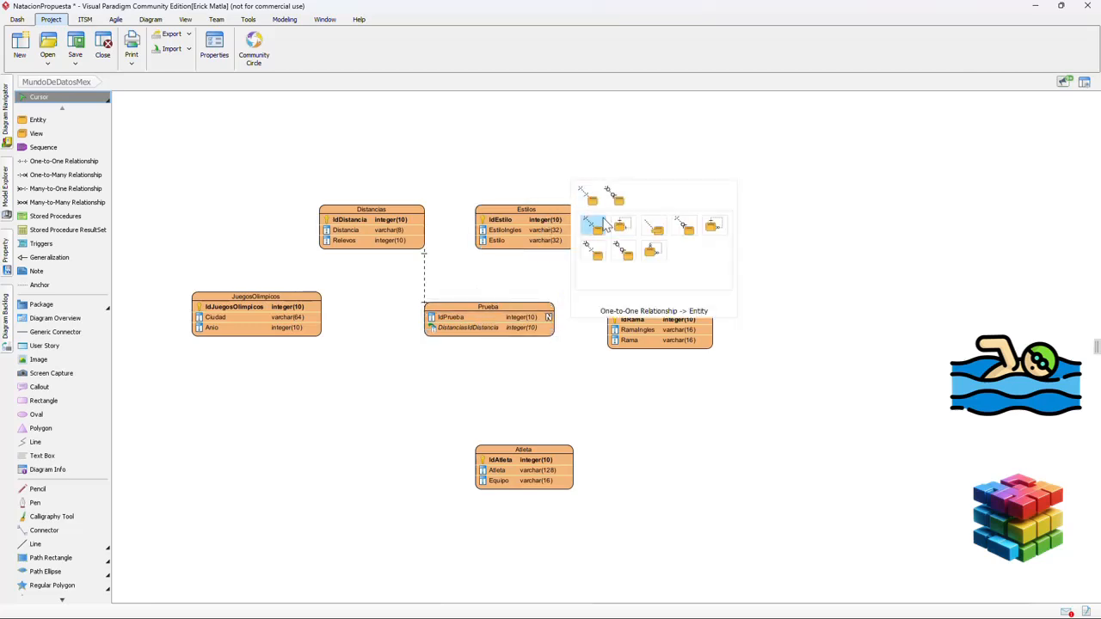
pyautogui.click(593, 226)
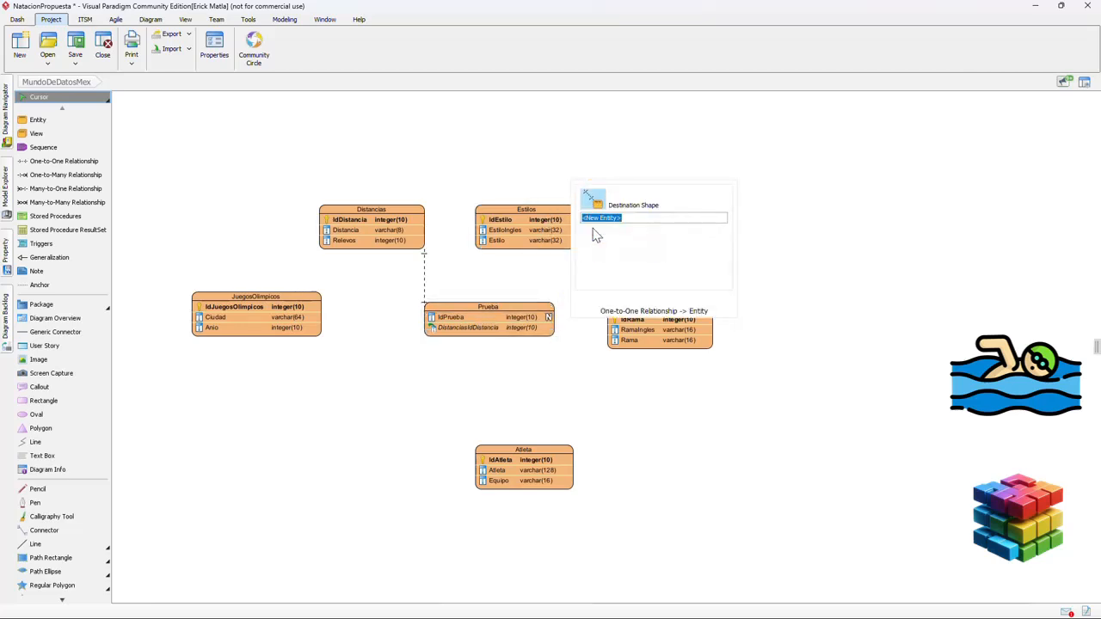
pyautogui.write('Prueba')
pyautogui.click(596, 236)
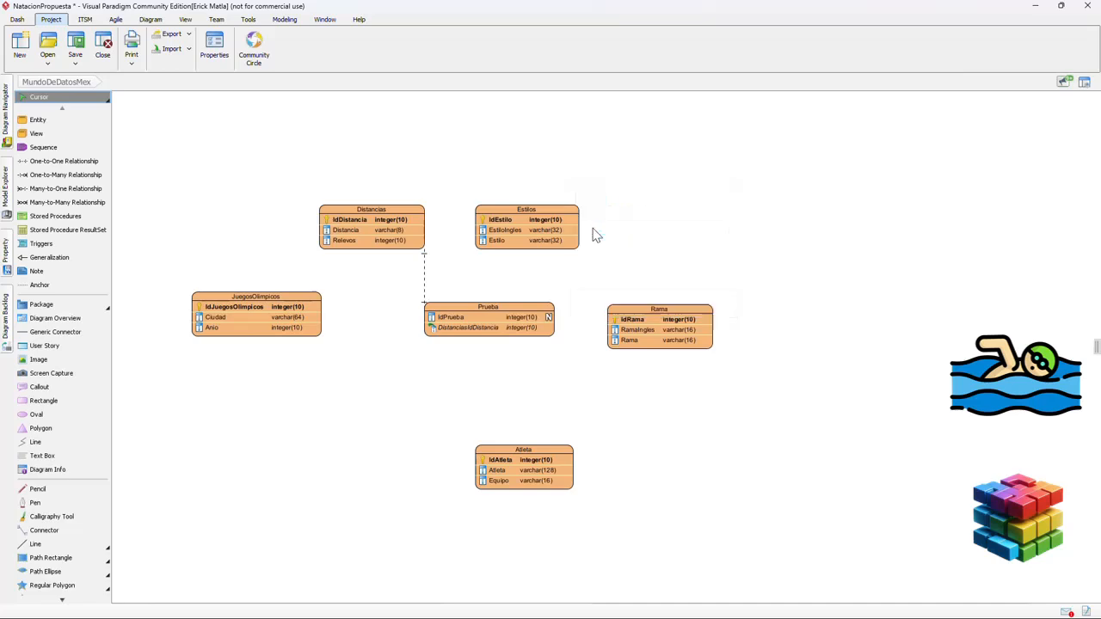
pyautogui.click(521, 474)
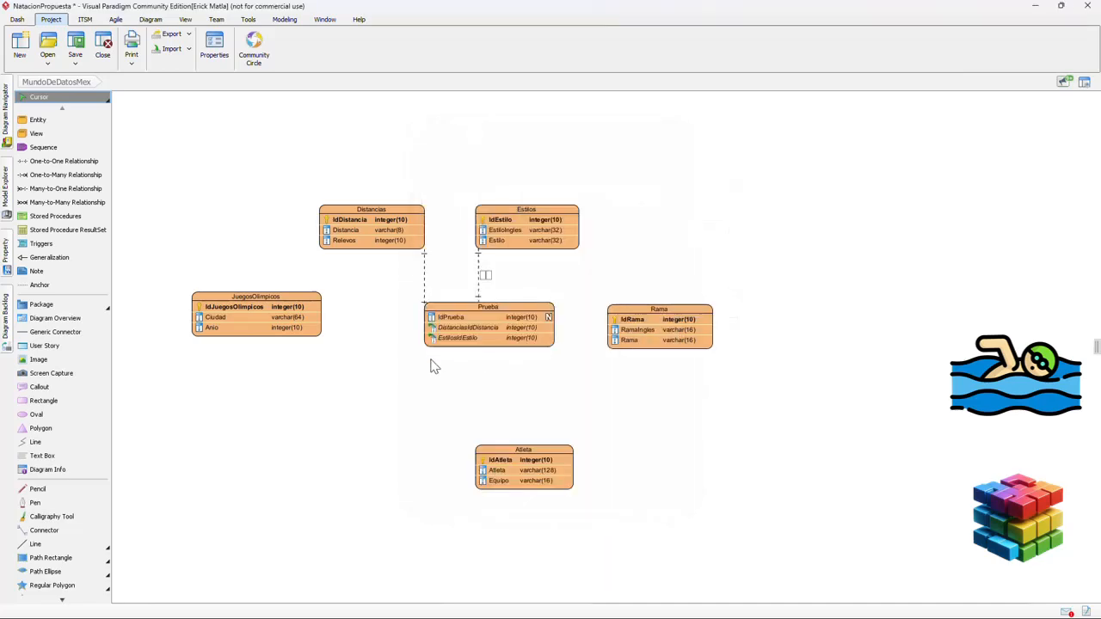
pyautogui.click(475, 318)
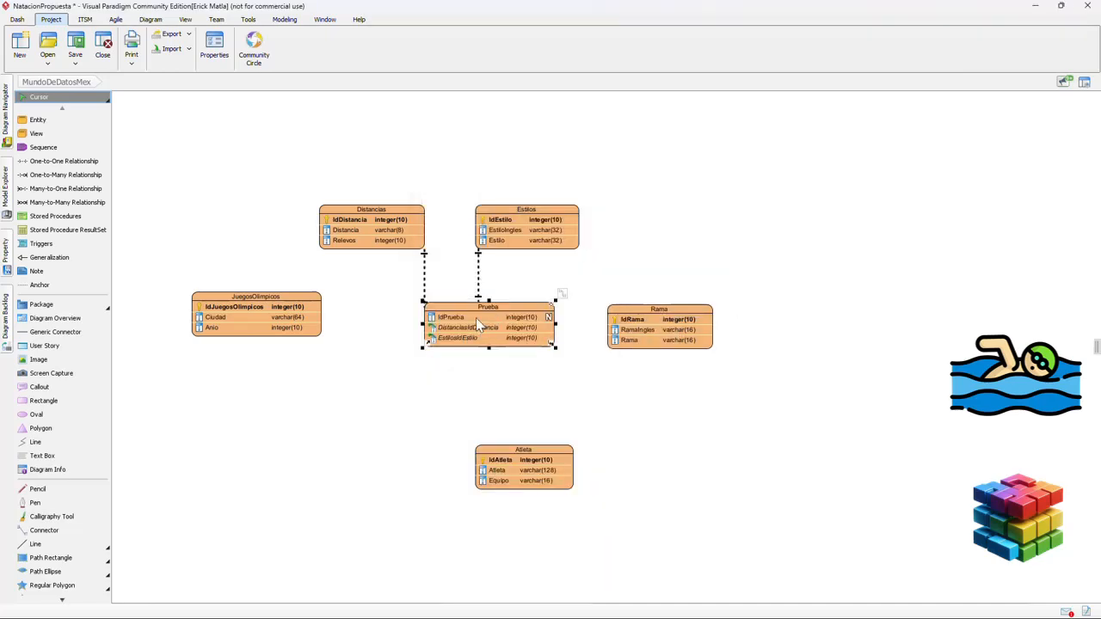
pyautogui.click(476, 318)
pyautogui.click(479, 324)
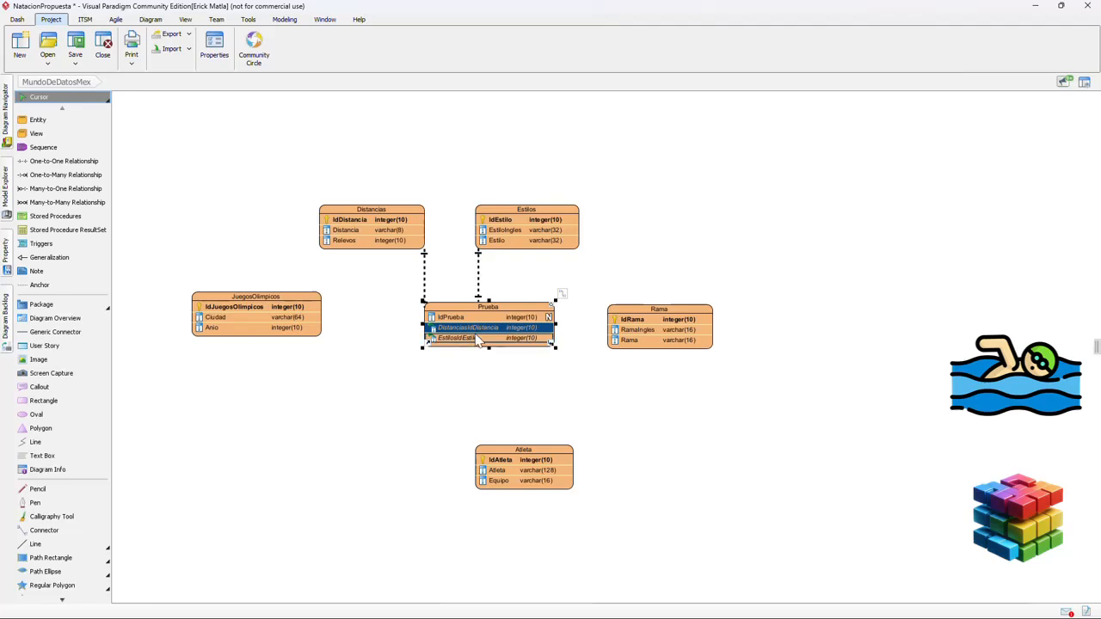
# Create a one-to-one relationship from Rama to the existing Prueba entity
pyautogui.click(646, 308)
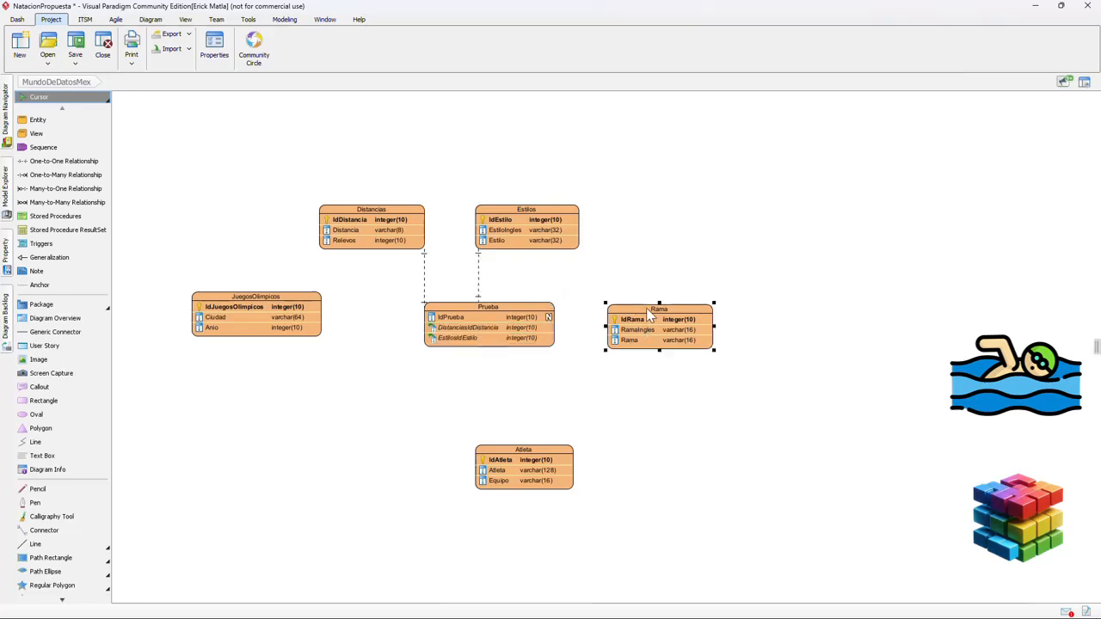
pyautogui.click(721, 296)
pyautogui.click(728, 298)
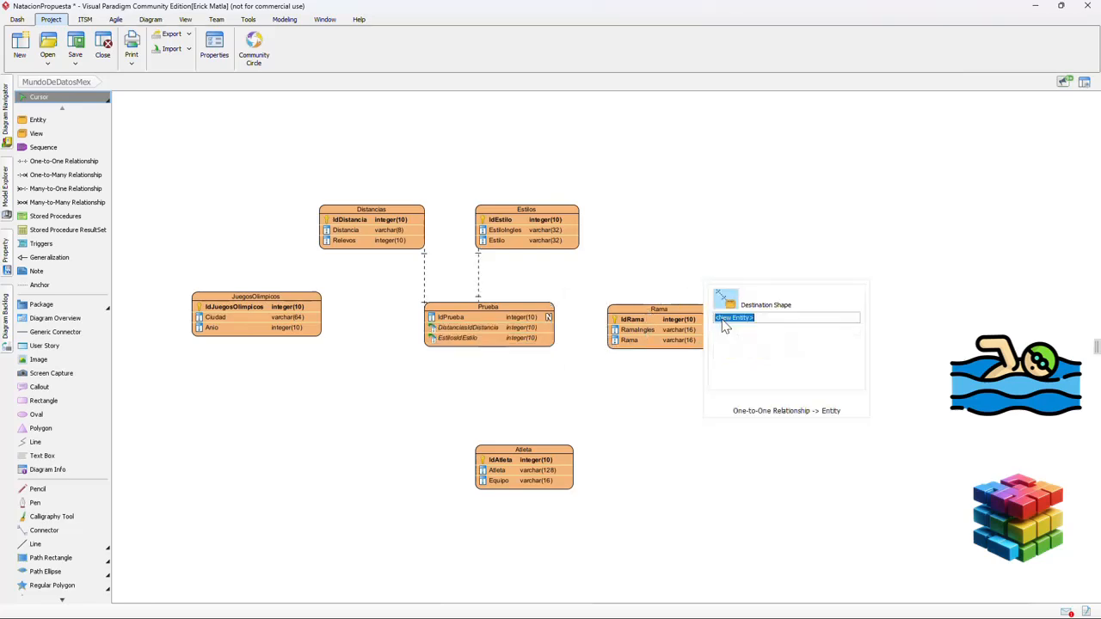
pyautogui.write('Prub')
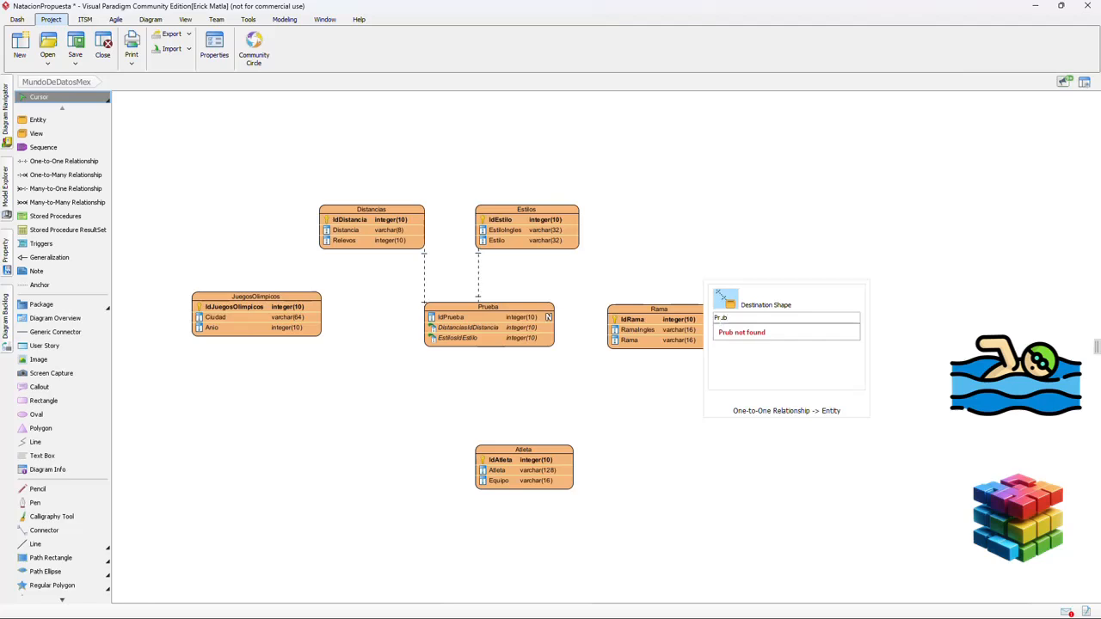
pyautogui.press('BackSpace')
pyautogui.click(731, 330)
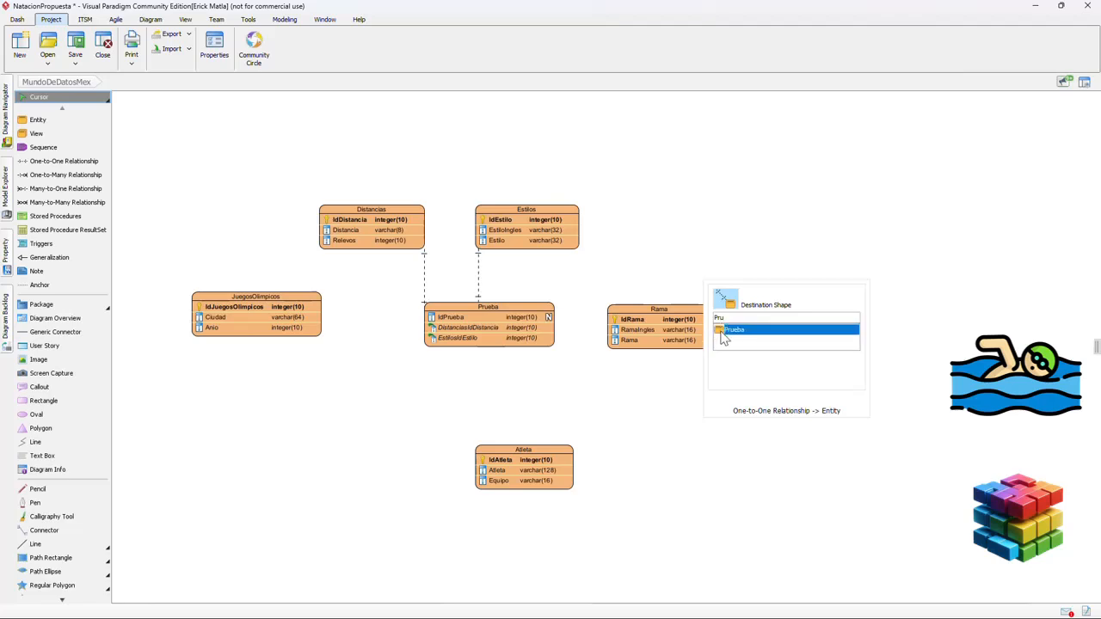
pyautogui.click(515, 474)
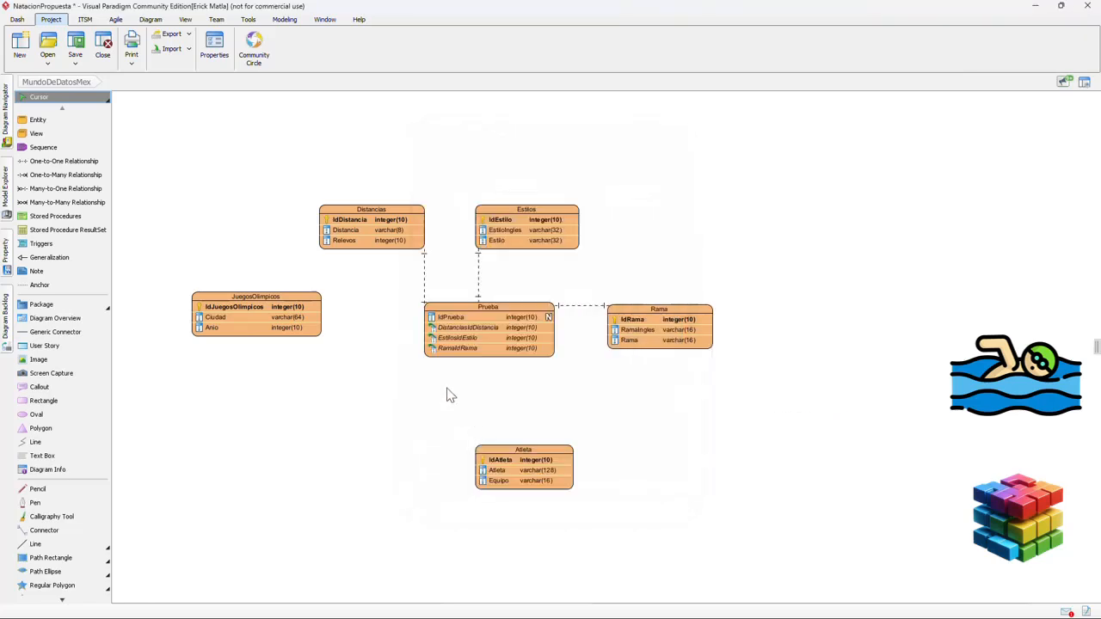
pyautogui.click(484, 329)
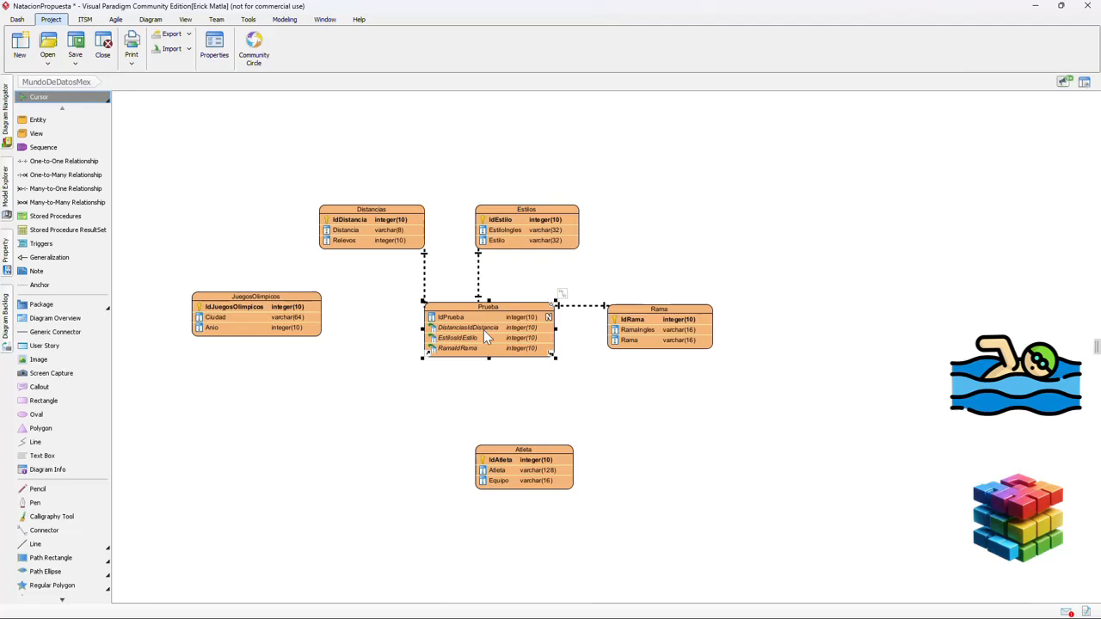
# Check Prueba's three foreign key columns and rename DistanciasIdDistancia as IdDistancia
pyautogui.click(483, 330)
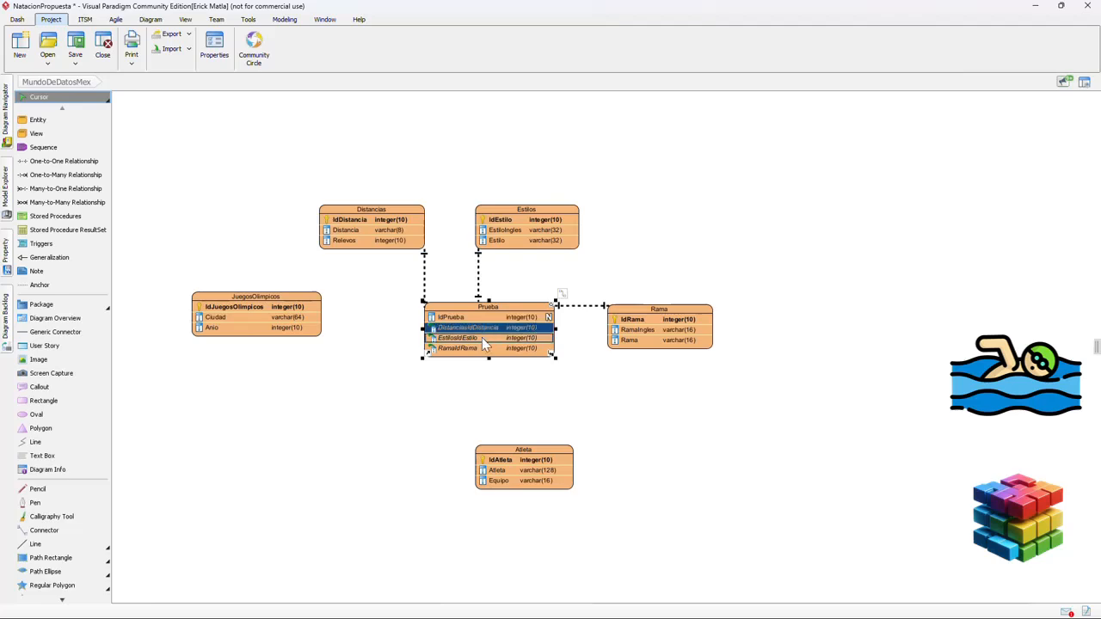
pyautogui.click(483, 339)
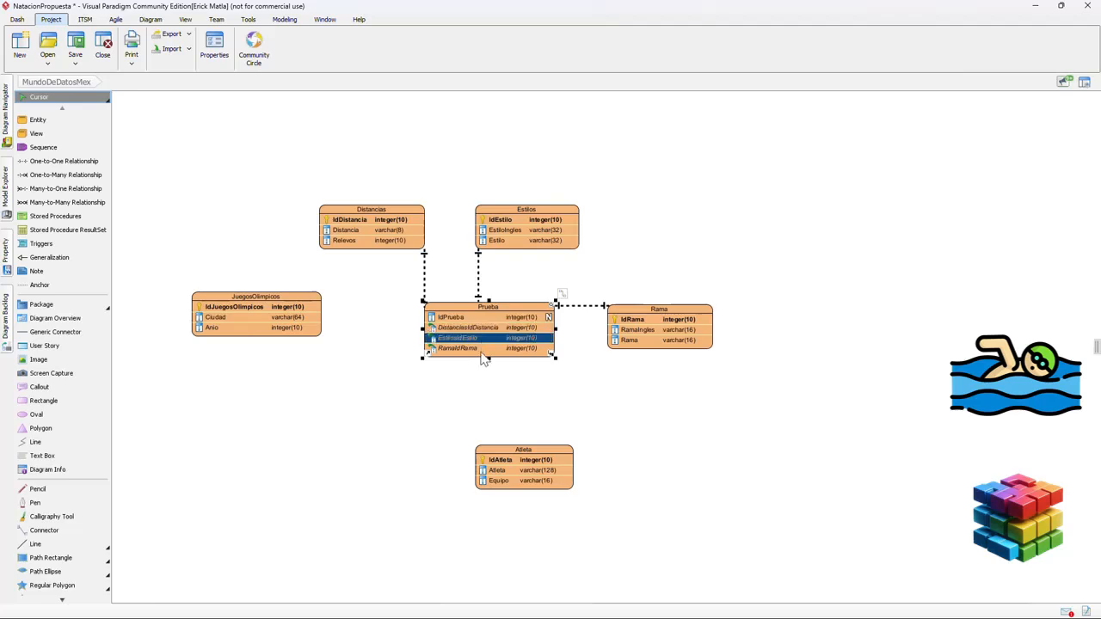
pyautogui.click(483, 348)
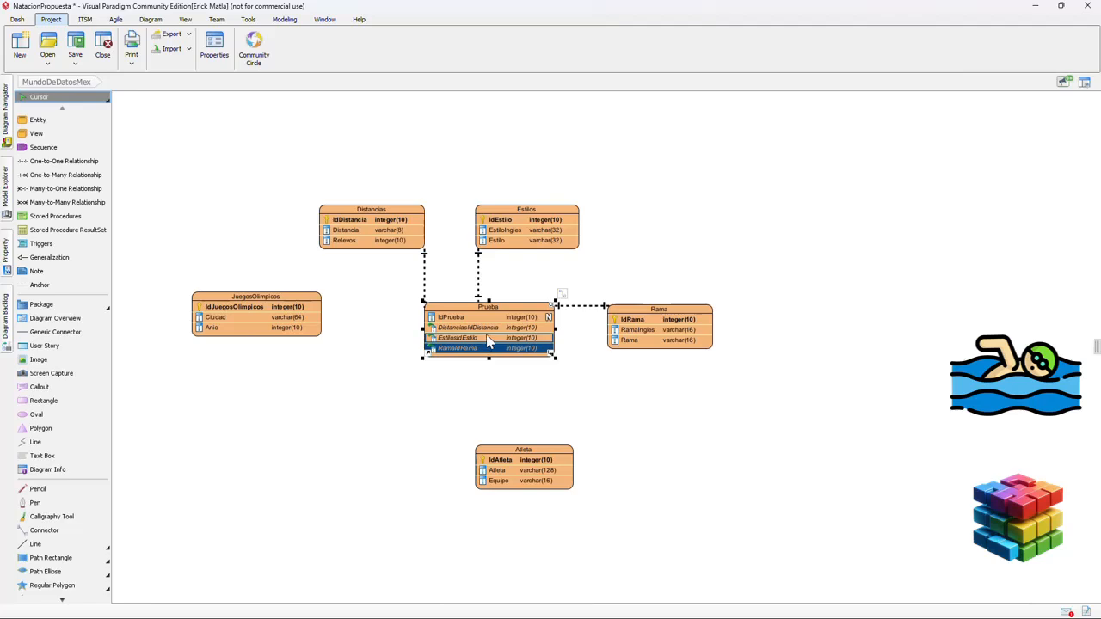
pyautogui.doubleClick(490, 328)
pyautogui.press('Home')
pyautogui.press('Right')
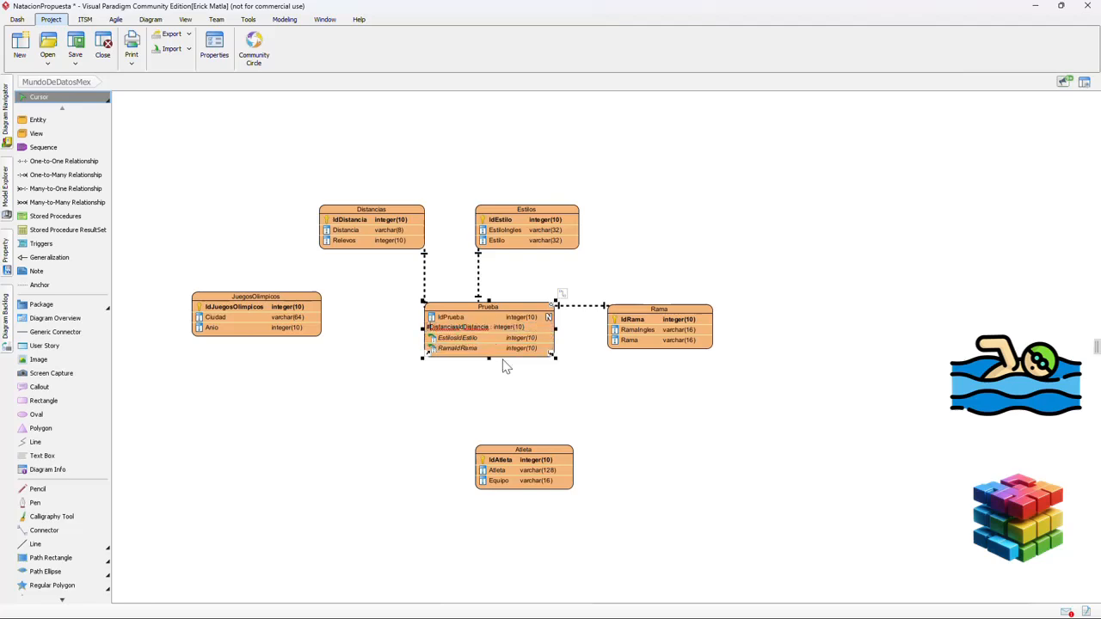
pyautogui.press('Delete')
pyautogui.press('Delete')
pyautogui.press('Delete')
pyautogui.press('Delete')
pyautogui.press('Delete')
pyautogui.press('Delete')
pyautogui.press('Delete')
pyautogui.press('Delete')
pyautogui.press('Delete')
pyautogui.press('Delete')
pyautogui.press('Return')
# Rename Prueba's foreign key column EstilosIdEstilo as IdEstilo
pyautogui.doubleClick(462, 338)
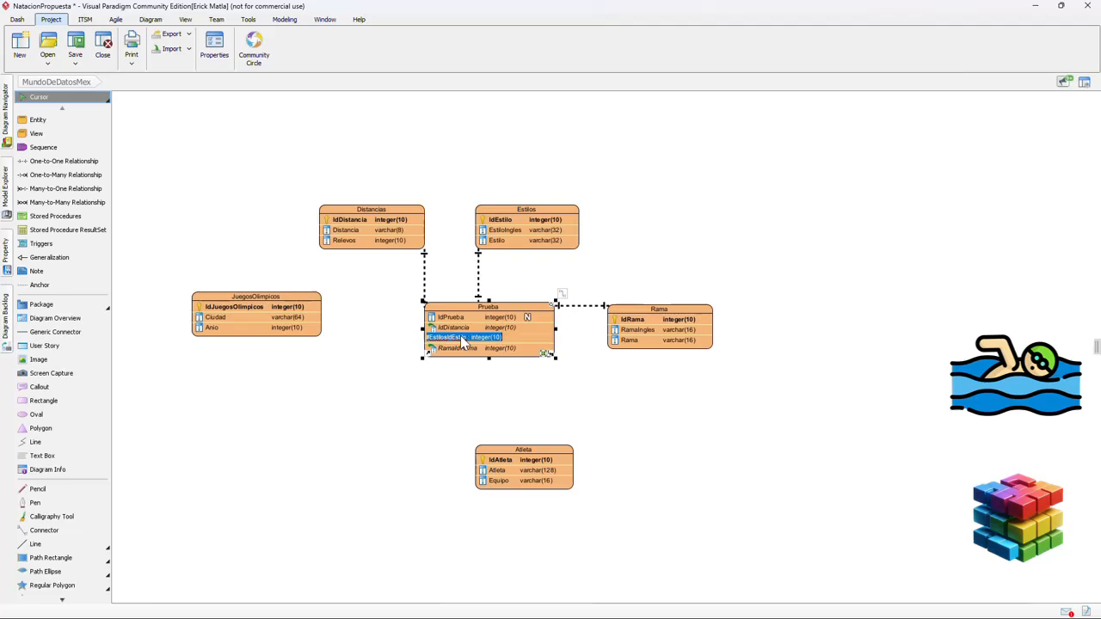
pyautogui.press('Home')
pyautogui.press('Right')
pyautogui.press('Delete')
pyautogui.press('Delete')
pyautogui.press('Delete')
pyautogui.press('Delete')
pyautogui.press('Delete')
pyautogui.press('Delete')
pyautogui.press('Delete')
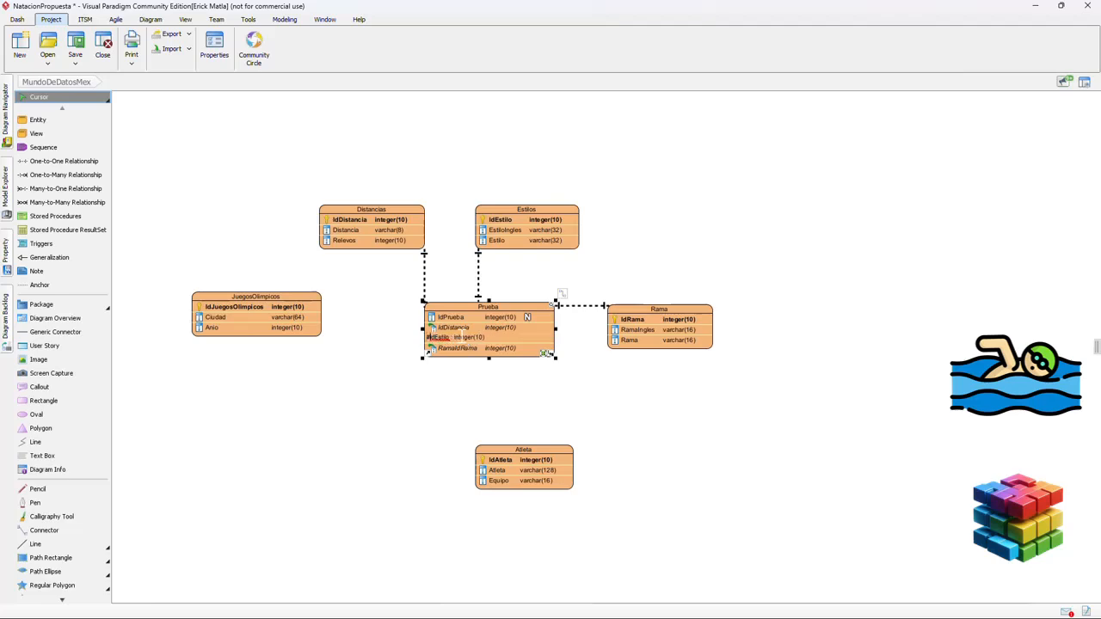
pyautogui.press('Return')
# Rename Prueba's foreign key column RamaIdRama as IdRama
pyautogui.doubleClick(452, 348)
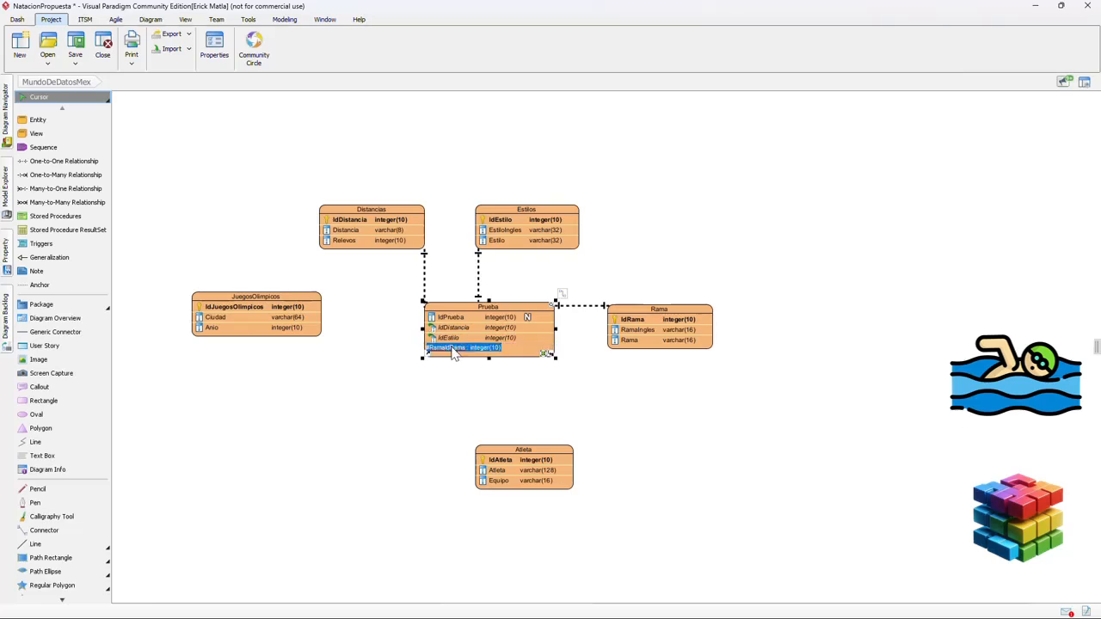
pyautogui.press('Home')
pyautogui.press('Right')
pyautogui.press('Delete')
pyautogui.press('Delete')
pyautogui.press('Delete')
pyautogui.press('Delete')
pyautogui.press('Return')
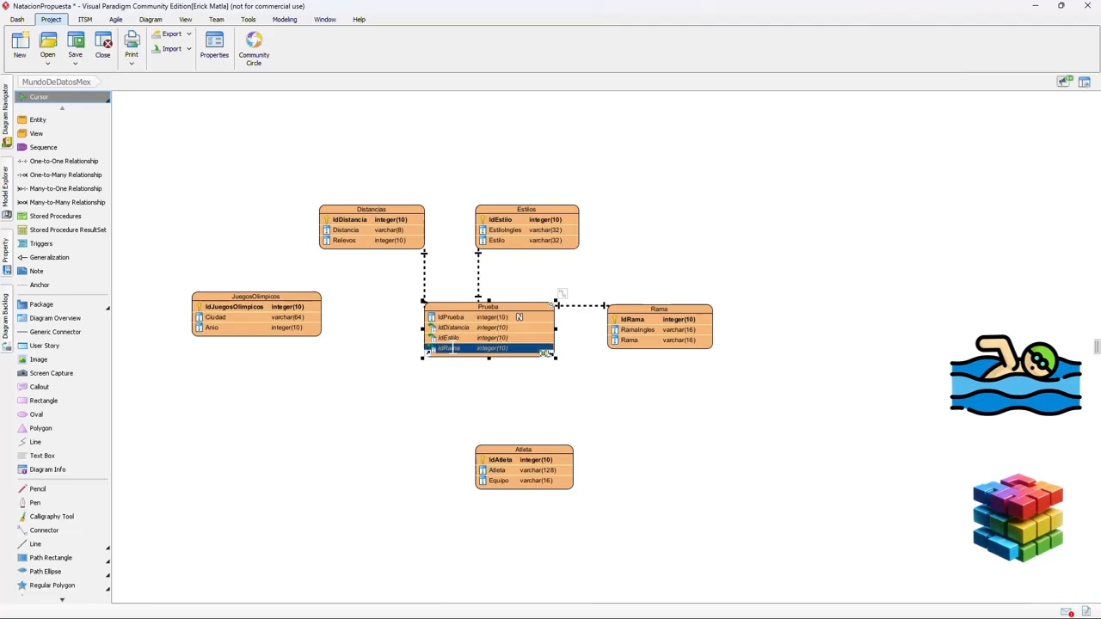
pyautogui.click(422, 392)
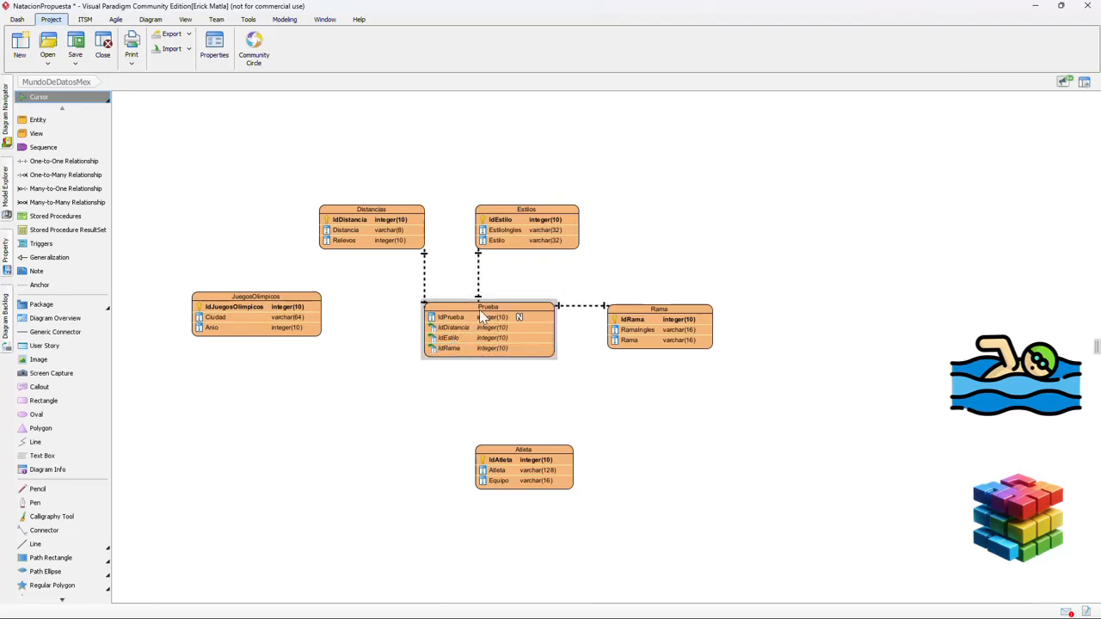
# Shift the Prueba entity slightly to the left and include its IdPrueba column in the primary key
pyautogui.moveTo(479, 310); pyautogui.dragTo(454, 313)
pyautogui.rightClick(467, 331)
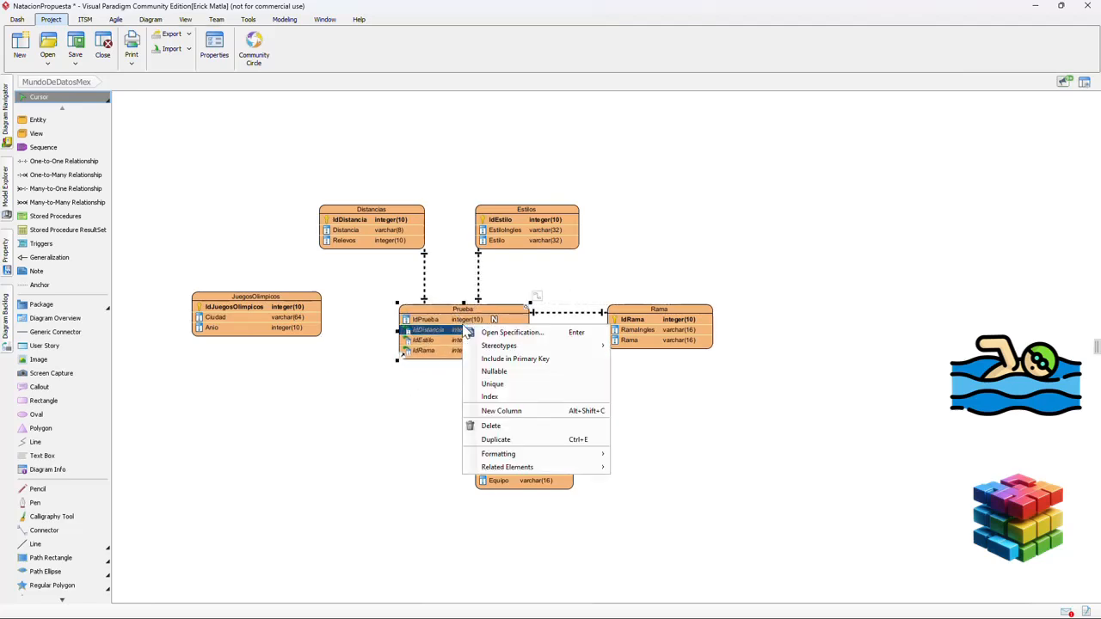
pyautogui.click(514, 358)
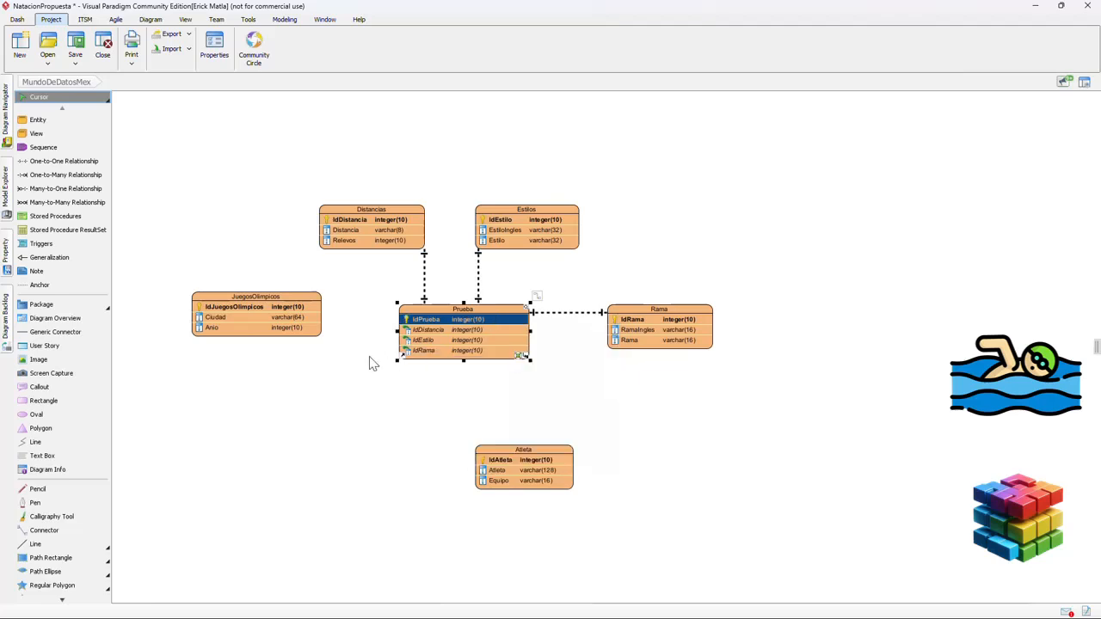
pyautogui.click(357, 392)
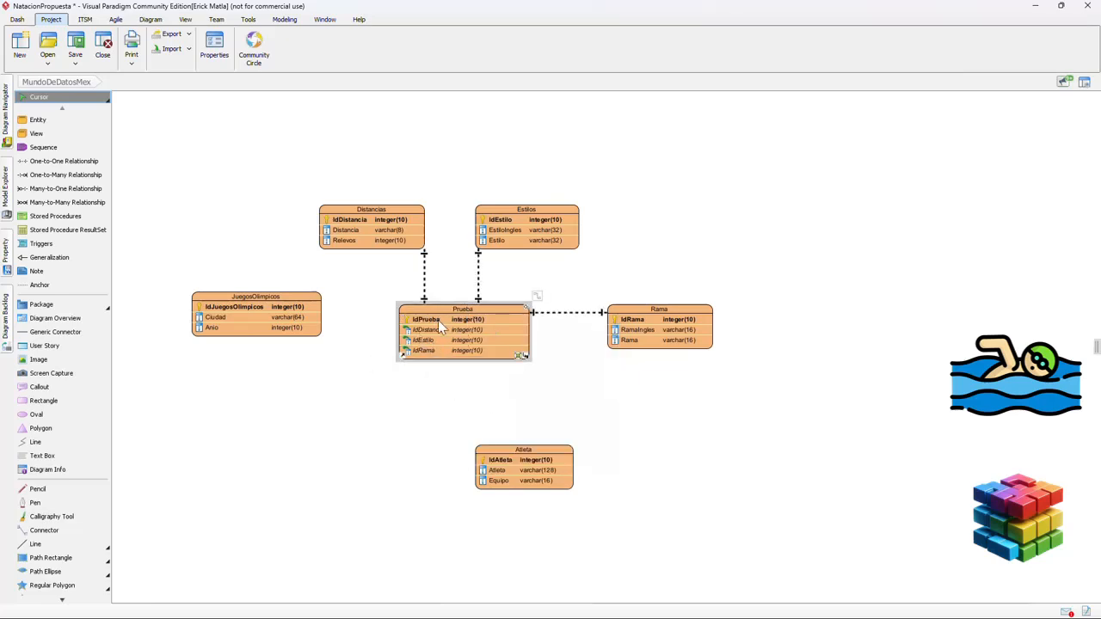
# Examine how Prueba's IdDistancia column refers to the columns of the Distancias entity
pyautogui.click(443, 329)
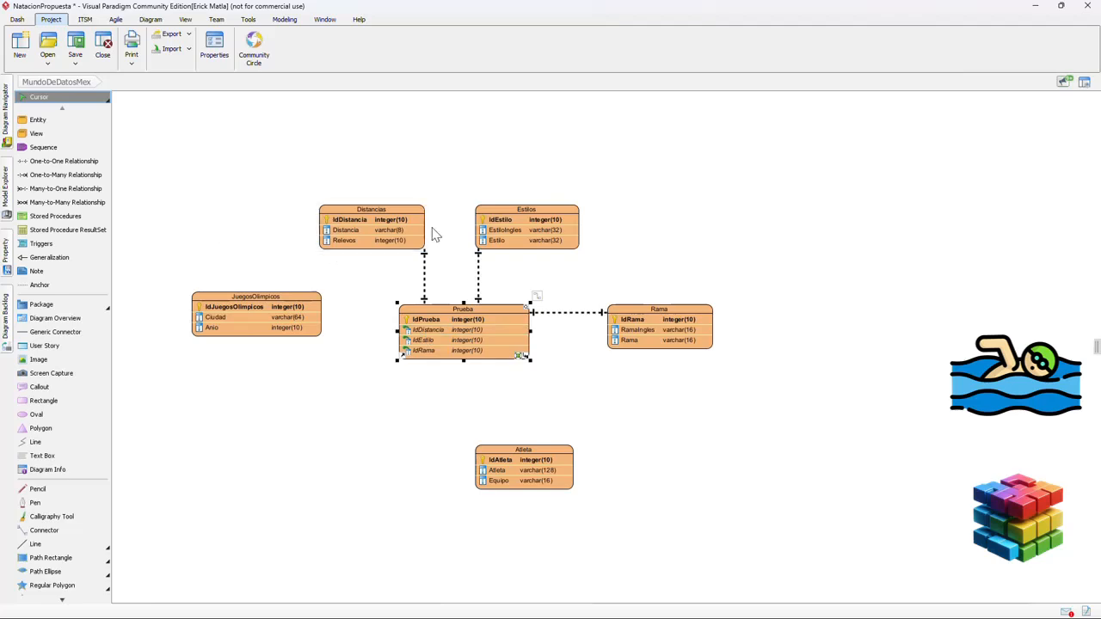
pyautogui.click(423, 332)
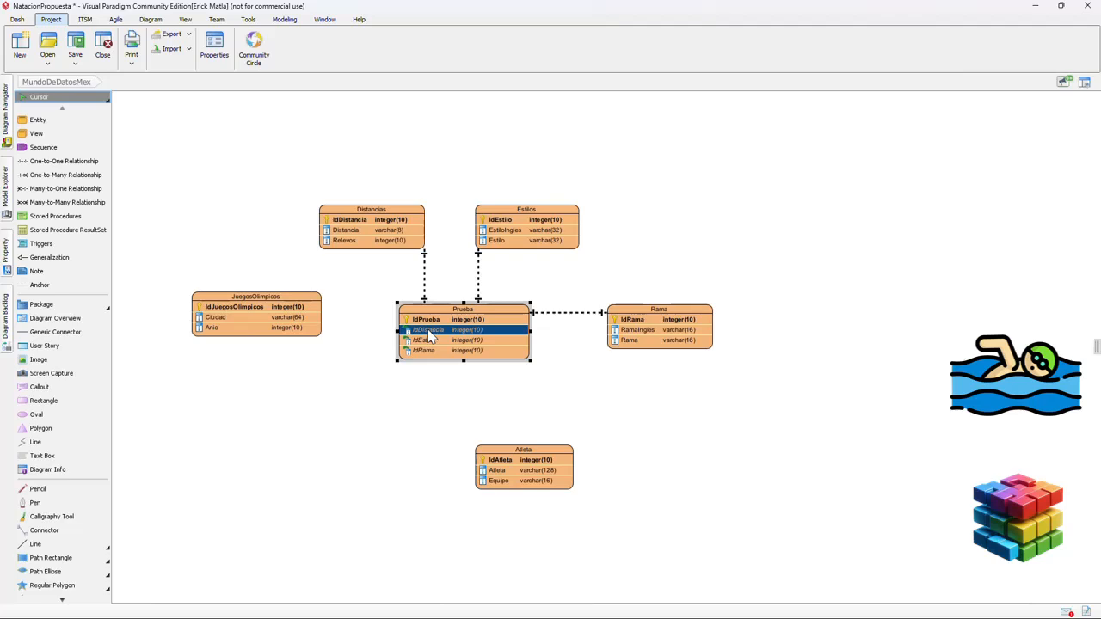
pyautogui.click(397, 224)
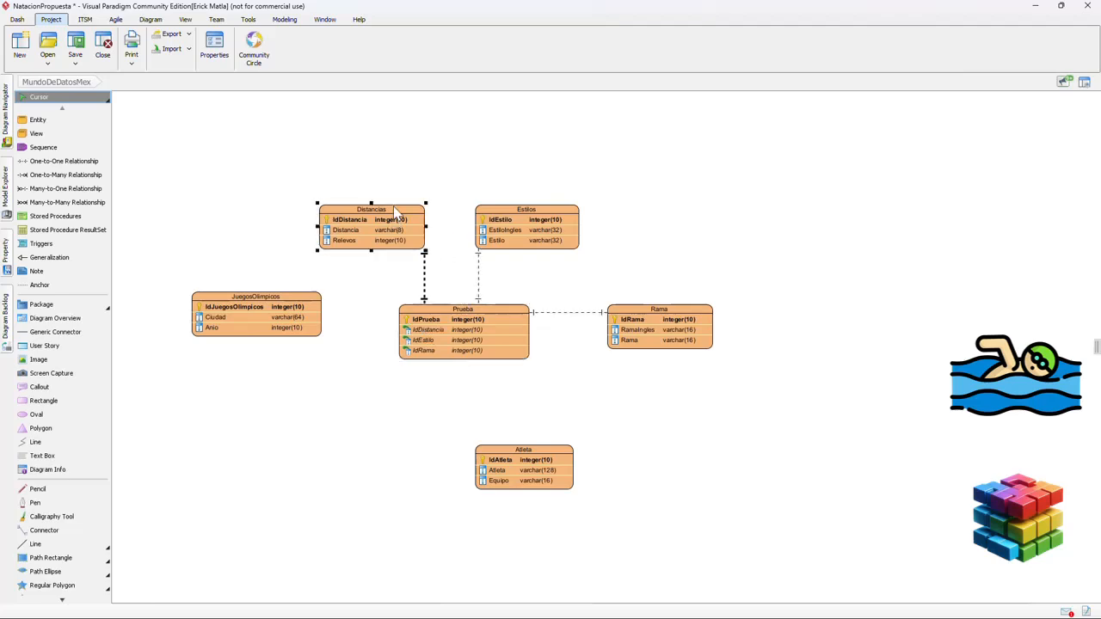
pyautogui.click(371, 230)
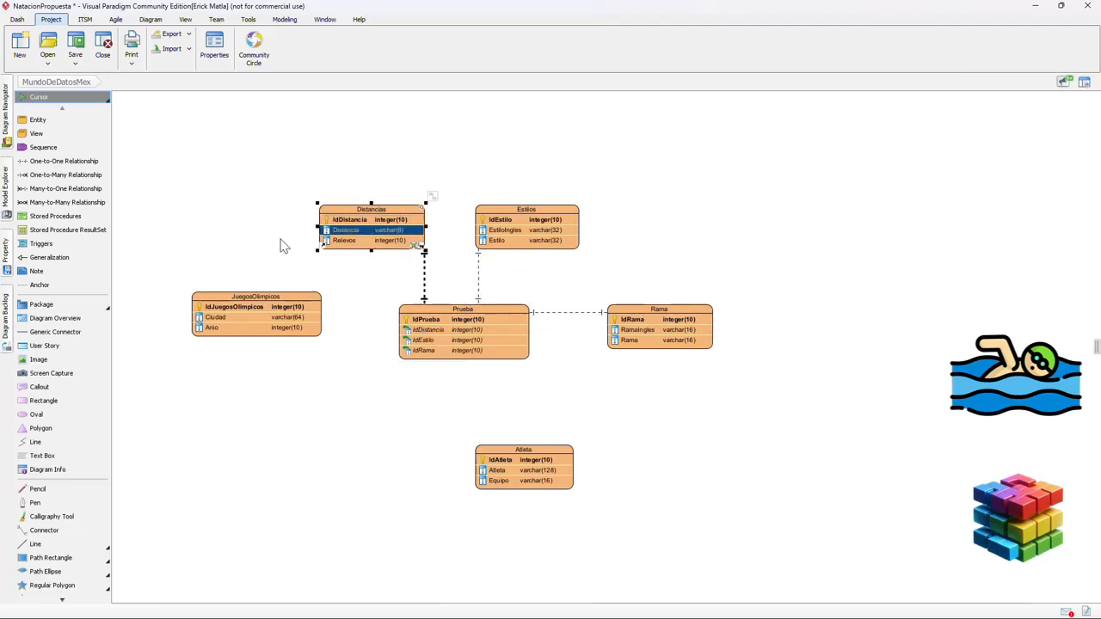
pyautogui.click(314, 402)
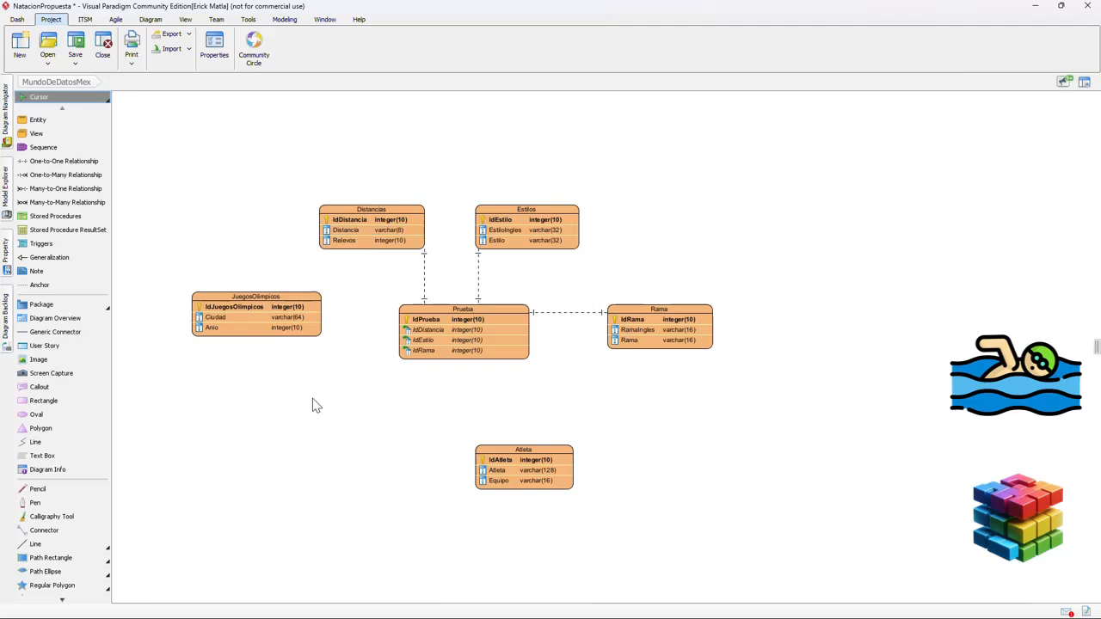
# Add a Competencias entity below JuegosOlimpicos and give it the integer column IdCompetencia
pyautogui.click(51, 121)
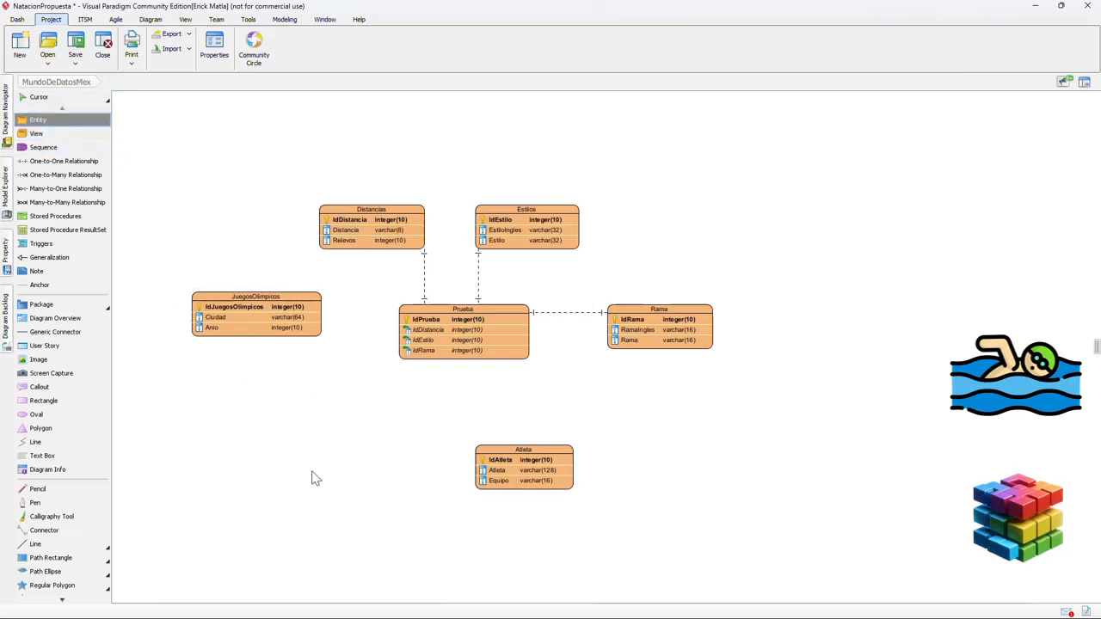
pyautogui.click(268, 415)
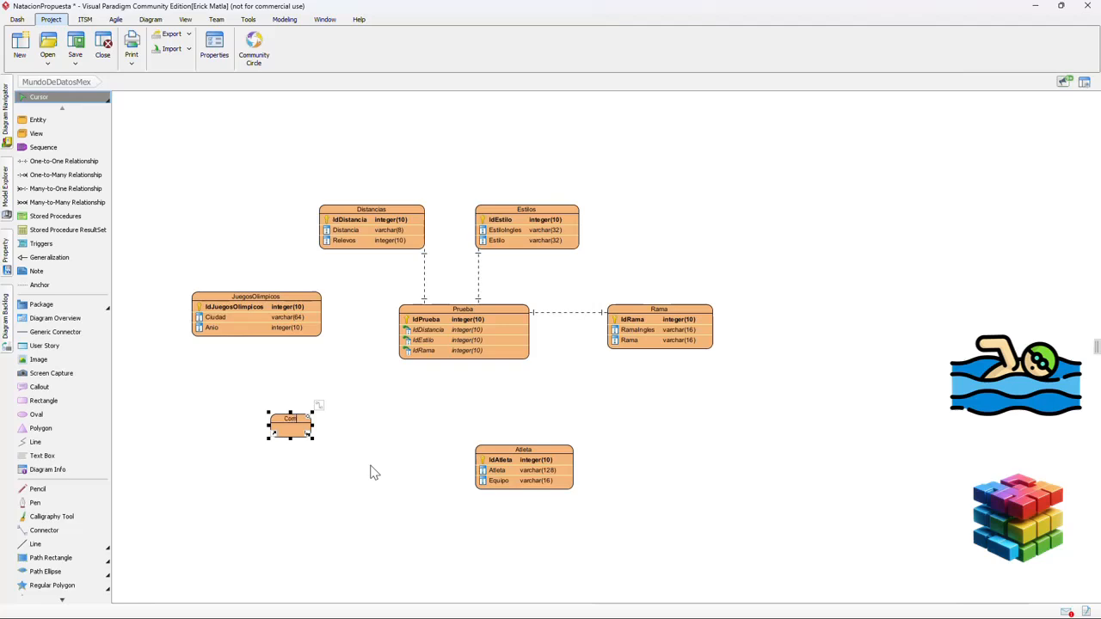
pyautogui.write('Competencias')
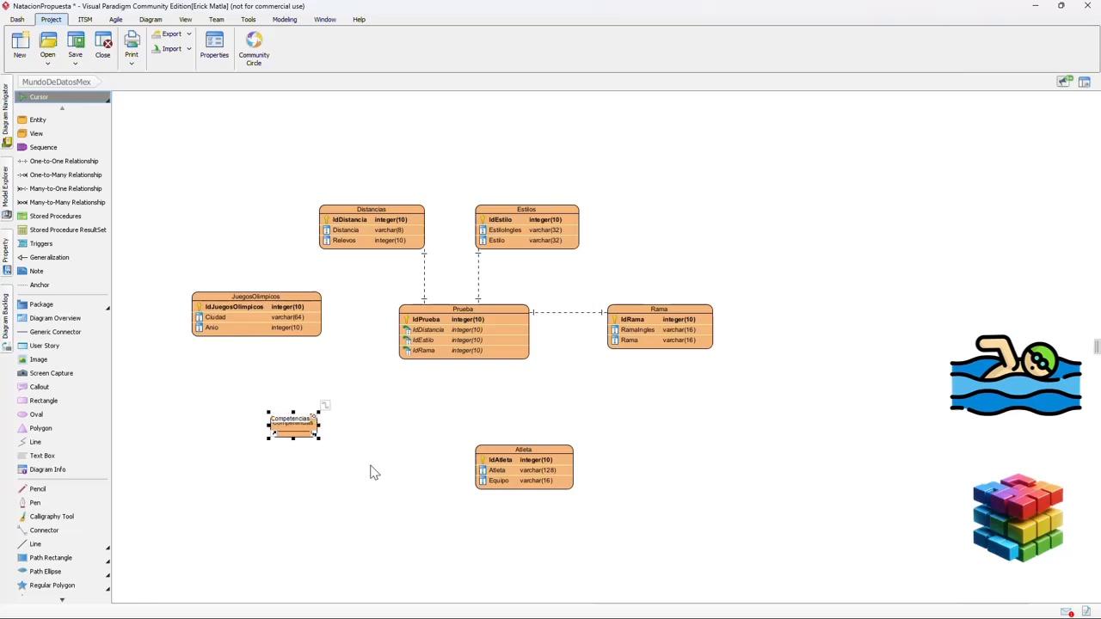
pyautogui.rightClick(286, 440)
pyautogui.click(323, 329)
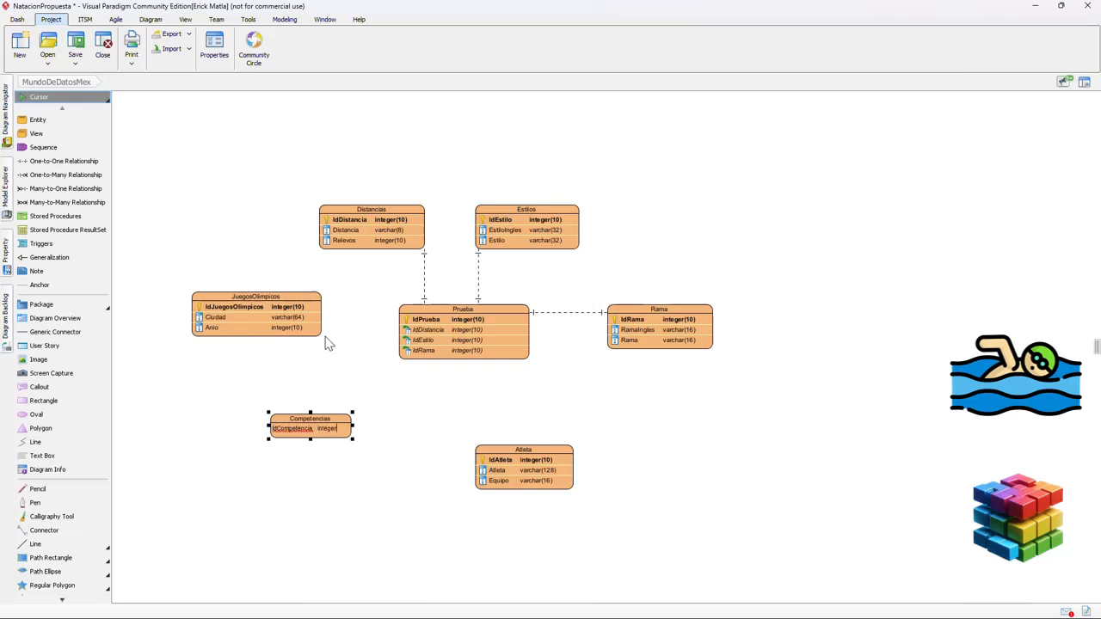
pyautogui.press('Return')
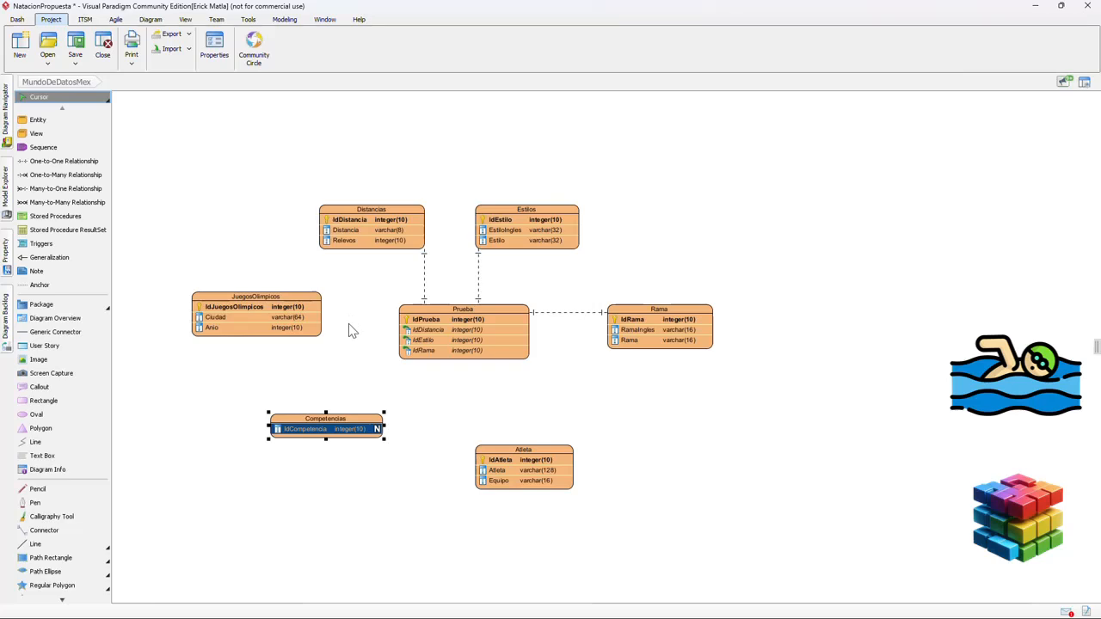
pyautogui.click(351, 355)
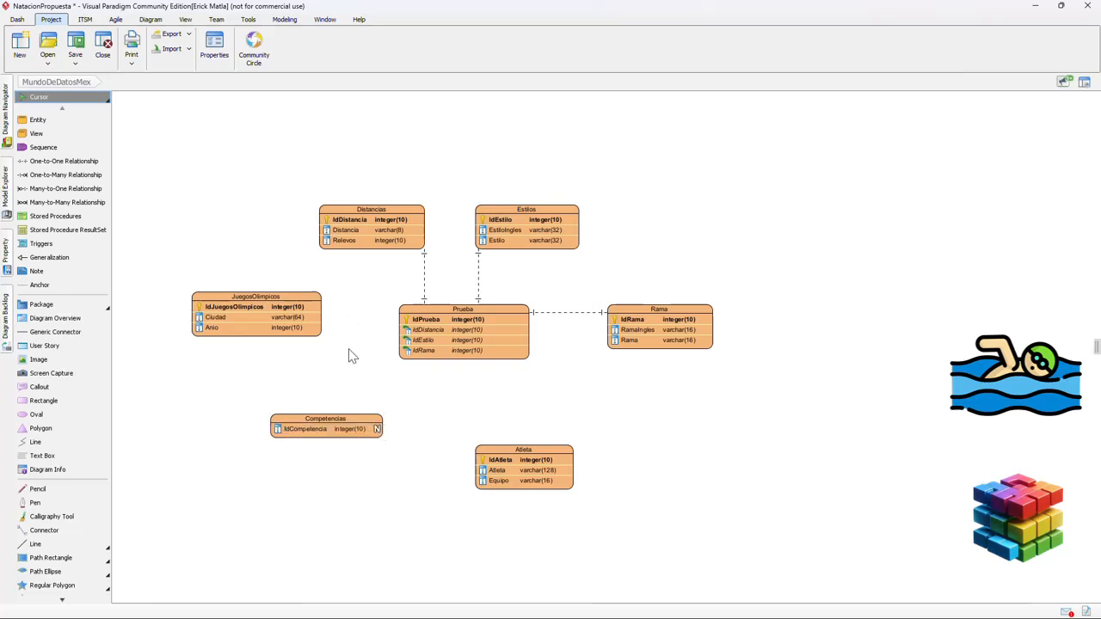
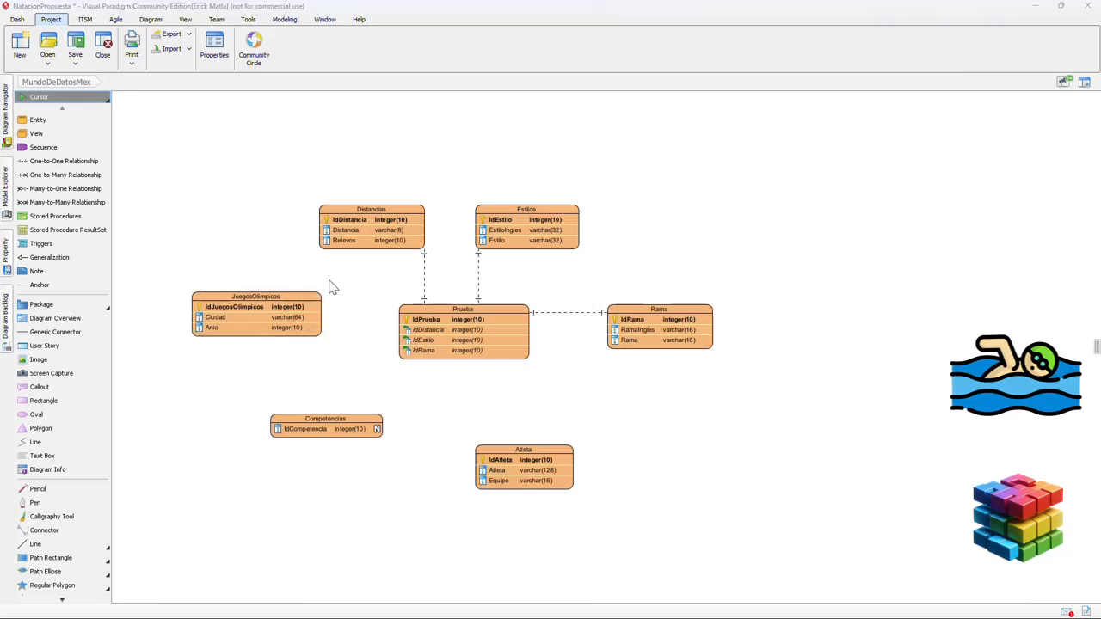
# Create a one-to-one relationship from JuegosOlimpicos to the existing Competencias entity with a default foreign key column
pyautogui.click(329, 281)
pyautogui.click(344, 309)
pyautogui.write('competencias')
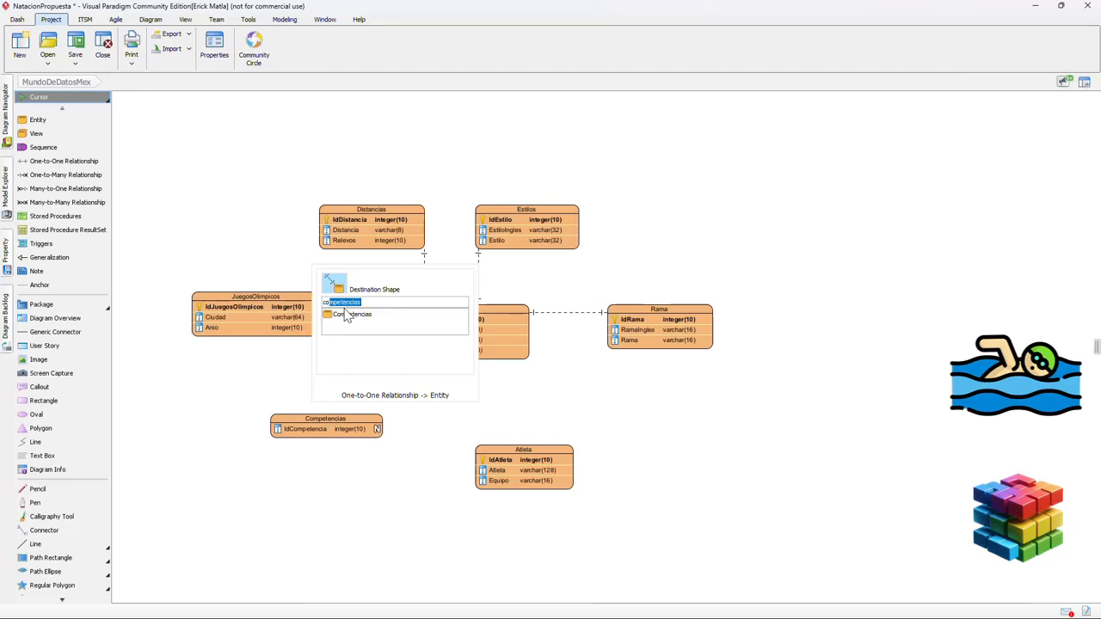
pyautogui.click(350, 314)
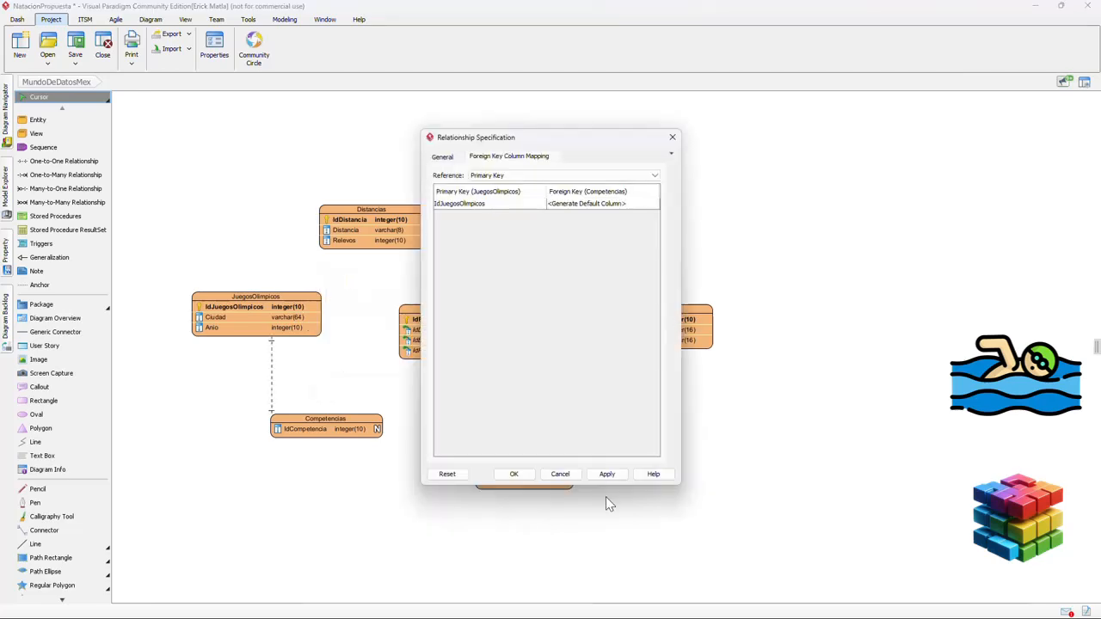
# Try a one-to-one relationship from Prueba to Prueba itself and undo it
pyautogui.click(461, 319)
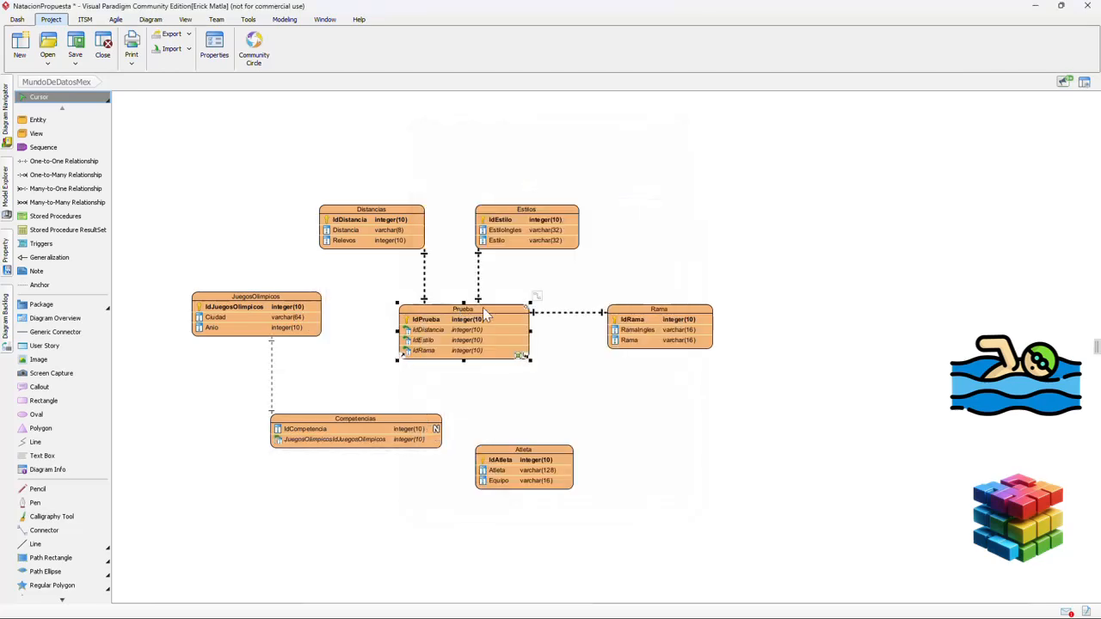
pyautogui.click(537, 299)
pyautogui.click(544, 327)
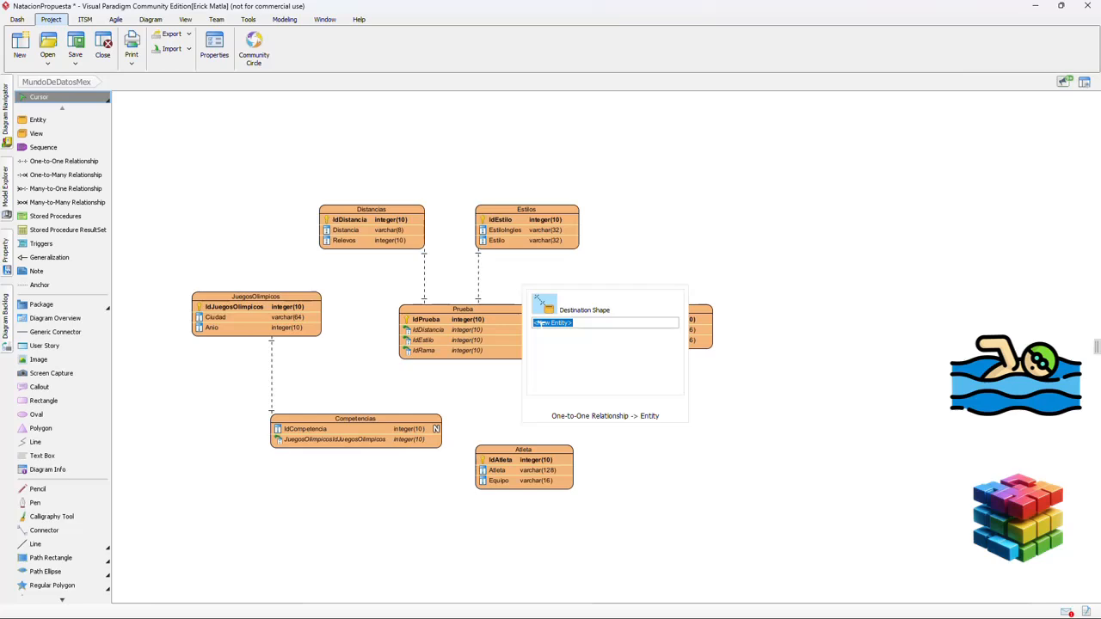
pyautogui.write('prub')
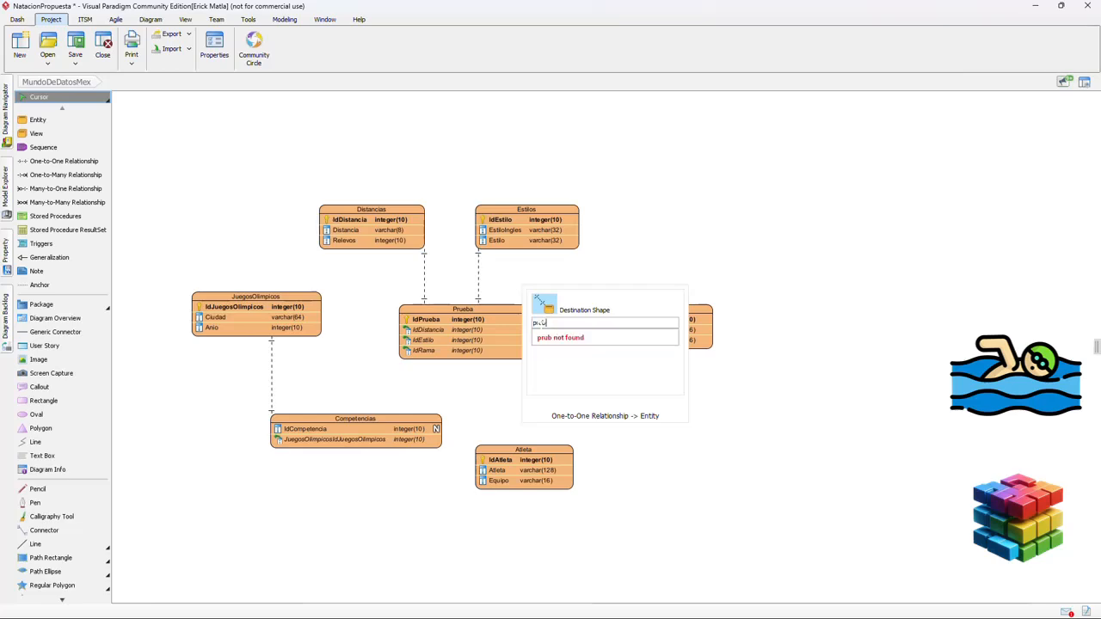
pyautogui.press('BackSpace')
pyautogui.write('eba')
pyautogui.press('Return')
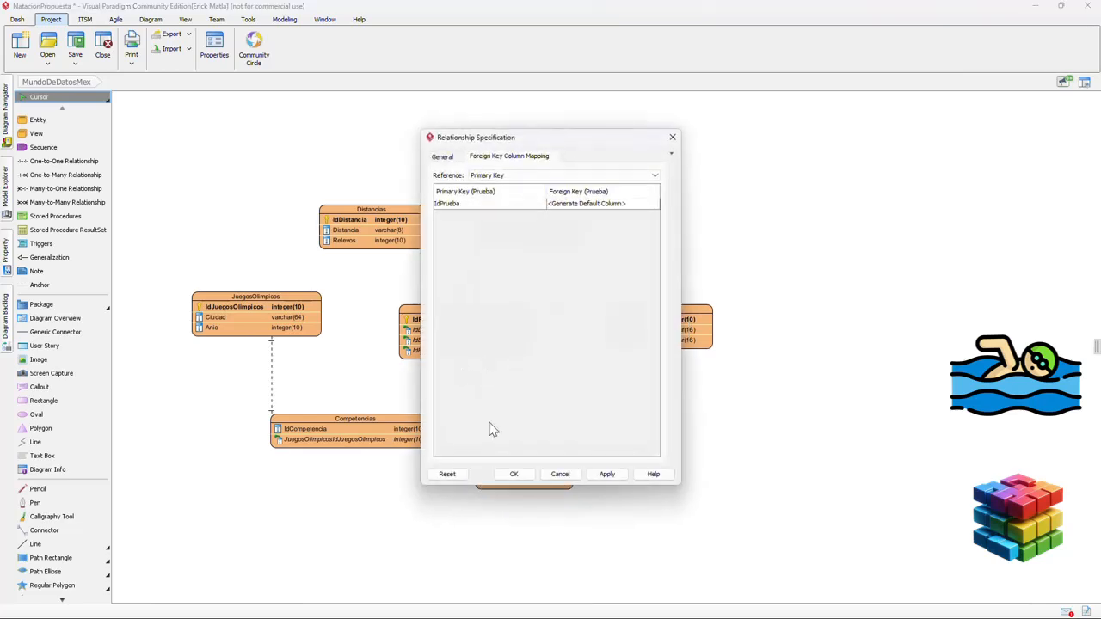
pyautogui.click(511, 471)
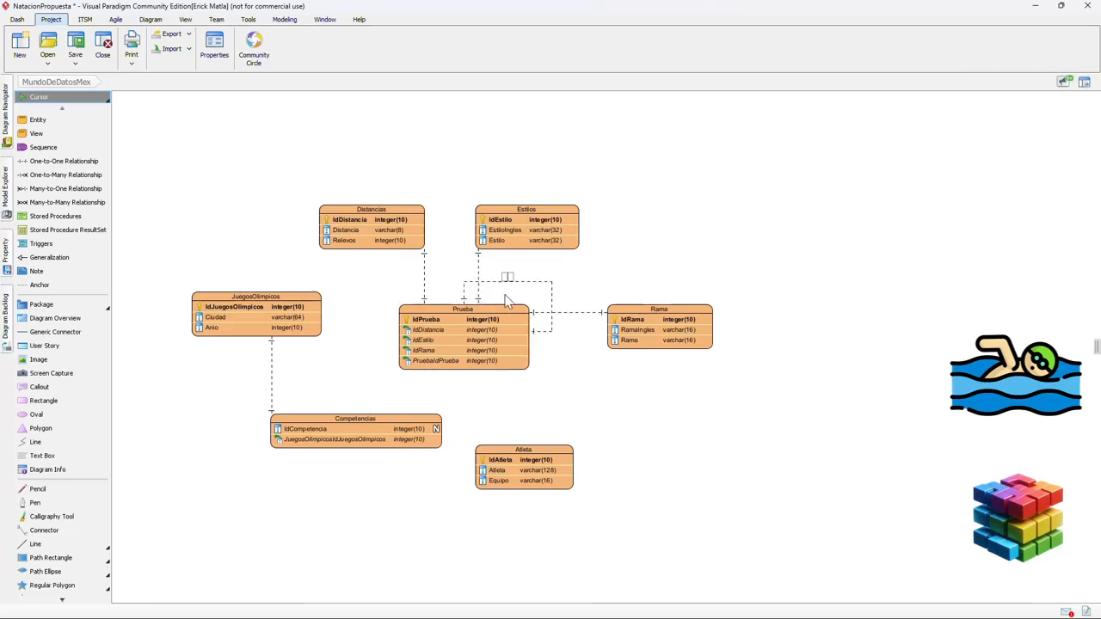
pyautogui.hotkey('ctrl', 'z')
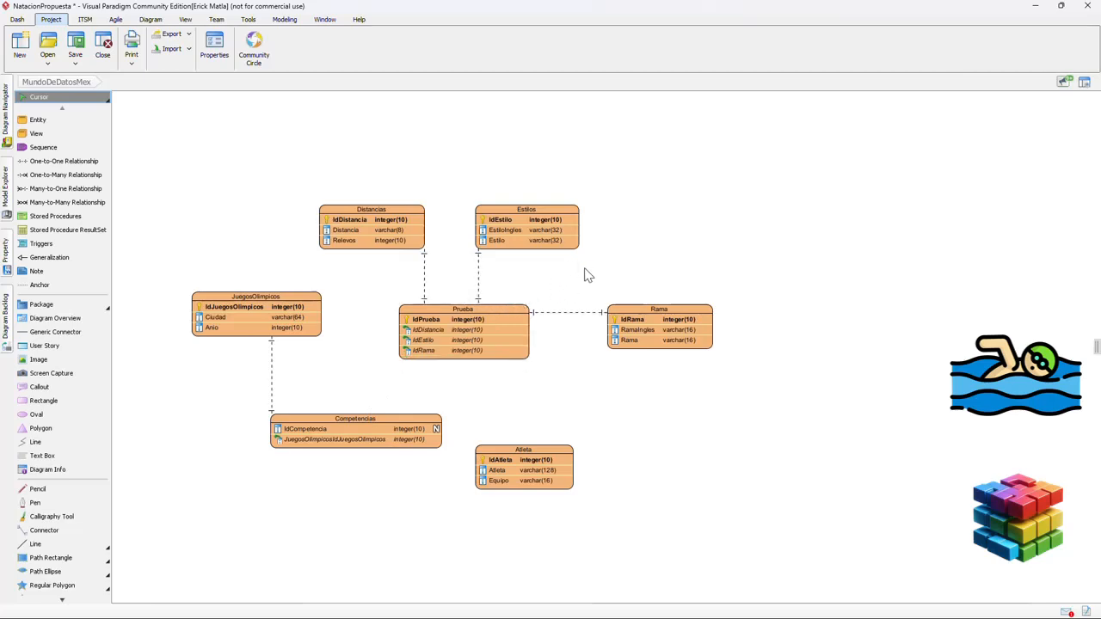
# Create a one-to-one relationship from Prueba to the existing Competencias entity with a default foreign key column
pyautogui.click(505, 323)
pyautogui.click(537, 299)
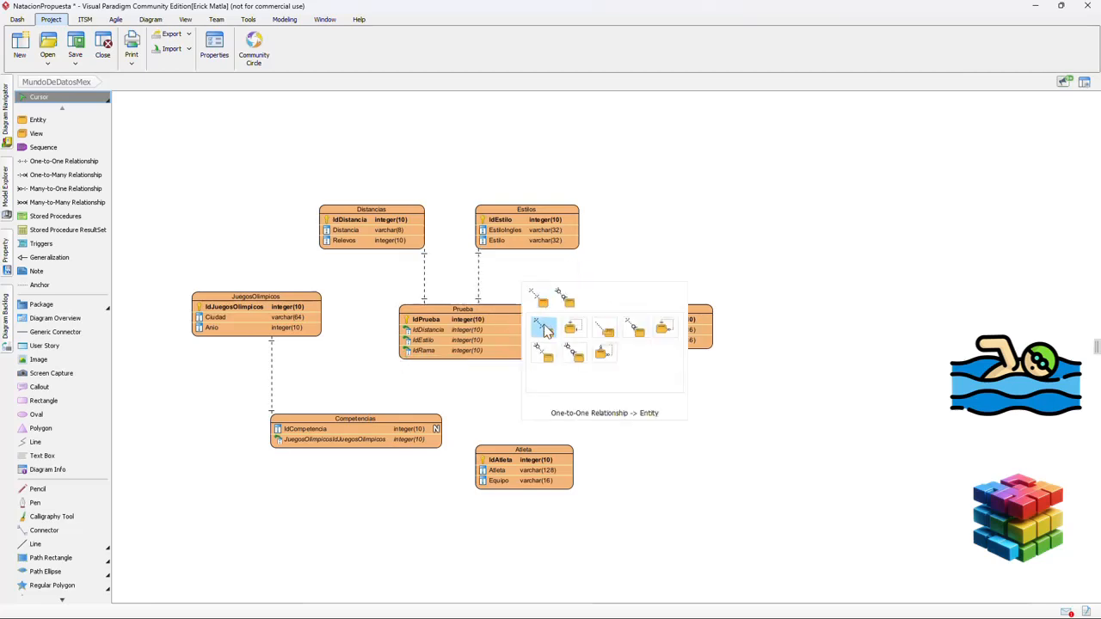
pyautogui.click(546, 325)
pyautogui.write('competencias')
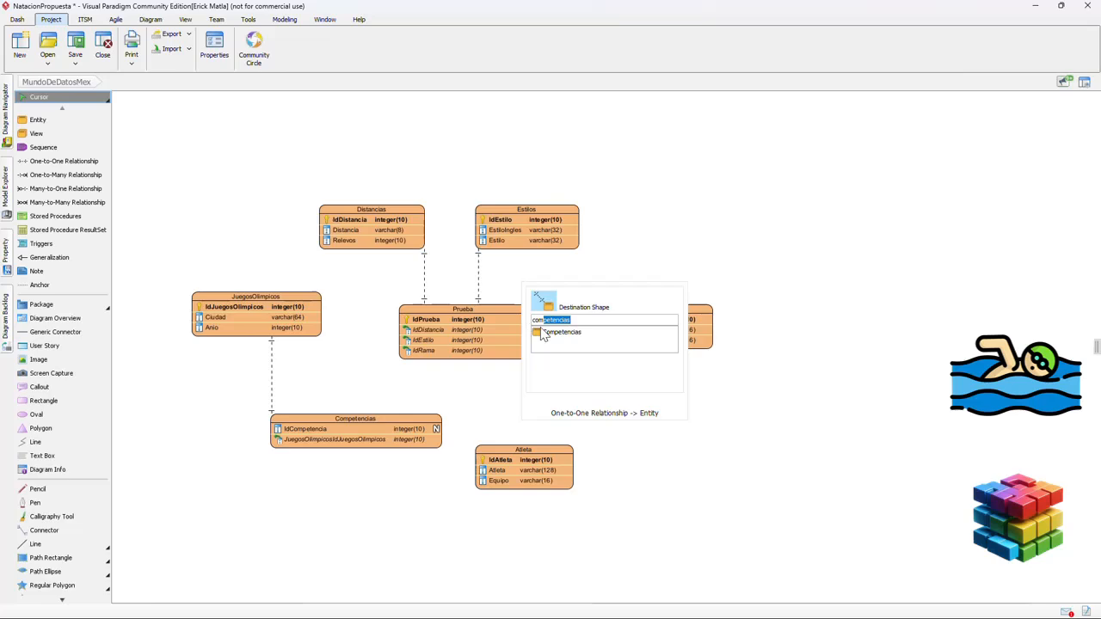
pyautogui.press('Return')
pyautogui.click(511, 472)
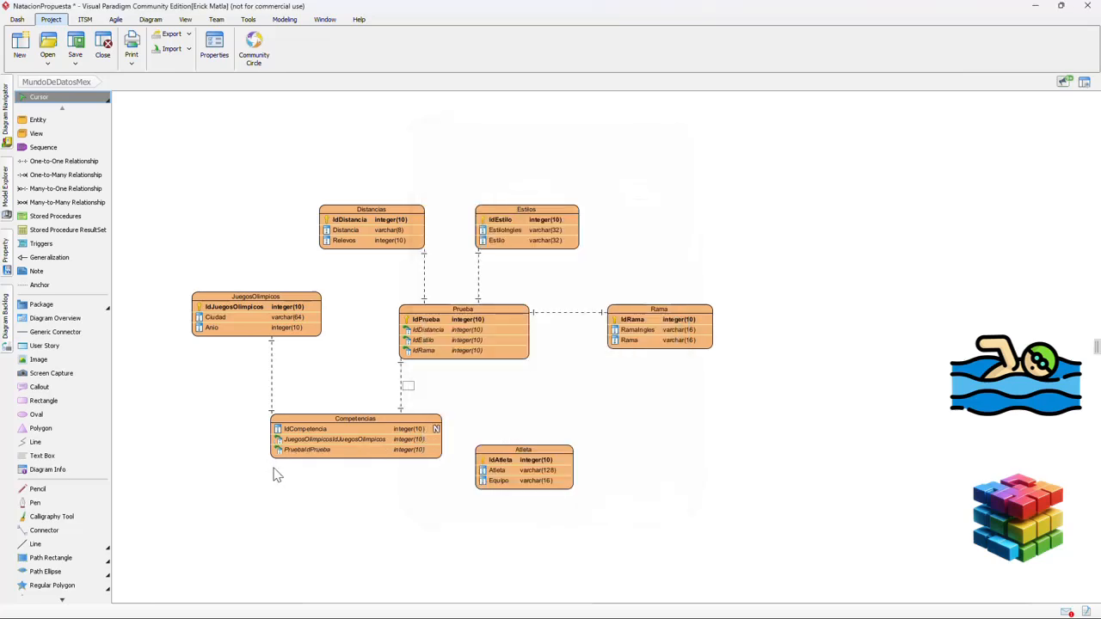
# Rename the Competencias foreign key column that references JuegosOlimpicos as IdJuegosOlimpicos
pyautogui.click(325, 447)
pyautogui.doubleClick(324, 440)
pyautogui.press('Home')
pyautogui.press('Delete')
pyautogui.press('Delete')
pyautogui.press('Delete')
pyautogui.press('Delete')
pyautogui.press('Delete')
pyautogui.press('Delete')
pyautogui.press('Delete')
pyautogui.press('Delete')
pyautogui.press('Delete')
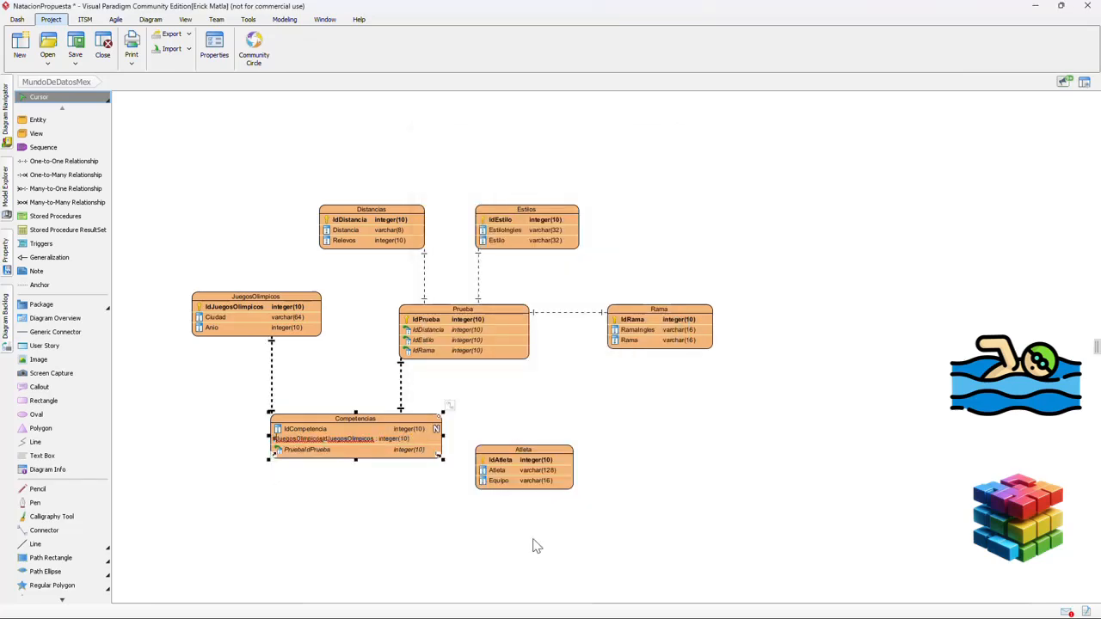
pyautogui.press('Delete')
pyautogui.press('Delete')
pyautogui.press('Delete')
pyautogui.press('Delete')
pyautogui.press('Delete')
pyautogui.press('Delete')
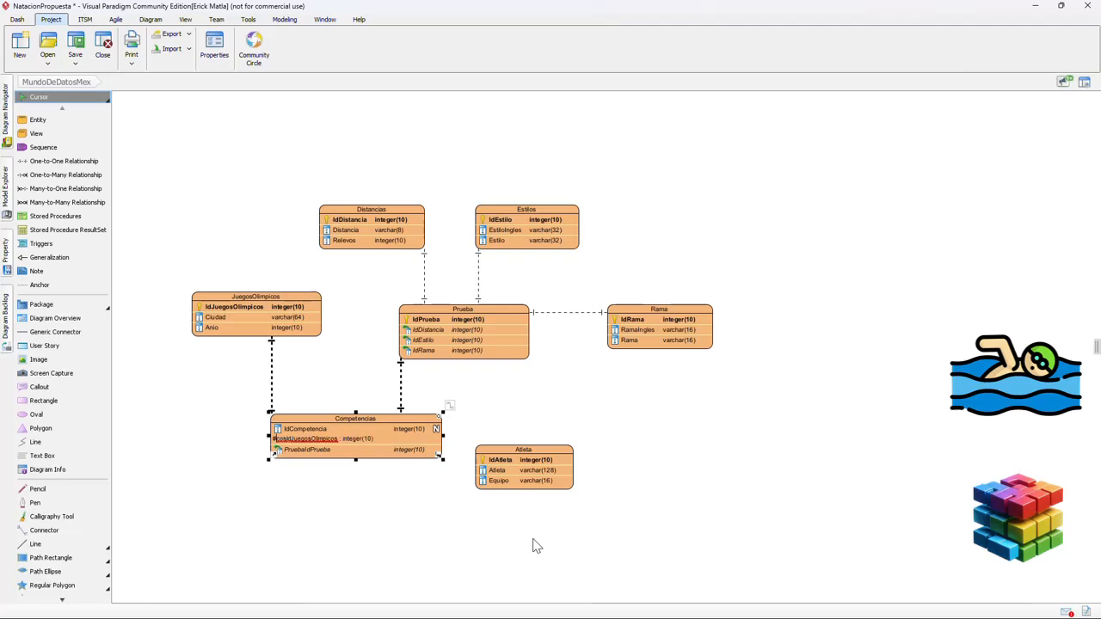
pyautogui.press('Return')
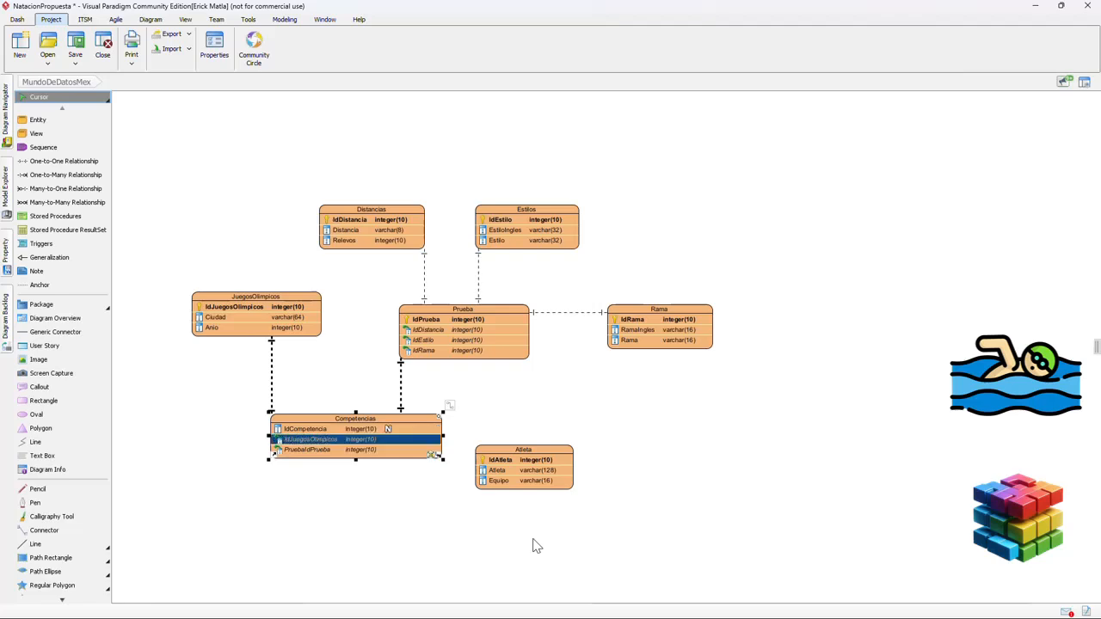
# Rename the Competencias foreign key column that references Prueba as IdPrueba
pyautogui.click(323, 450)
pyautogui.click(323, 450)
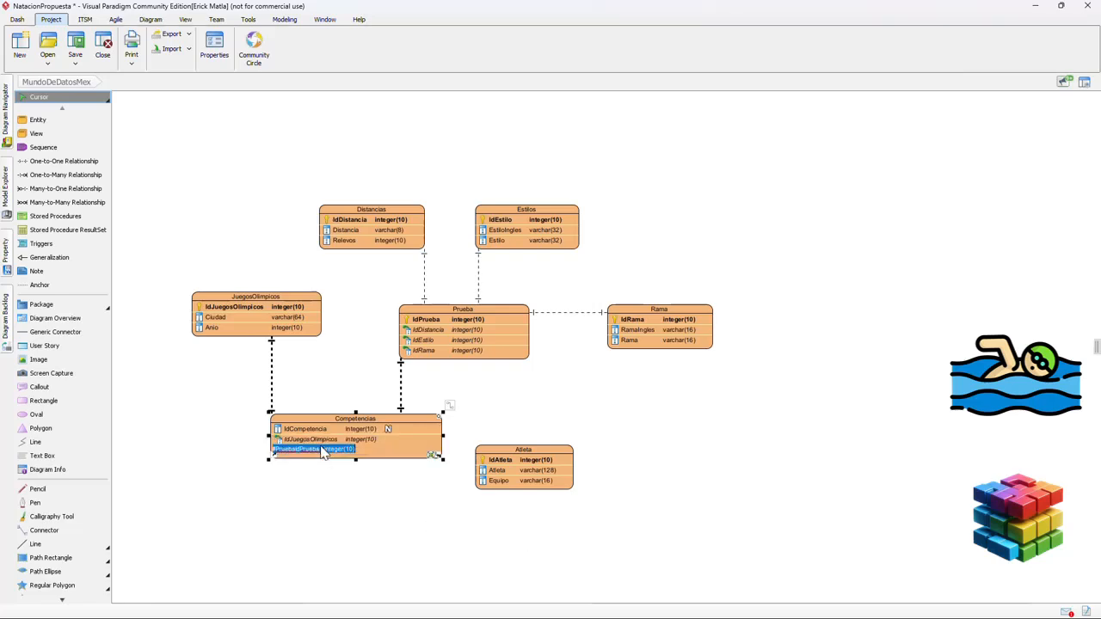
pyautogui.press('Delete')
pyautogui.press('Delete')
pyautogui.press('Delete')
pyautogui.press('Delete')
pyautogui.press('Delete')
pyautogui.press('Delete')
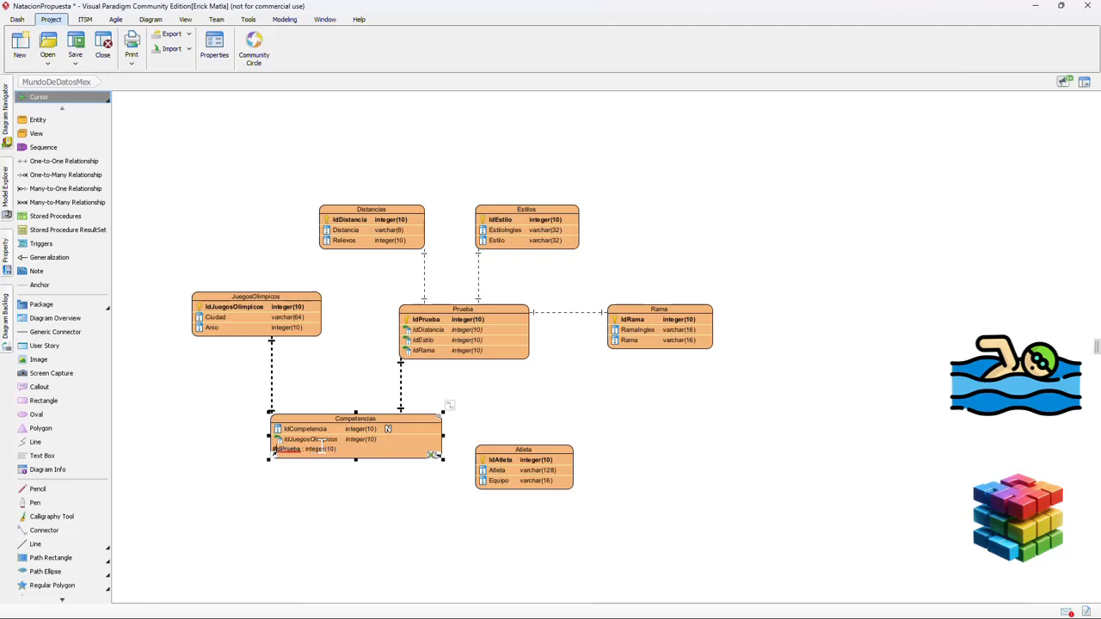
pyautogui.press('Return')
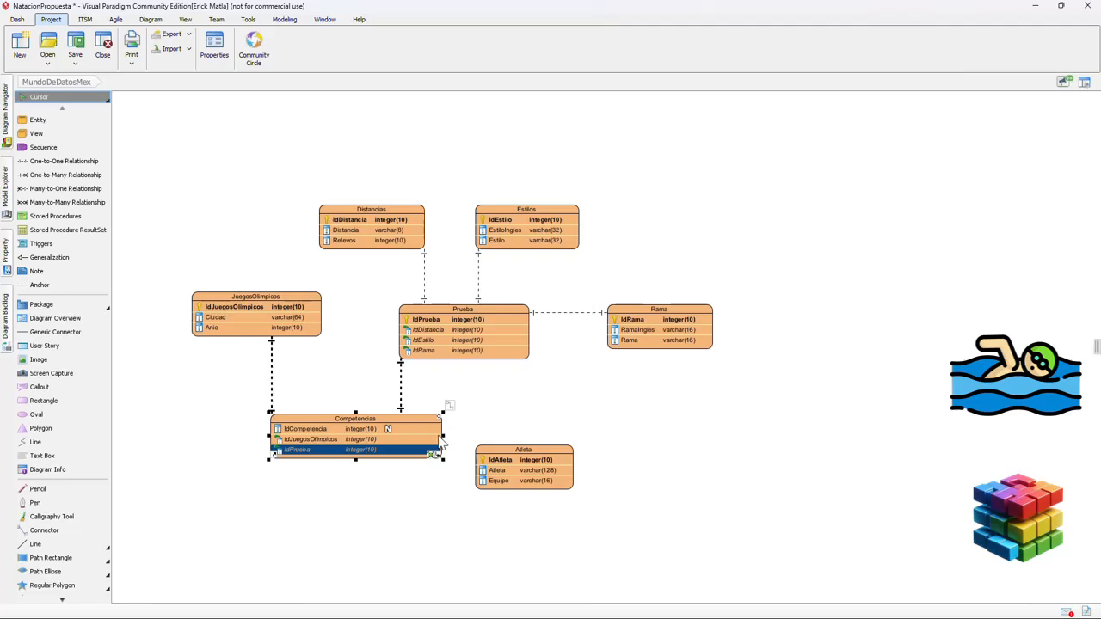
# Narrow the Competencias entity to fit its columns and include IdCompetencia in the primary key
pyautogui.moveTo(444, 437); pyautogui.dragTo(357, 439)
pyautogui.rightClick(361, 429)
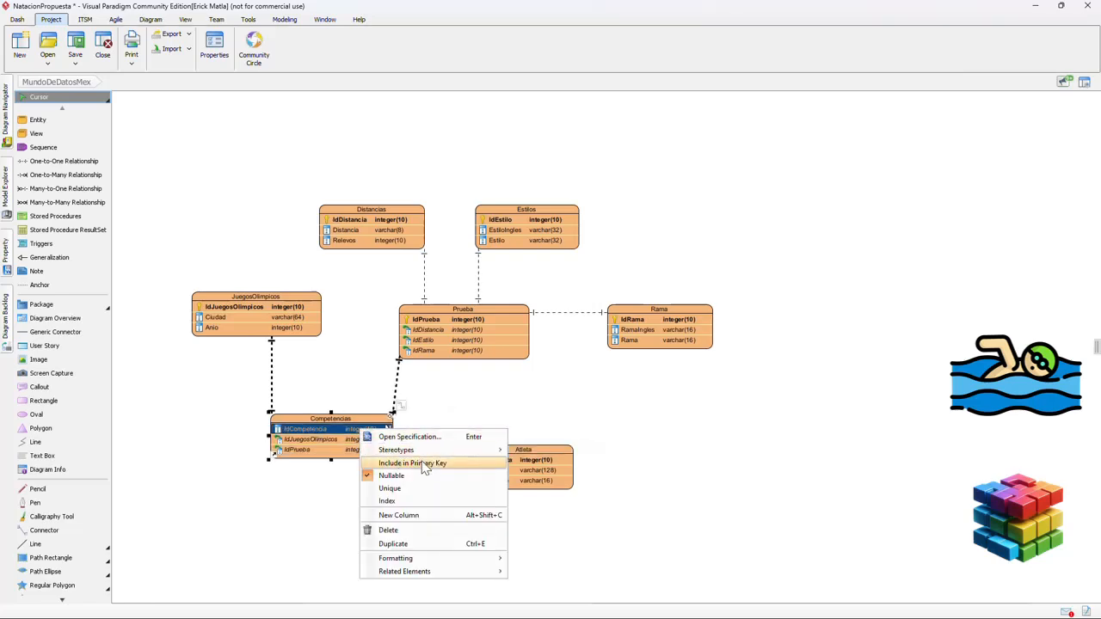
pyautogui.click(424, 464)
pyautogui.click(442, 450)
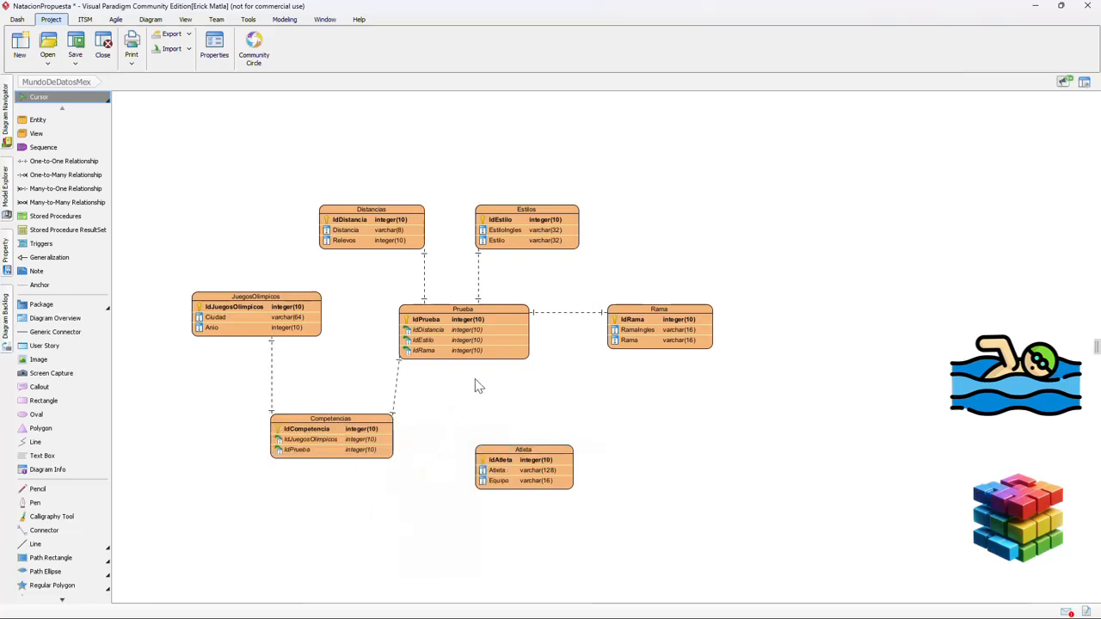
# Move the Atleta entity further right, below Rama, leaving space between it and Competencias
pyautogui.click(479, 308)
pyautogui.click(342, 428)
pyautogui.moveTo(547, 448); pyautogui.dragTo(708, 424)
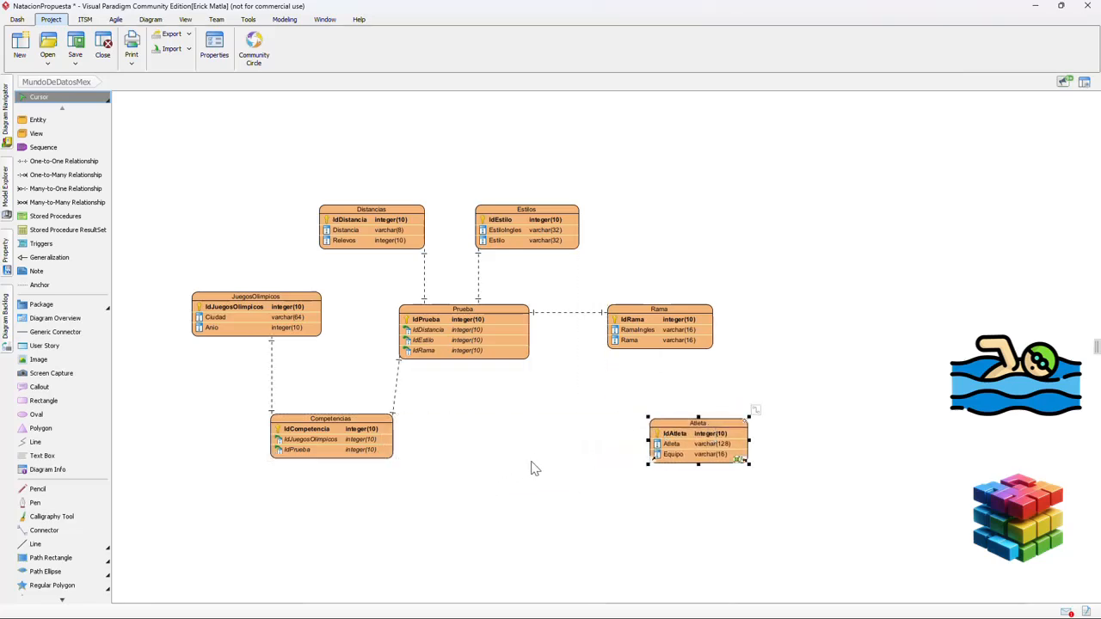
pyautogui.click(449, 350)
pyautogui.click(284, 162)
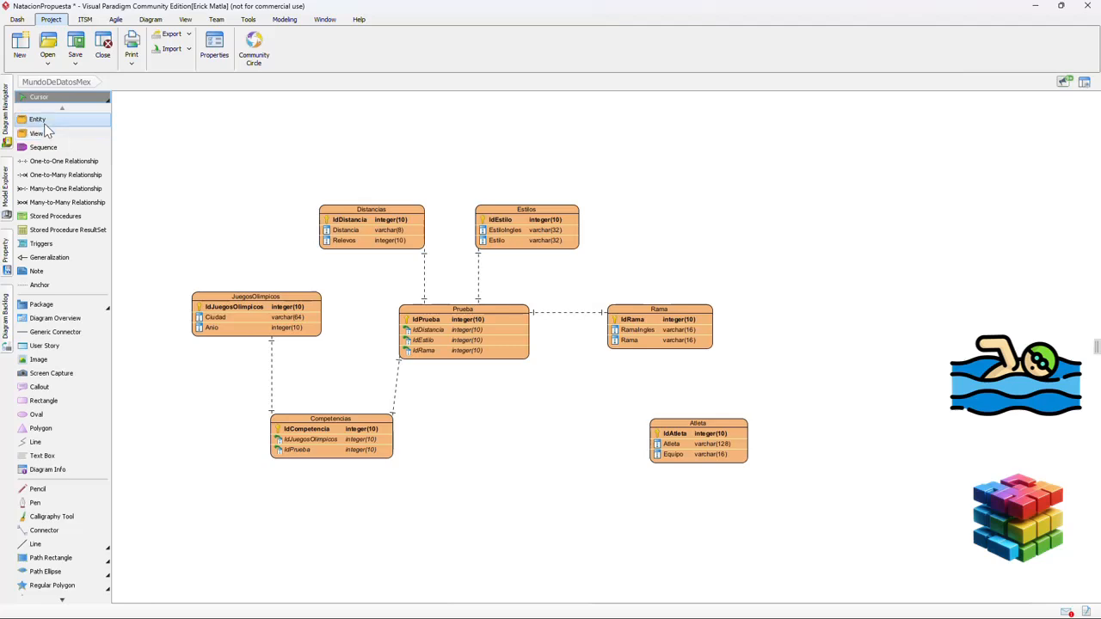
# Add an entity named Competencia_Atleta between Competencias and Atleta
pyautogui.click(45, 124)
pyautogui.click(477, 454)
pyautogui.write('C')
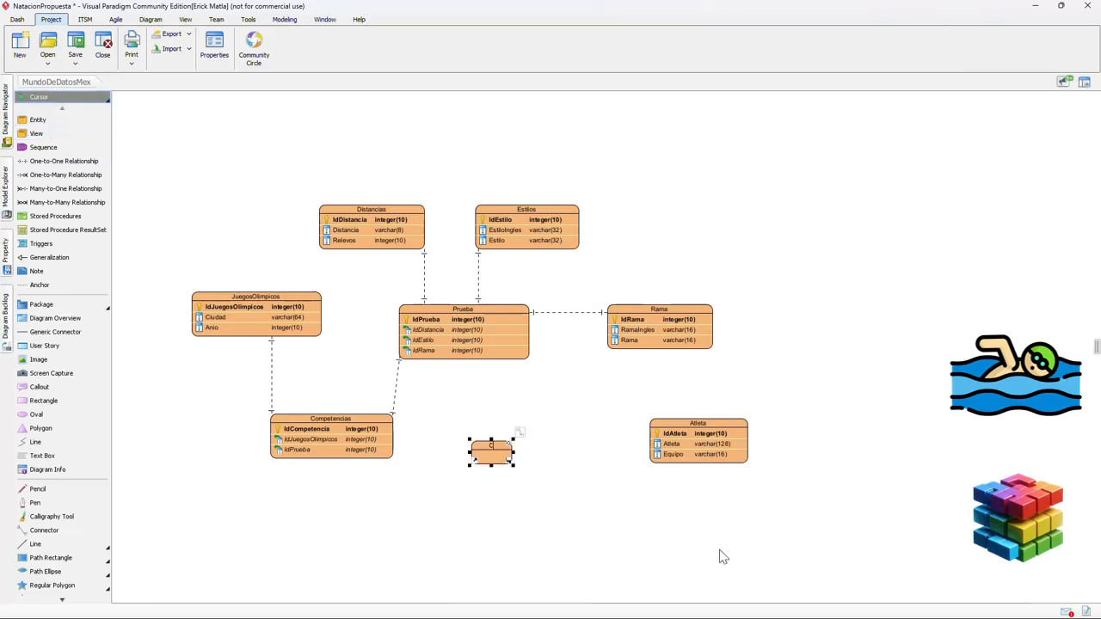
pyautogui.write('ompetencia_Atl')
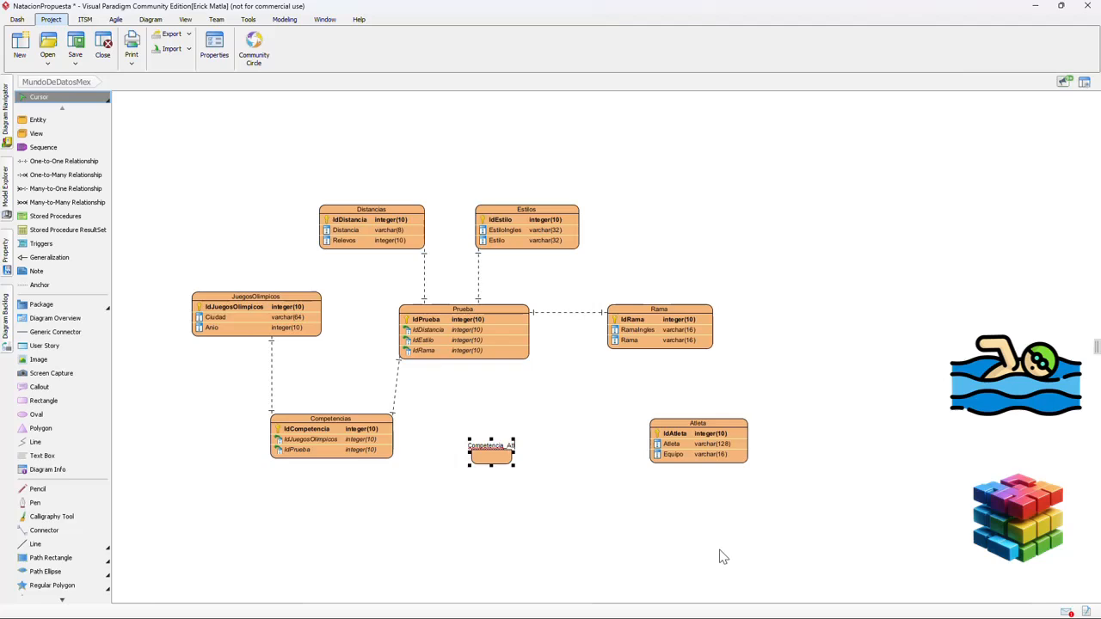
pyautogui.write('eta')
pyautogui.press('Return')
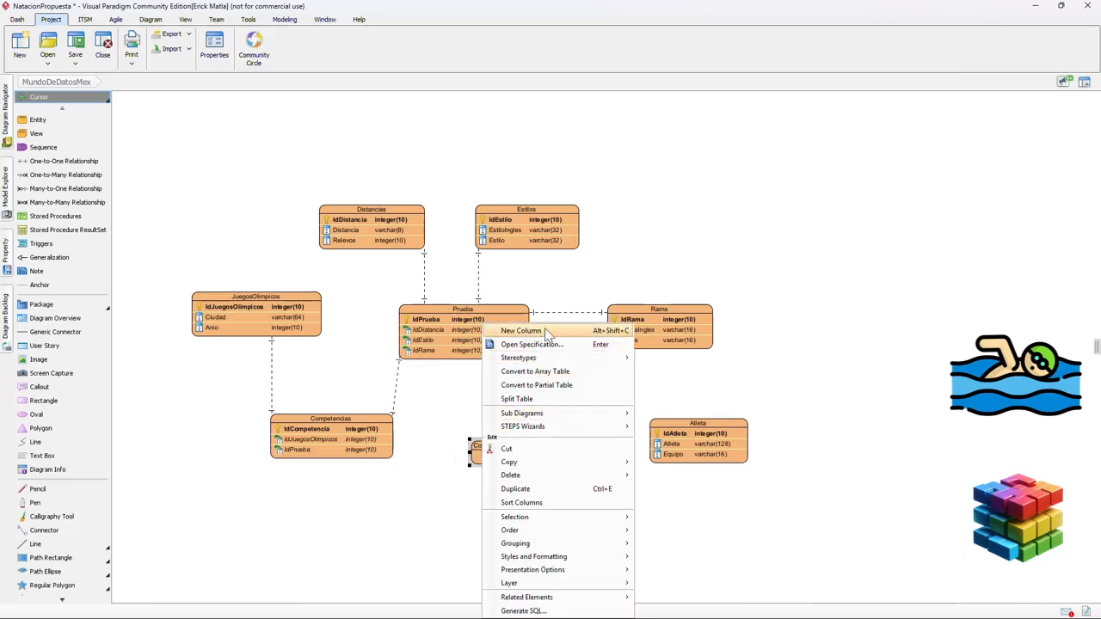
# Add the integer column IdCompetenciaAtleta to Competencia_Atleta and include it in the primary key
pyautogui.click(546, 333)
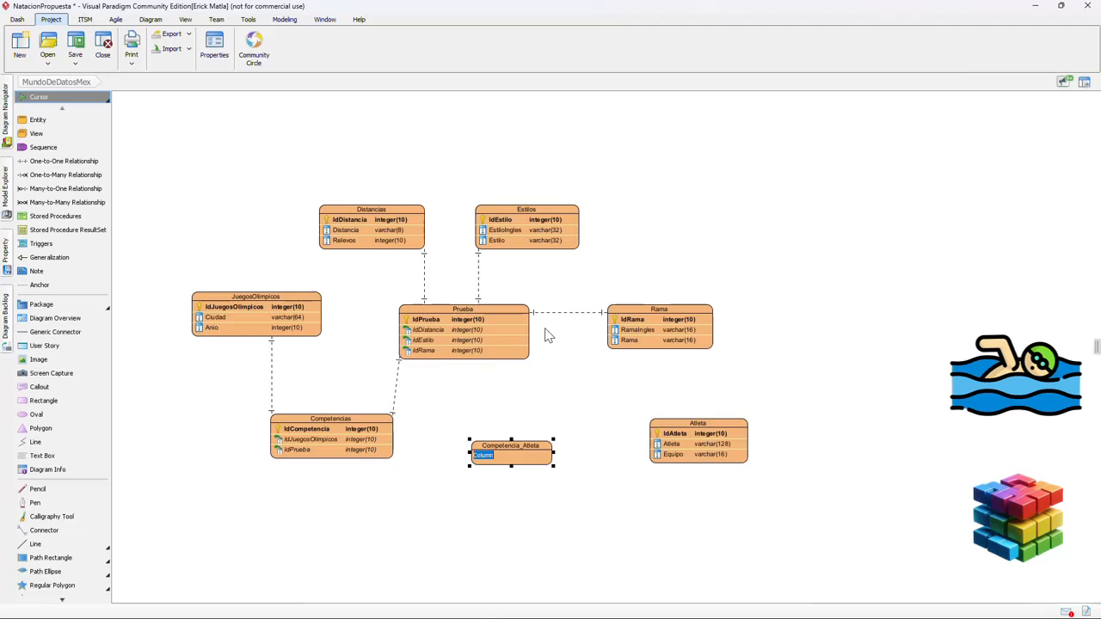
pyautogui.press('BackSpace')
pyautogui.write('IdCompetenciaAtleta')
pyautogui.press('Return')
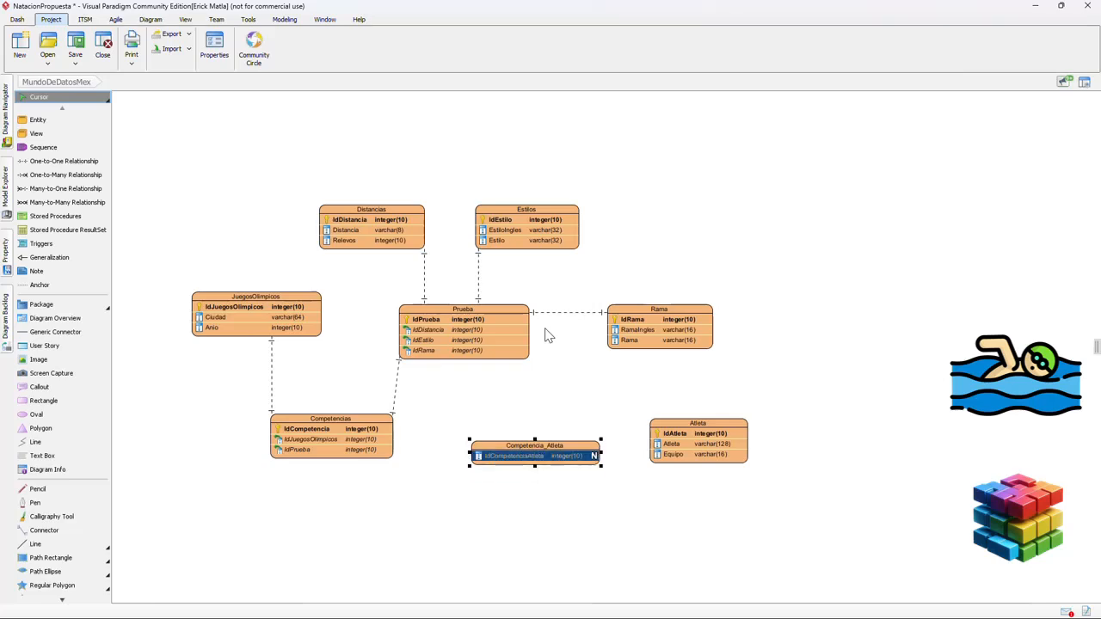
pyautogui.rightClick(563, 462)
pyautogui.click(602, 487)
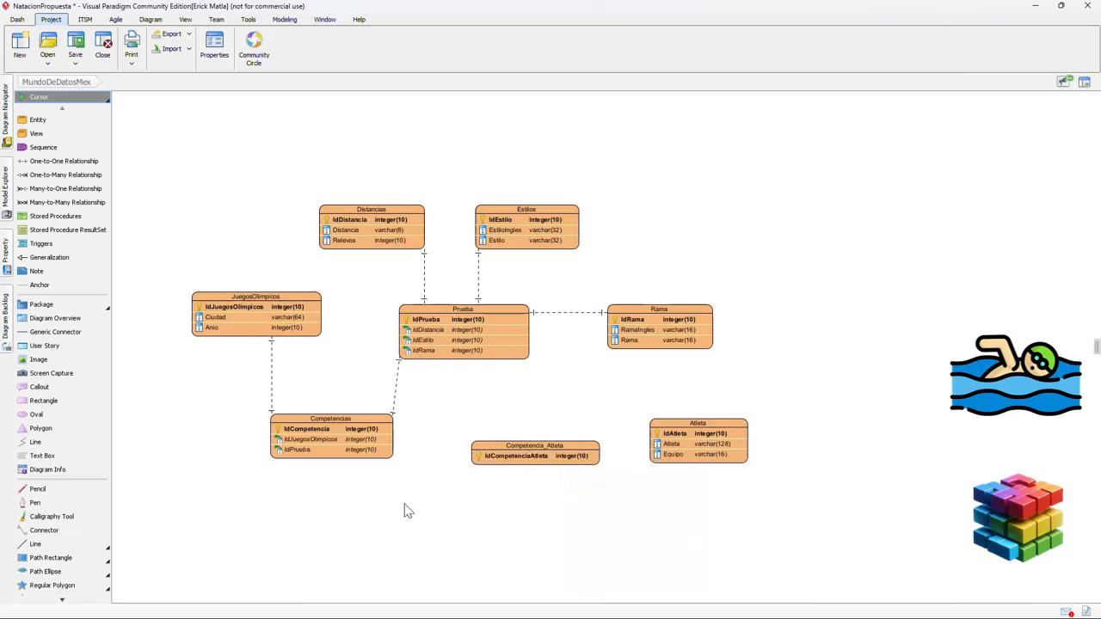
# Create a one-to-one relationship from Atleta to the existing Competencia_Atleta entity with a default foreign key column
pyautogui.click(698, 423)
pyautogui.click(755, 411)
pyautogui.click(753, 444)
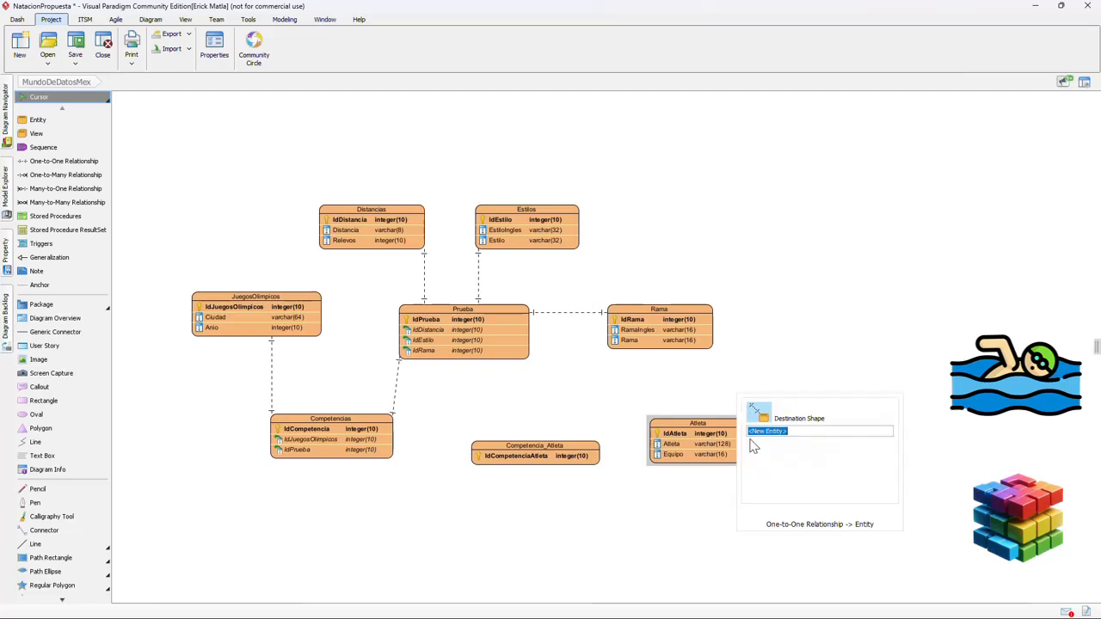
pyautogui.write('competencia_Atleta')
pyautogui.click(753, 443)
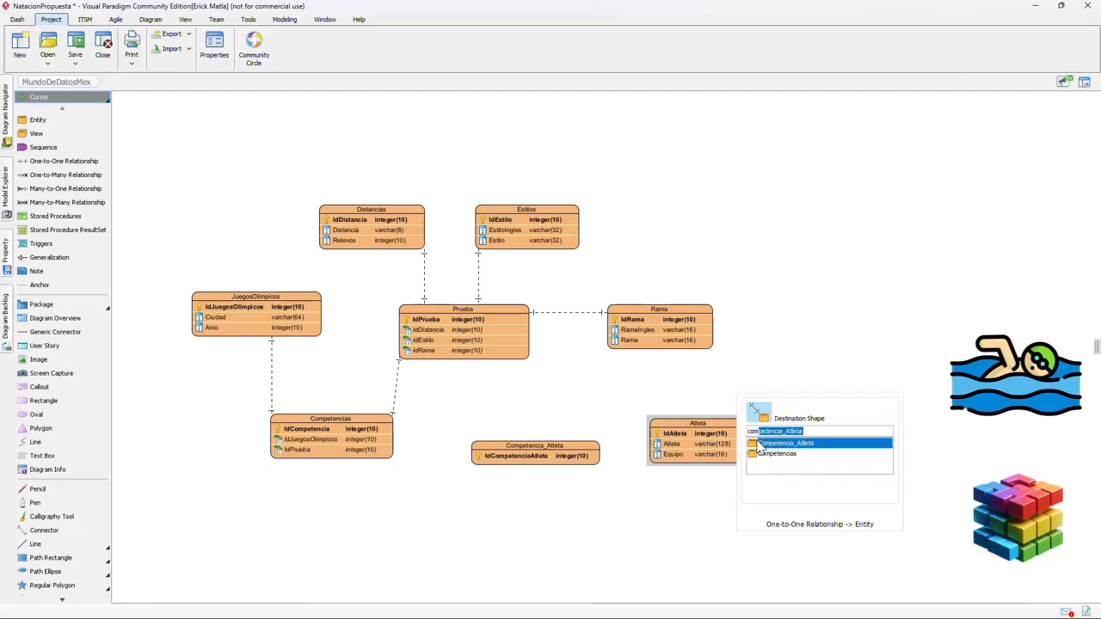
pyautogui.click(514, 474)
# Create a one-to-one relationship from Competencias to the existing Competencia_Atleta entity with a default foreign key column
pyautogui.click(342, 421)
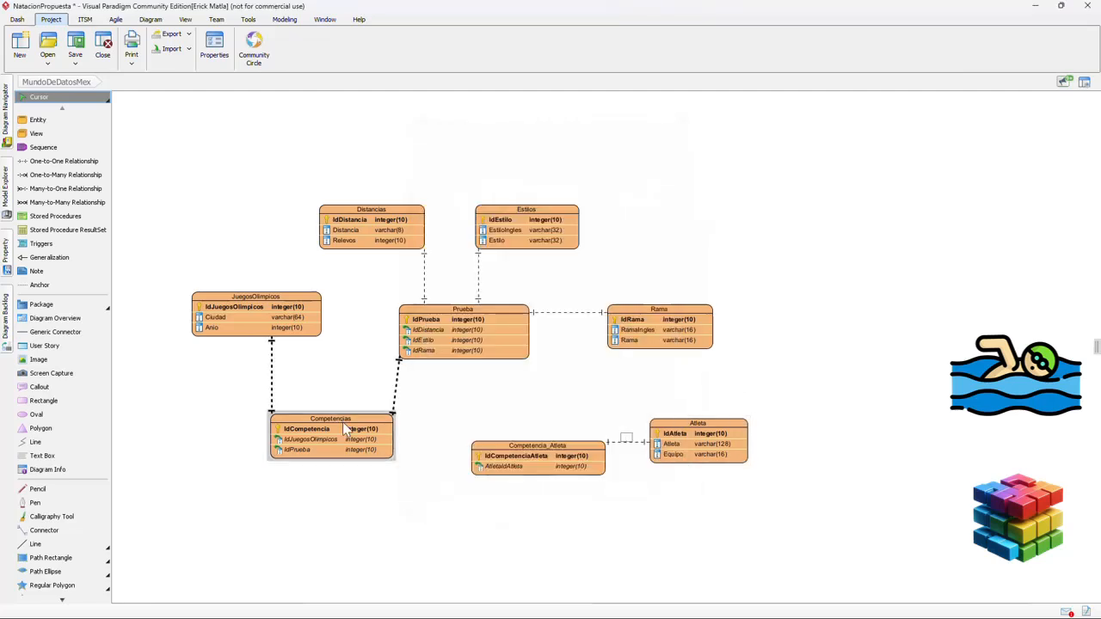
pyautogui.click(402, 406)
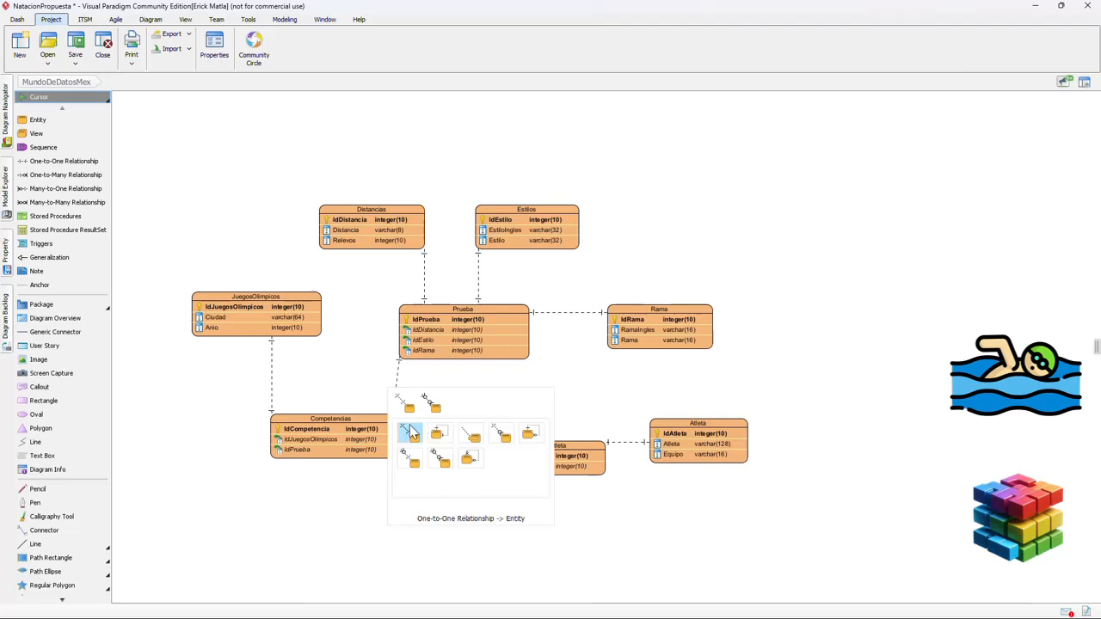
pyautogui.click(409, 432)
pyautogui.write('competencia_Atleta')
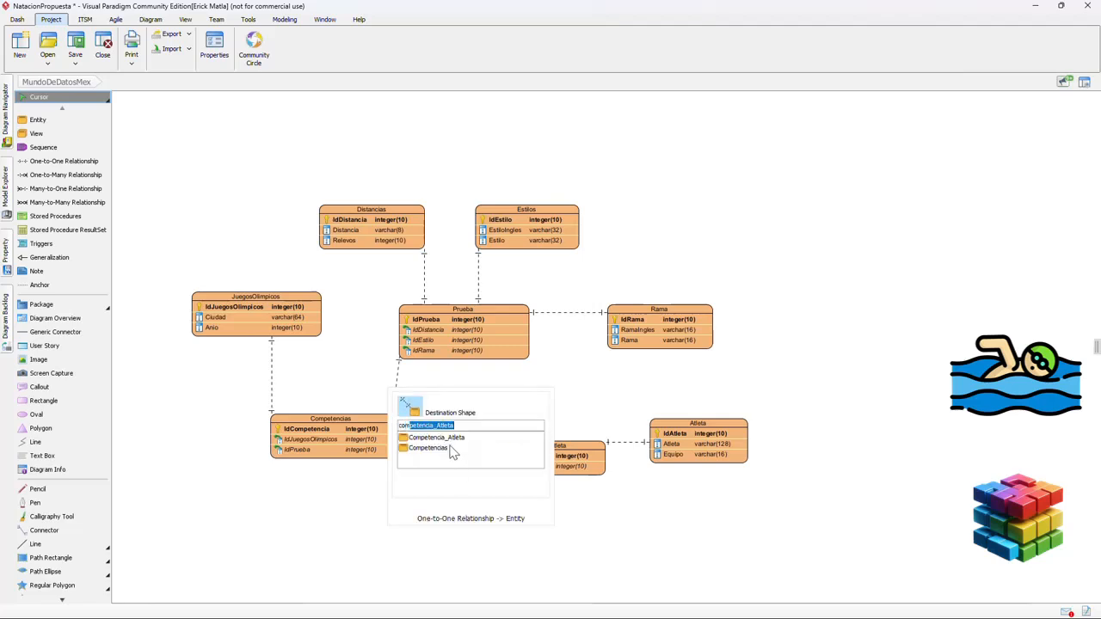
pyautogui.click(449, 439)
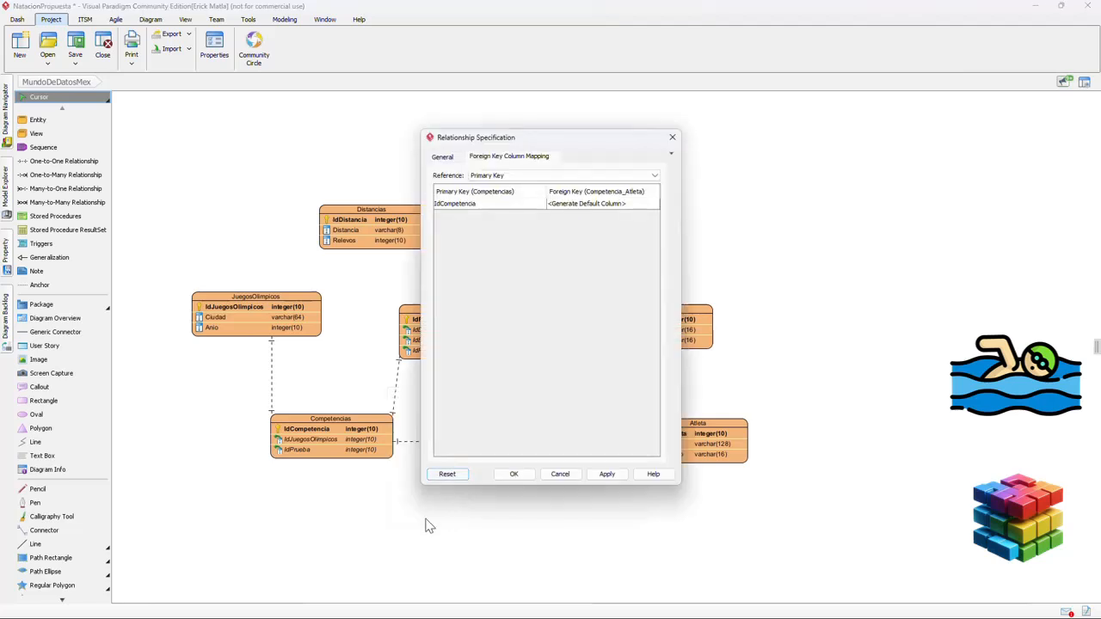
pyautogui.click(520, 474)
# Add a Resultado column of type time and an integer column Orden to Competencia_Atleta
pyautogui.click(549, 447)
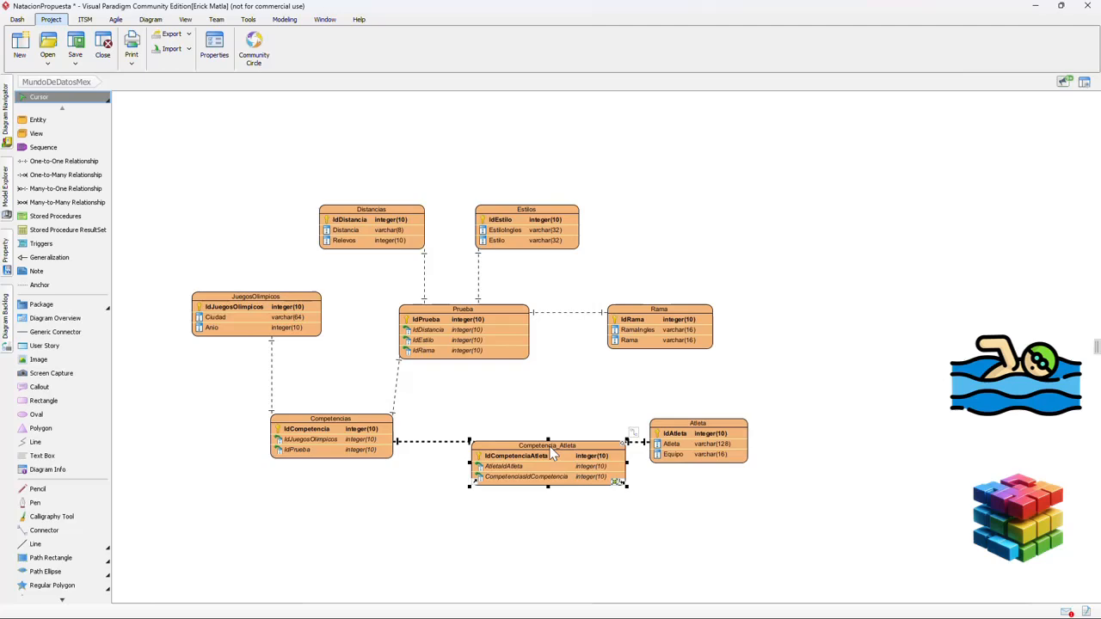
pyautogui.rightClick(553, 454)
pyautogui.click(594, 319)
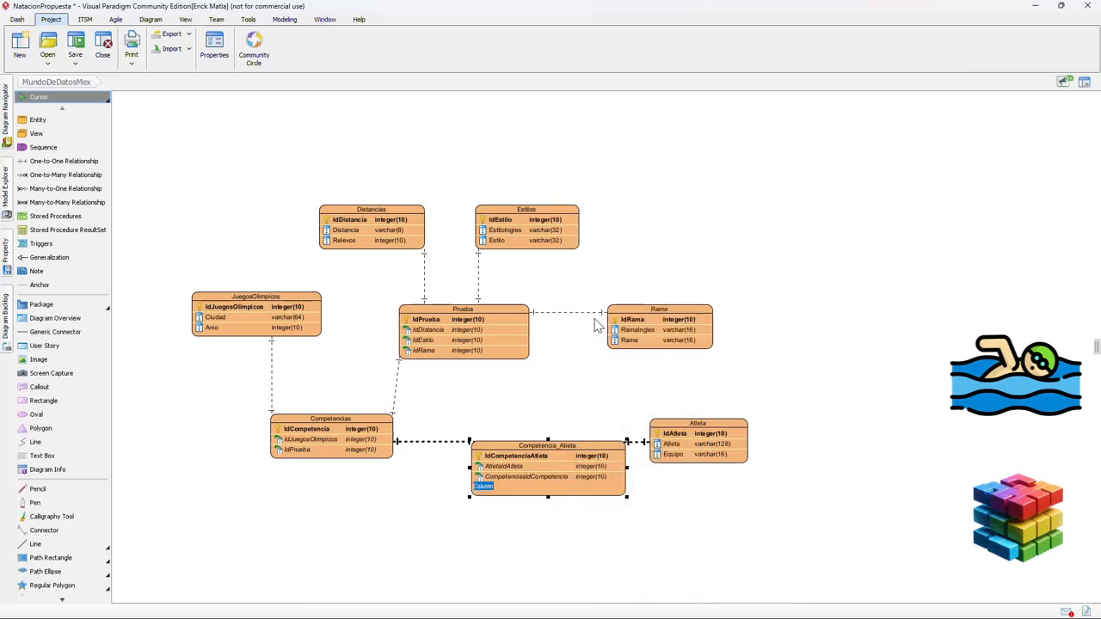
pyautogui.write('Resultados')
pyautogui.press('BackSpace')
pyautogui.write(': time')
pyautogui.press('Return')
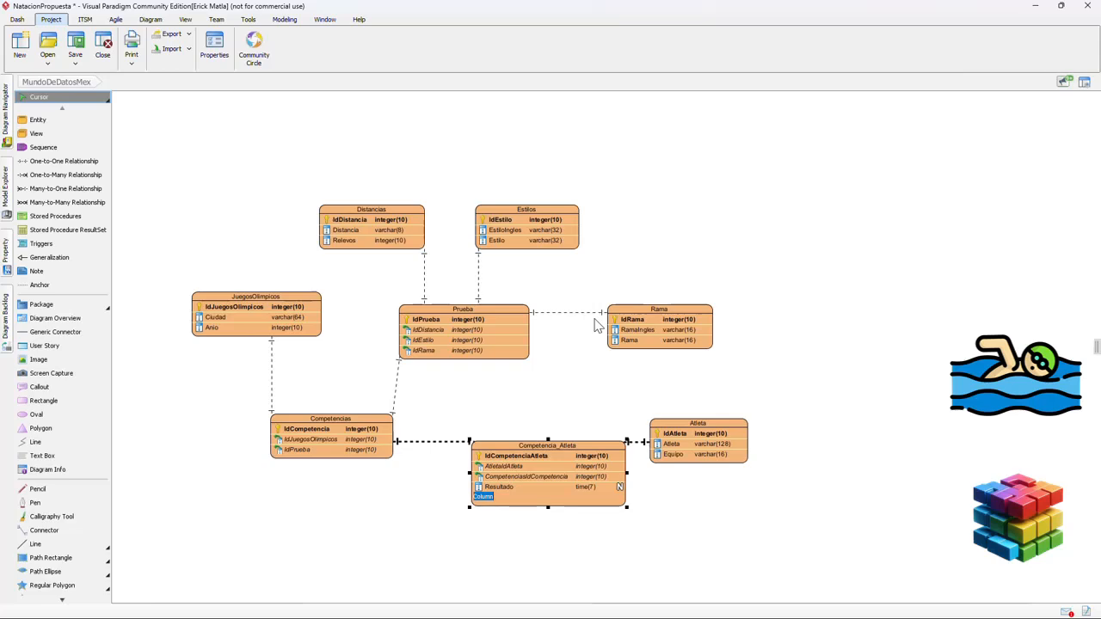
pyautogui.write('De')
pyautogui.write('den')
pyautogui.press('Return')
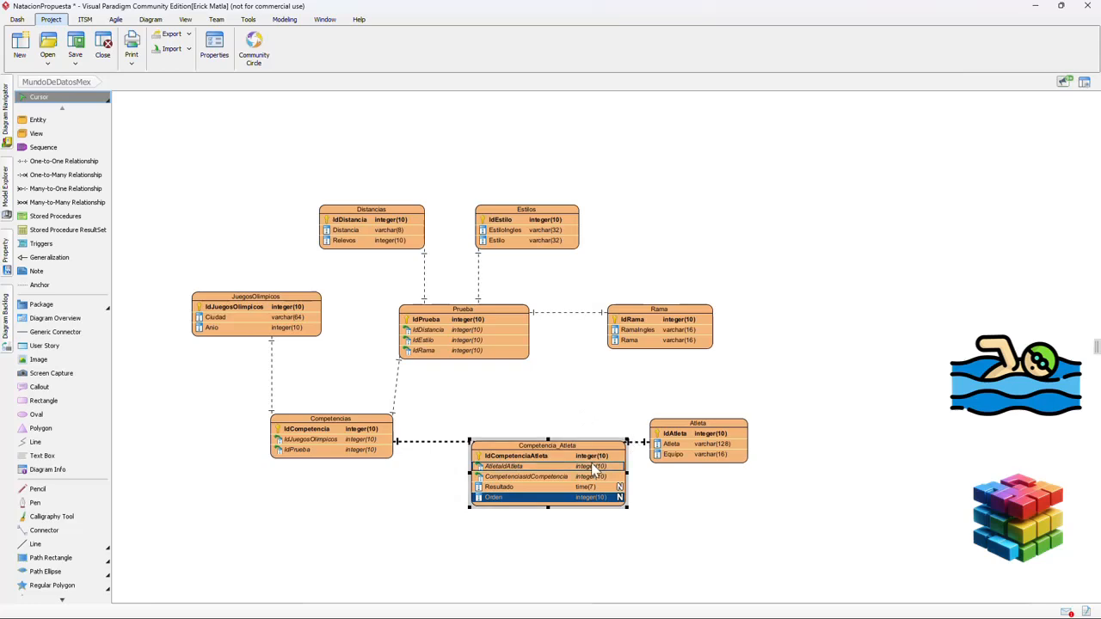
# Rename the Competencia_Atleta foreign key column that references Atleta as IdAtleta
pyautogui.doubleClick(520, 465)
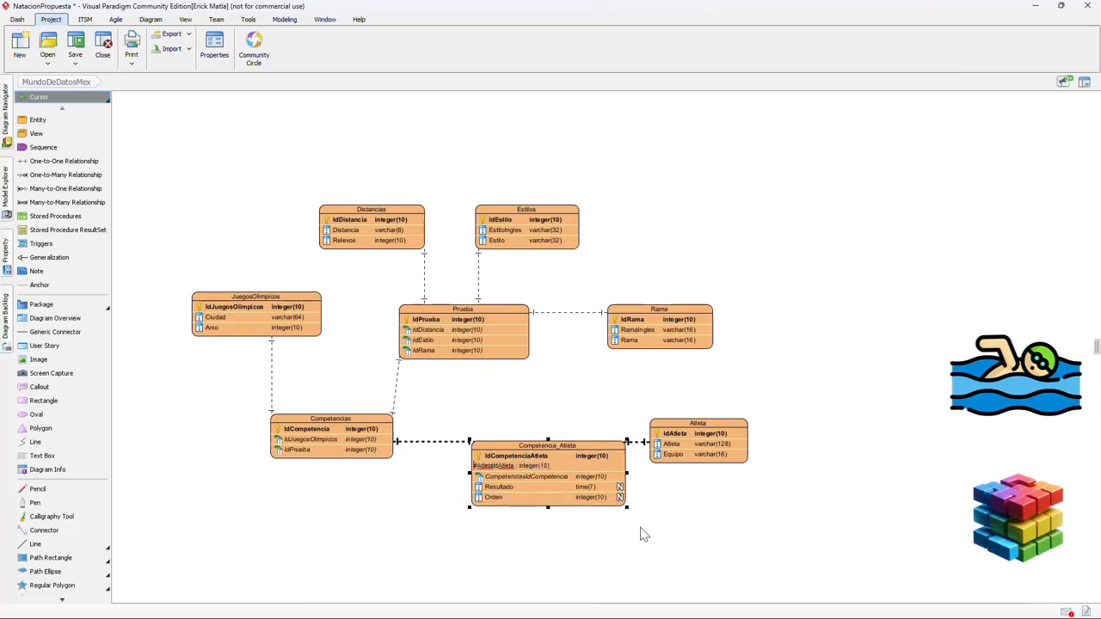
pyautogui.press('Delete')
pyautogui.press('Delete')
pyautogui.press('Delete')
pyautogui.press('Delete')
pyautogui.press('Delete')
pyautogui.press('Return')
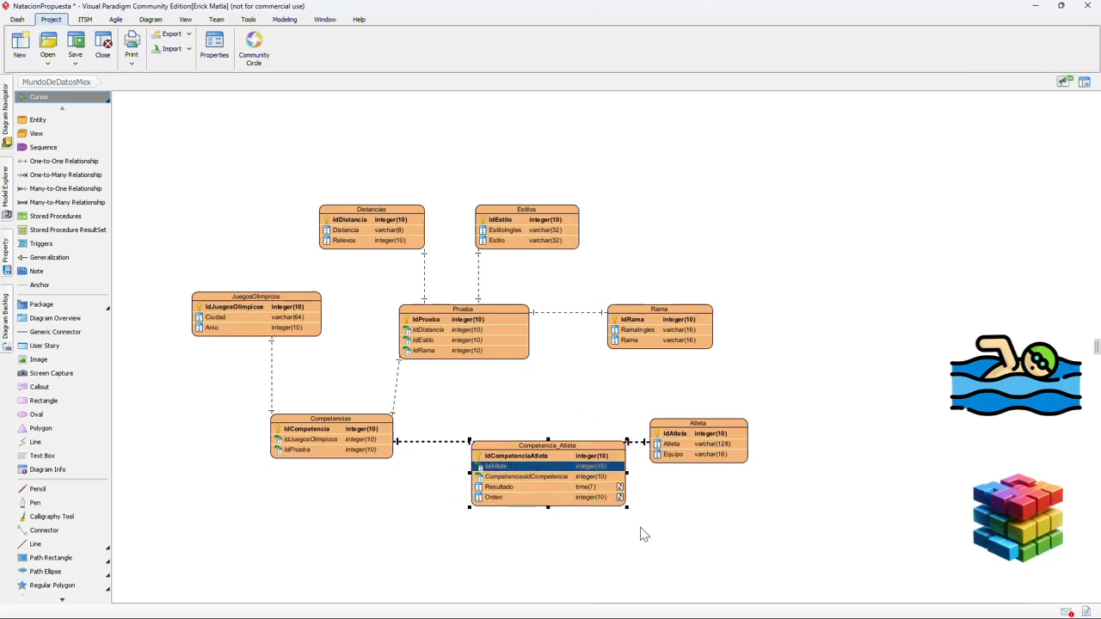
# Rename the Competencia_Atleta foreign key column that references Competencias as IdCompetencia
pyautogui.doubleClick(540, 478)
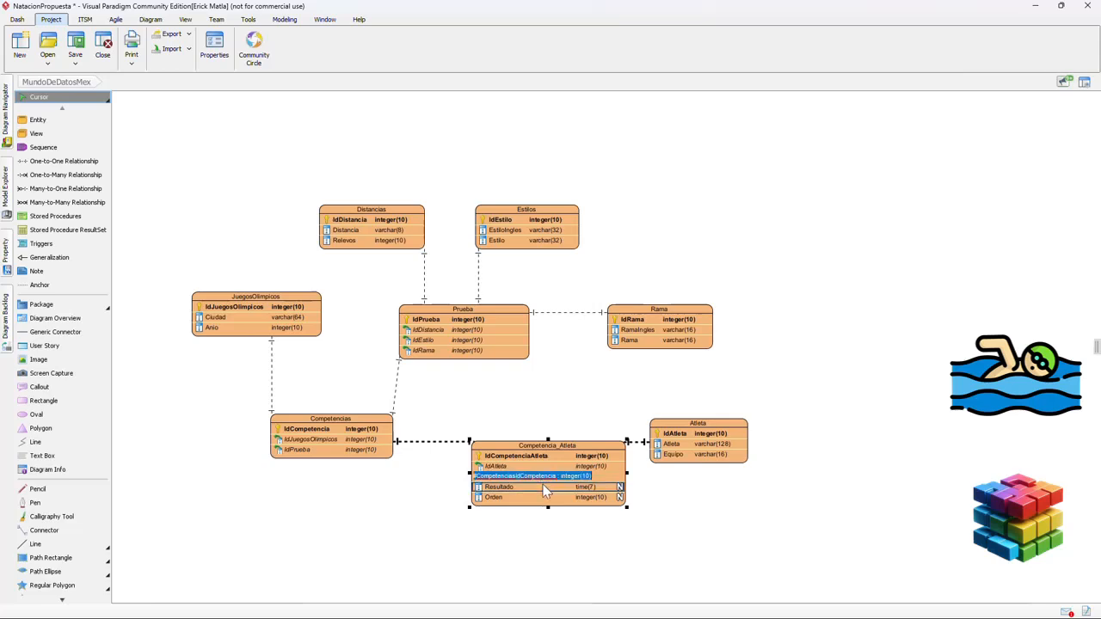
pyautogui.press('Home')
pyautogui.press('Delete')
pyautogui.press('Delete')
pyautogui.press('Delete')
pyautogui.press('Delete')
pyautogui.press('Delete')
pyautogui.press('Delete')
pyautogui.press('Delete')
pyautogui.press('Delete')
pyautogui.press('Delete')
pyautogui.press('Delete')
pyautogui.press('Delete')
pyautogui.press('Delete')
pyautogui.press('Return')
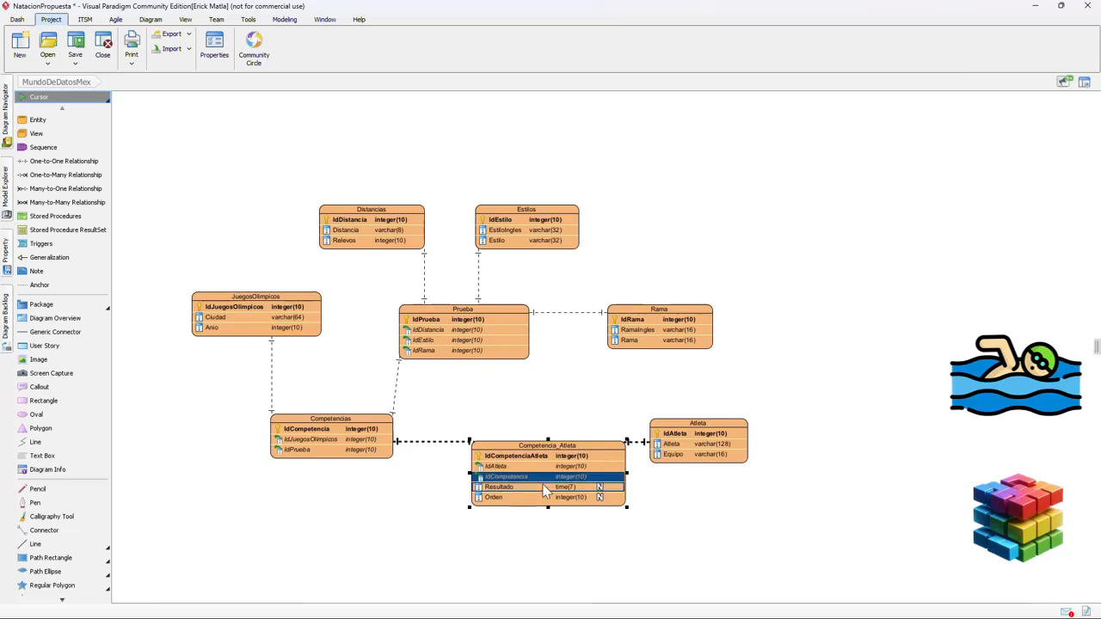
pyautogui.click(311, 442)
pyautogui.click(312, 441)
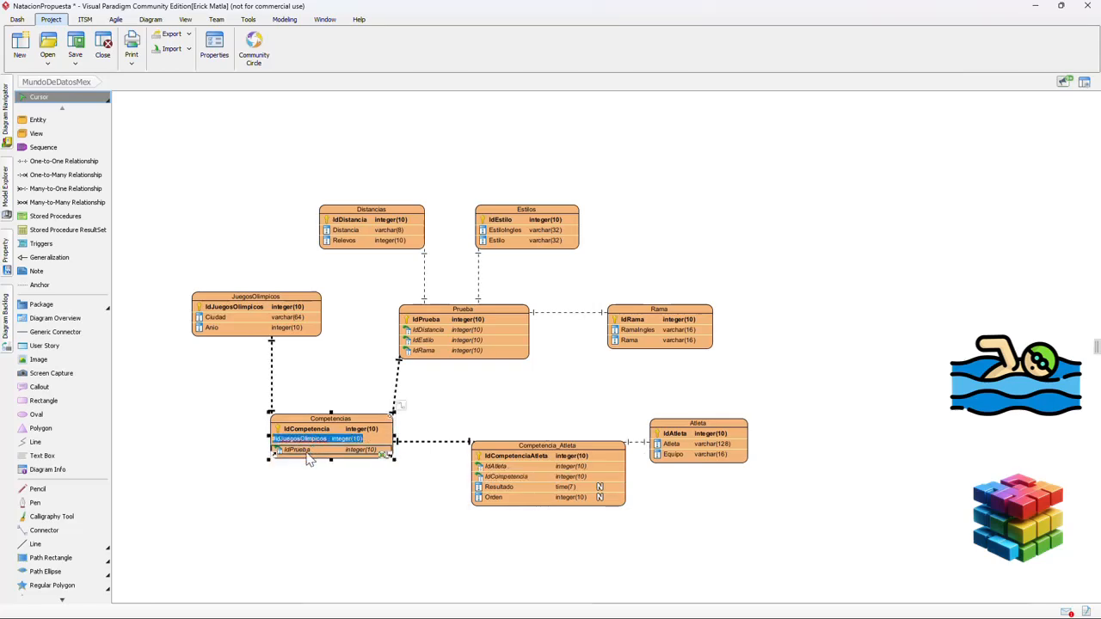
pyautogui.click(305, 450)
pyautogui.click(349, 524)
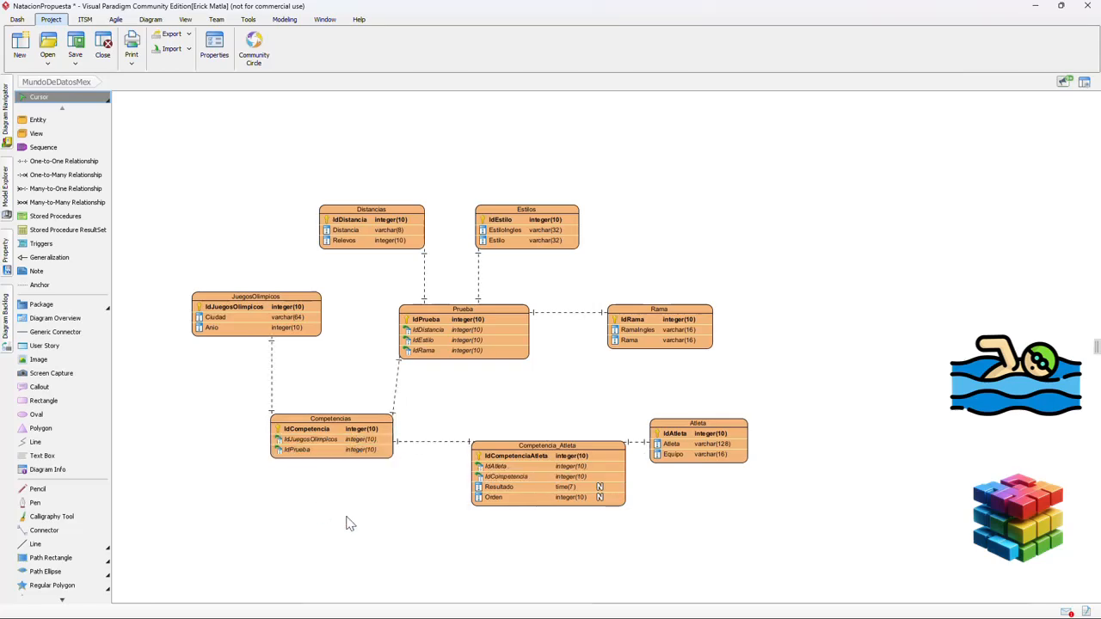
# Make the Resultado and Orden columns of Competencia_Atleta non-nullable
pyautogui.click(565, 492)
pyautogui.click(566, 487)
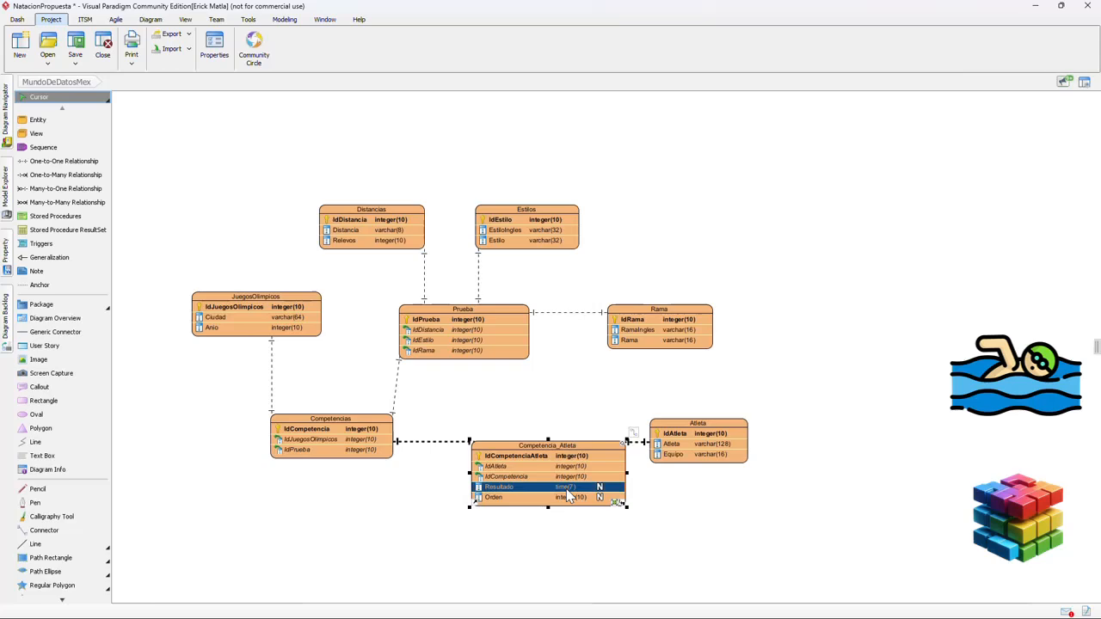
pyautogui.keyDown('shift'); pyautogui.click(568, 497); pyautogui.keyUp('shift')
pyautogui.rightClick(567, 497)
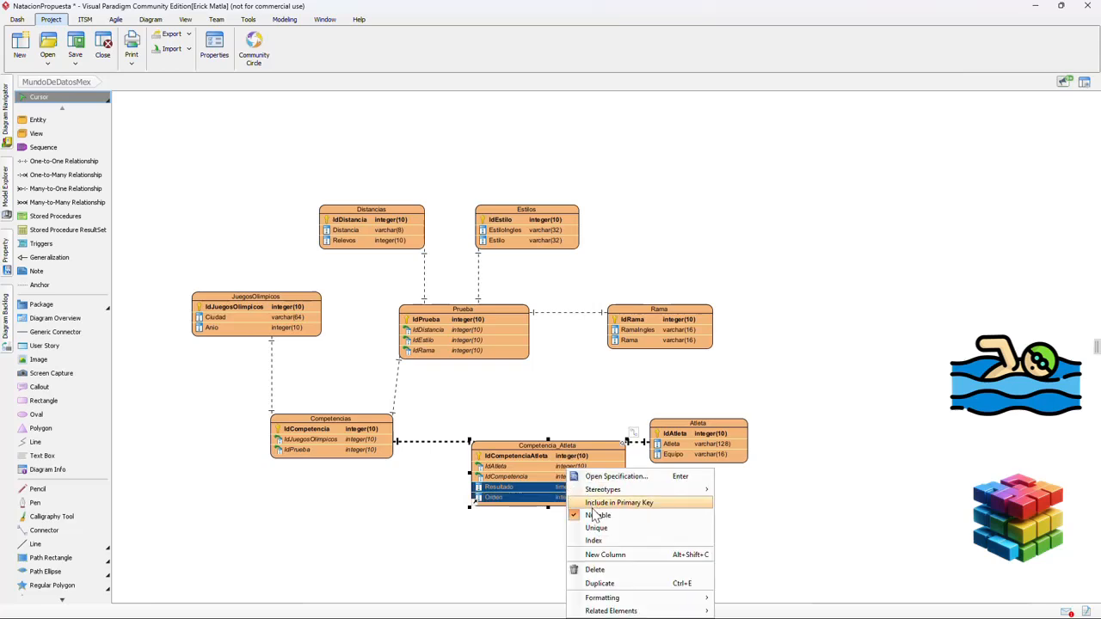
pyautogui.click(596, 518)
pyautogui.click(574, 528)
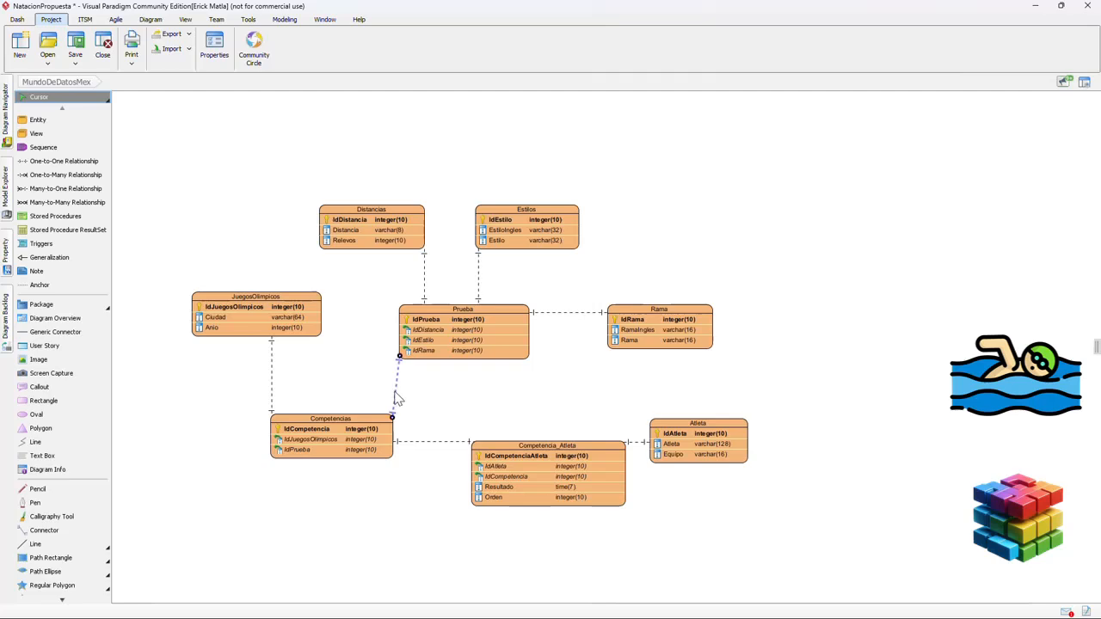
# Reroute the relationship line between Prueba and Competencias with a right-angled bend above Competencias
pyautogui.moveTo(394, 400); pyautogui.dragTo(343, 350)
pyautogui.click(353, 323)
# Set the background colour of all entities in the diagram to solid White
pyautogui.moveTo(157, 138); pyautogui.dragTo(795, 535)
pyautogui.rightClick(507, 315)
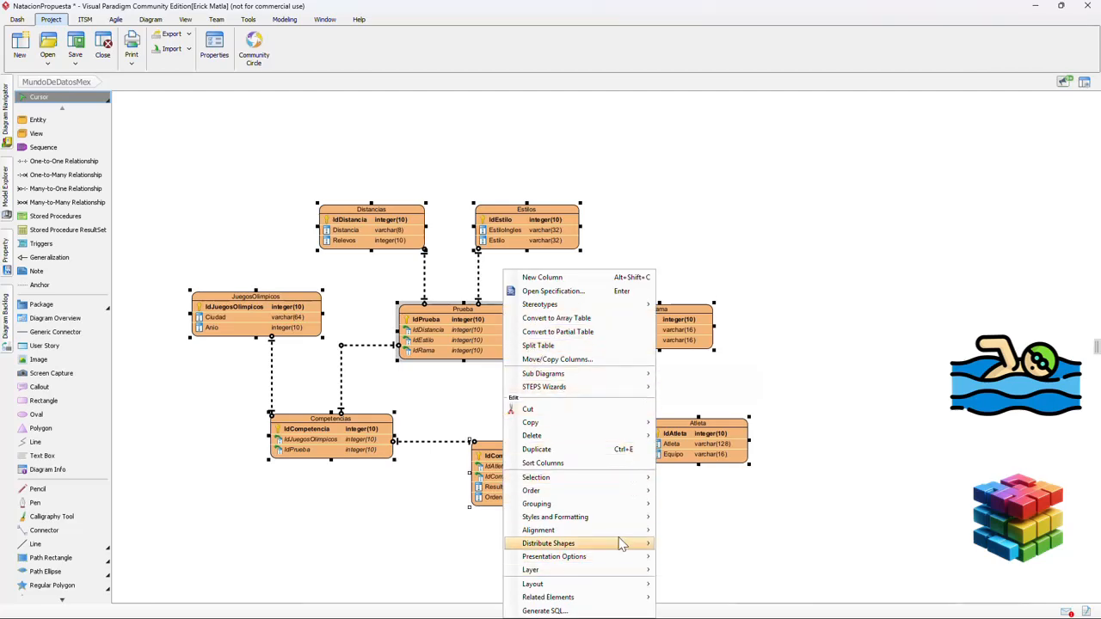
pyautogui.moveTo(614, 517)
pyautogui.click(707, 518)
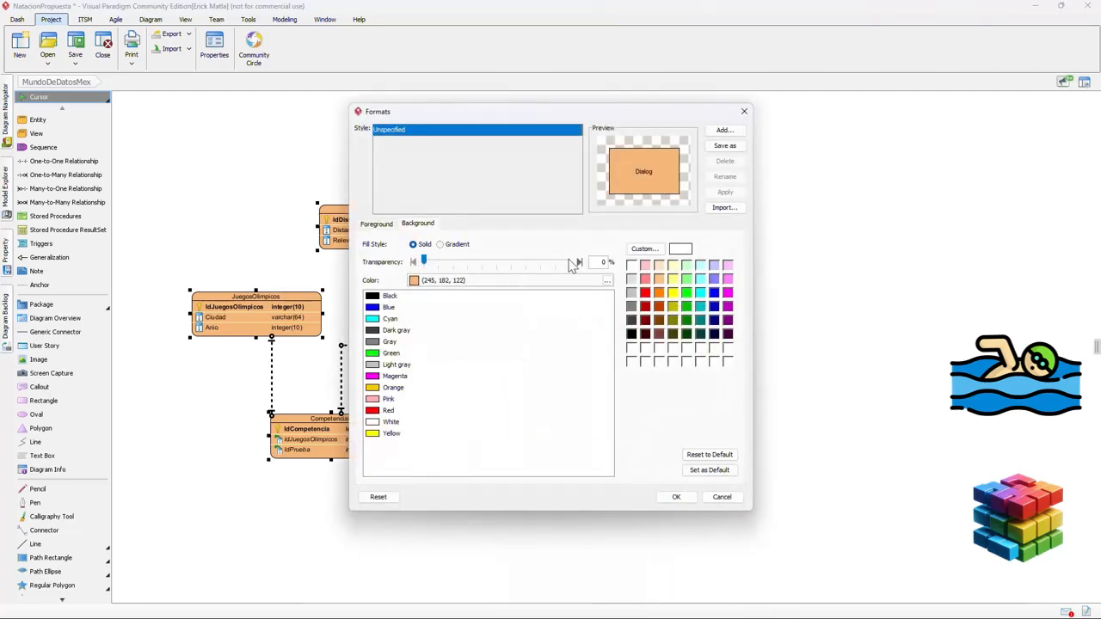
pyautogui.click(396, 423)
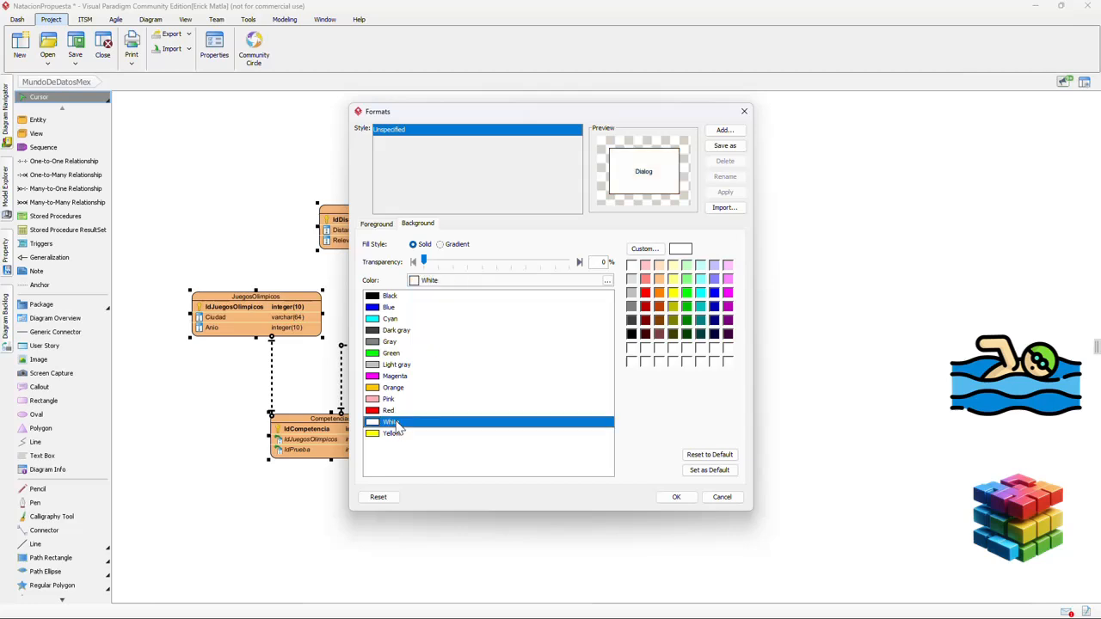
pyautogui.click(677, 498)
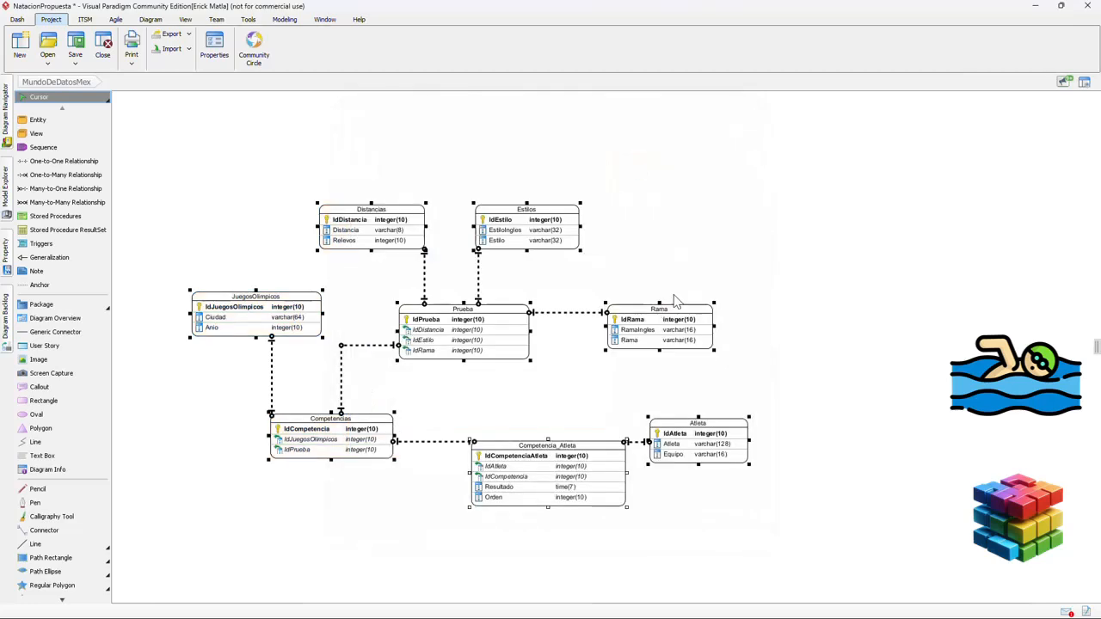
pyautogui.click(744, 254)
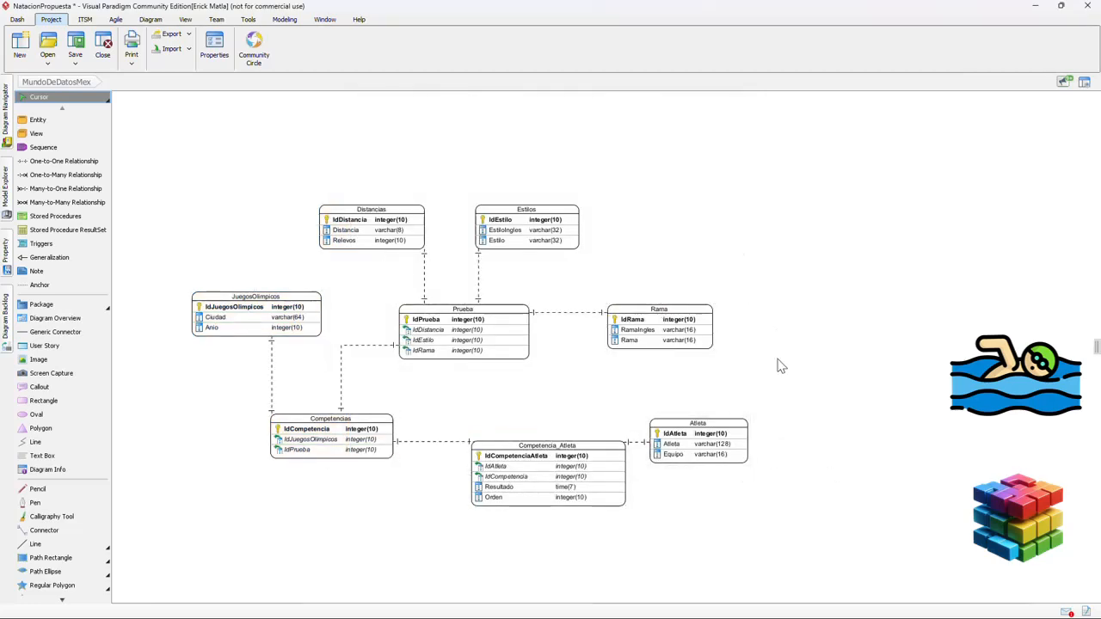